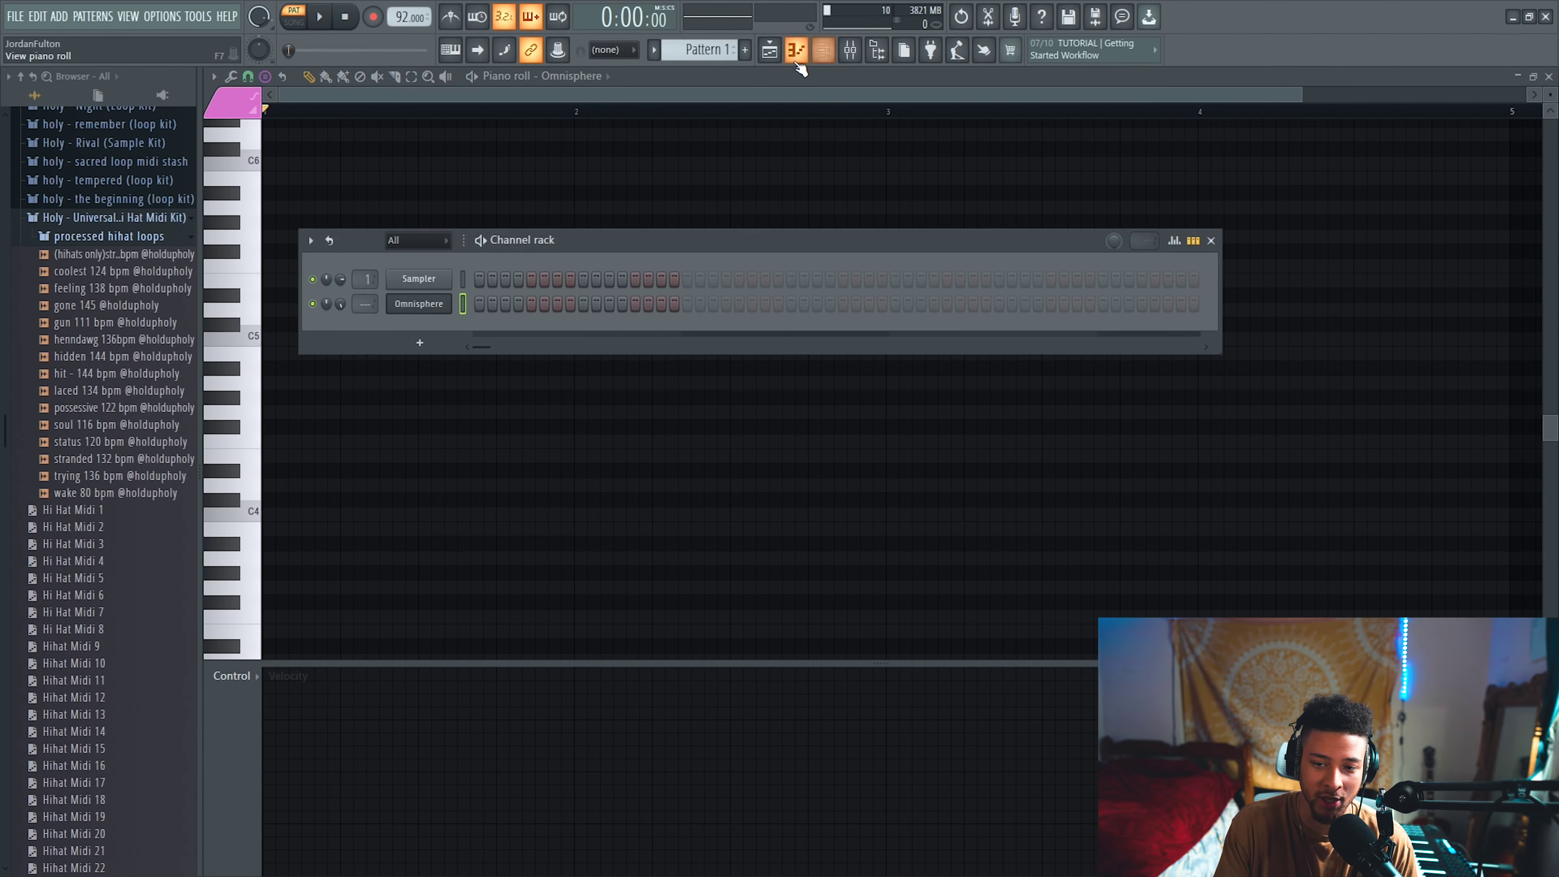
# Step: Open Omnisphere and record an octave-doubled bass melody of F#, G# and A# notes into Pattern 1
pyautogui.click(451, 304)
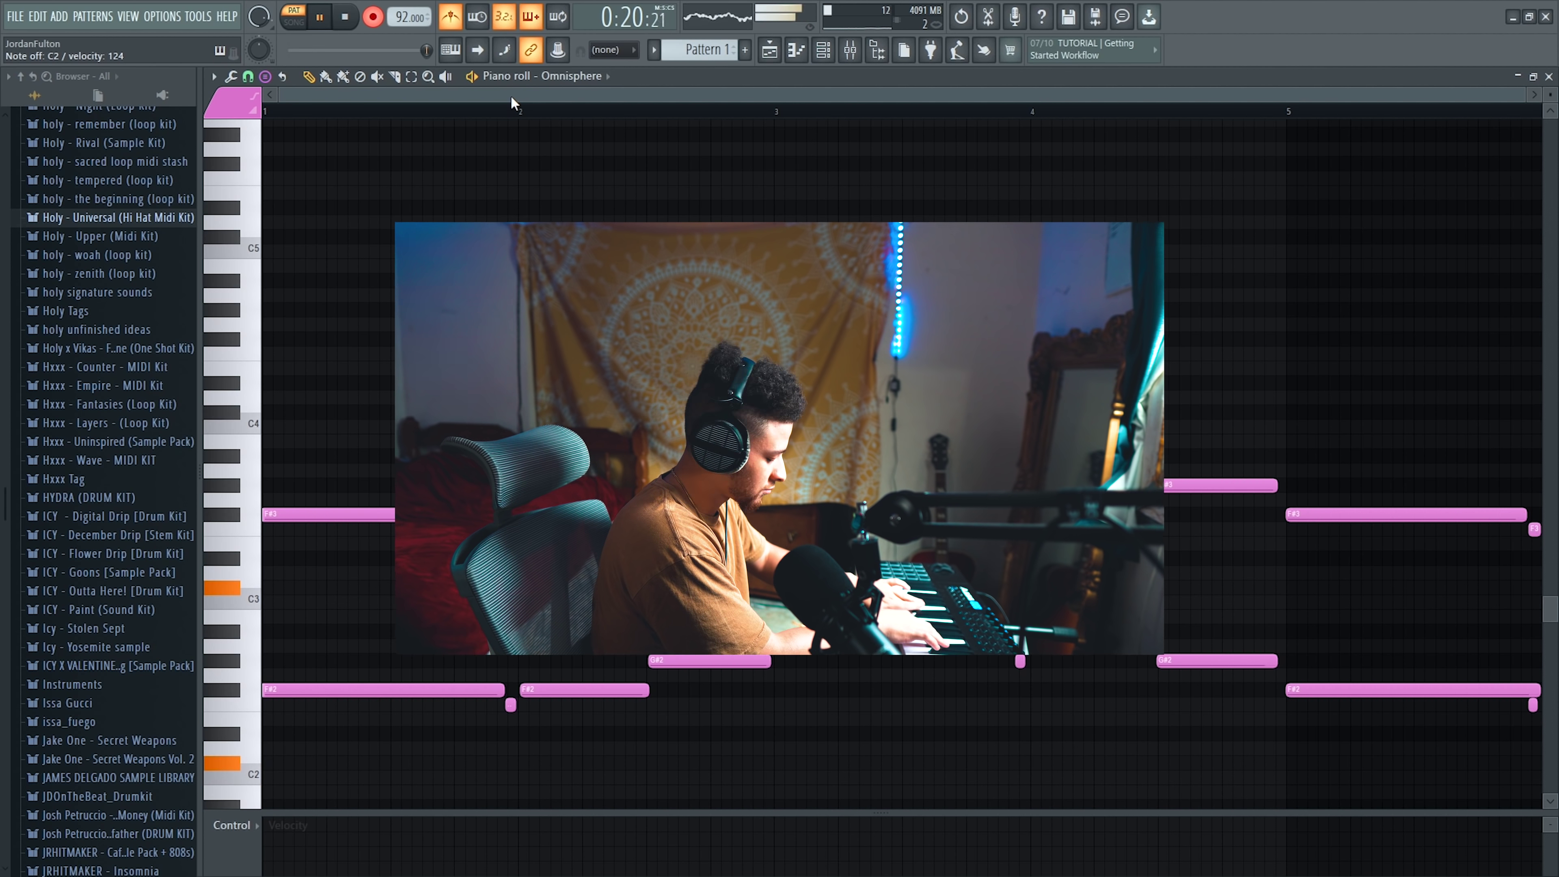
pyautogui.click(350, 17)
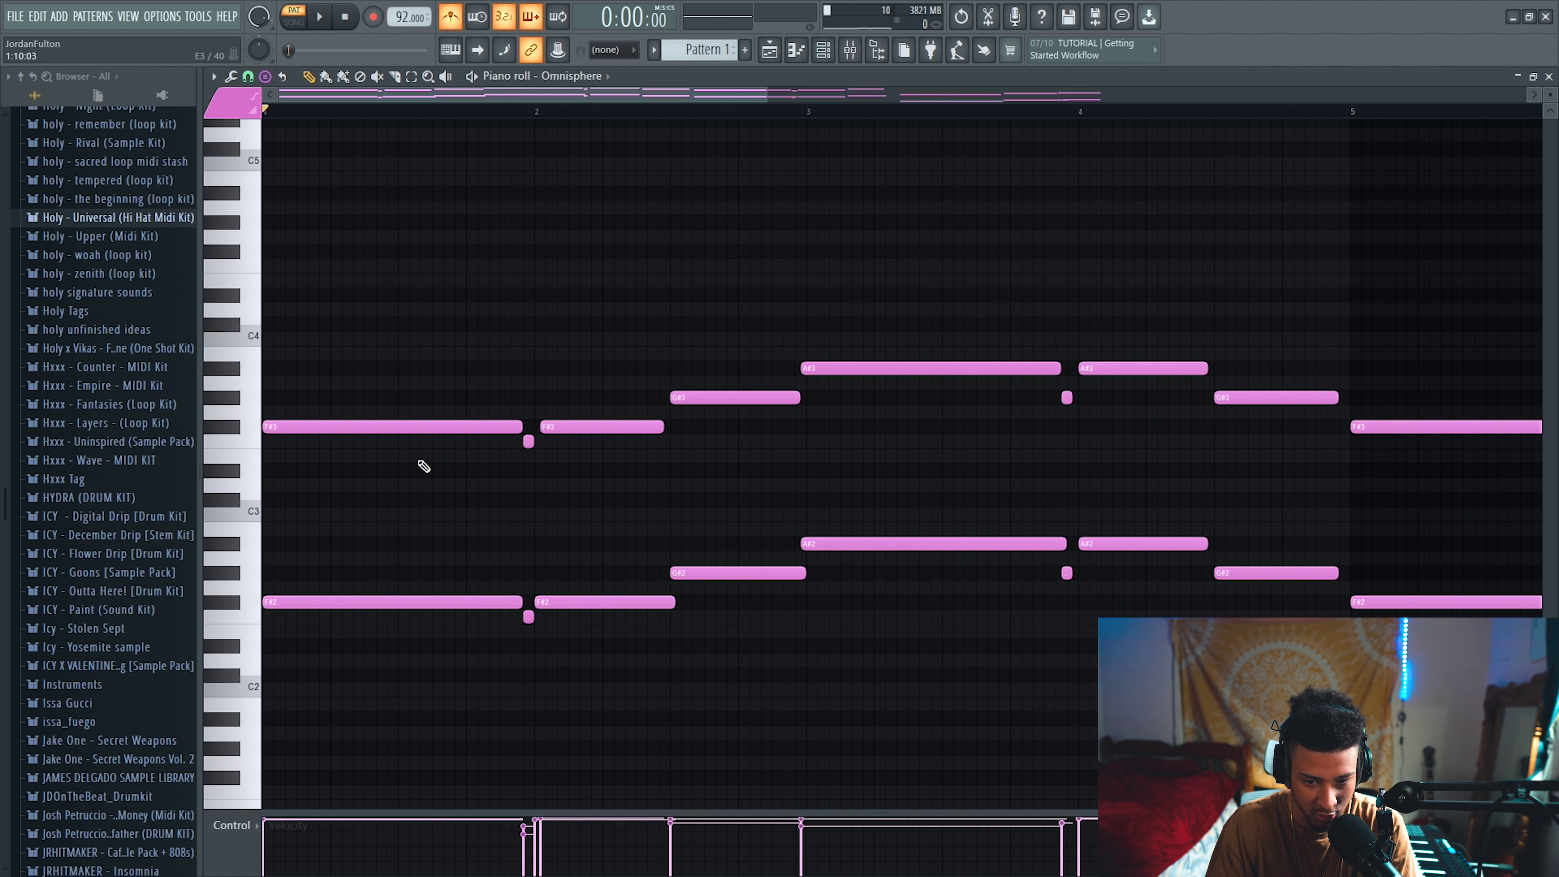
# Step: Tidy the recorded bass timing, aligning the F#3 note to bar 2 and the long A#3 and A#2 notes to bar 3
pyautogui.scroll(-3, 467, 479)
pyautogui.keyDown('ctrl'); pyautogui.scroll(5, 602, 268); pyautogui.keyUp('ctrl')
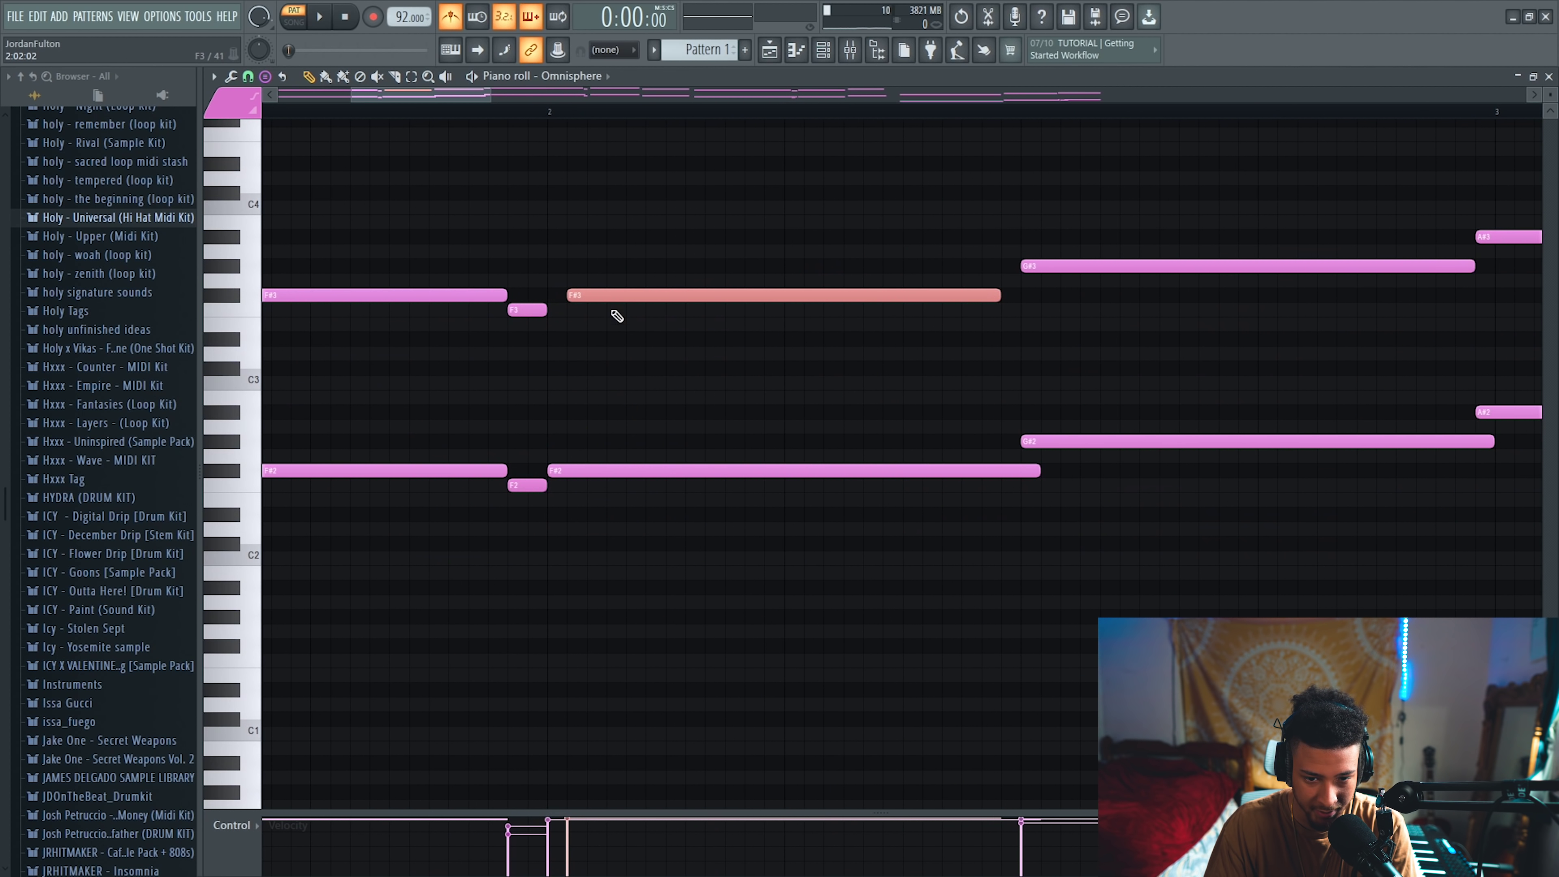
pyautogui.keyDown('ctrl'); pyautogui.scroll(-3, 574, 354); pyautogui.keyUp('ctrl')
pyautogui.keyDown('ctrl'); pyautogui.scroll(2, 792, 363); pyautogui.keyUp('ctrl')
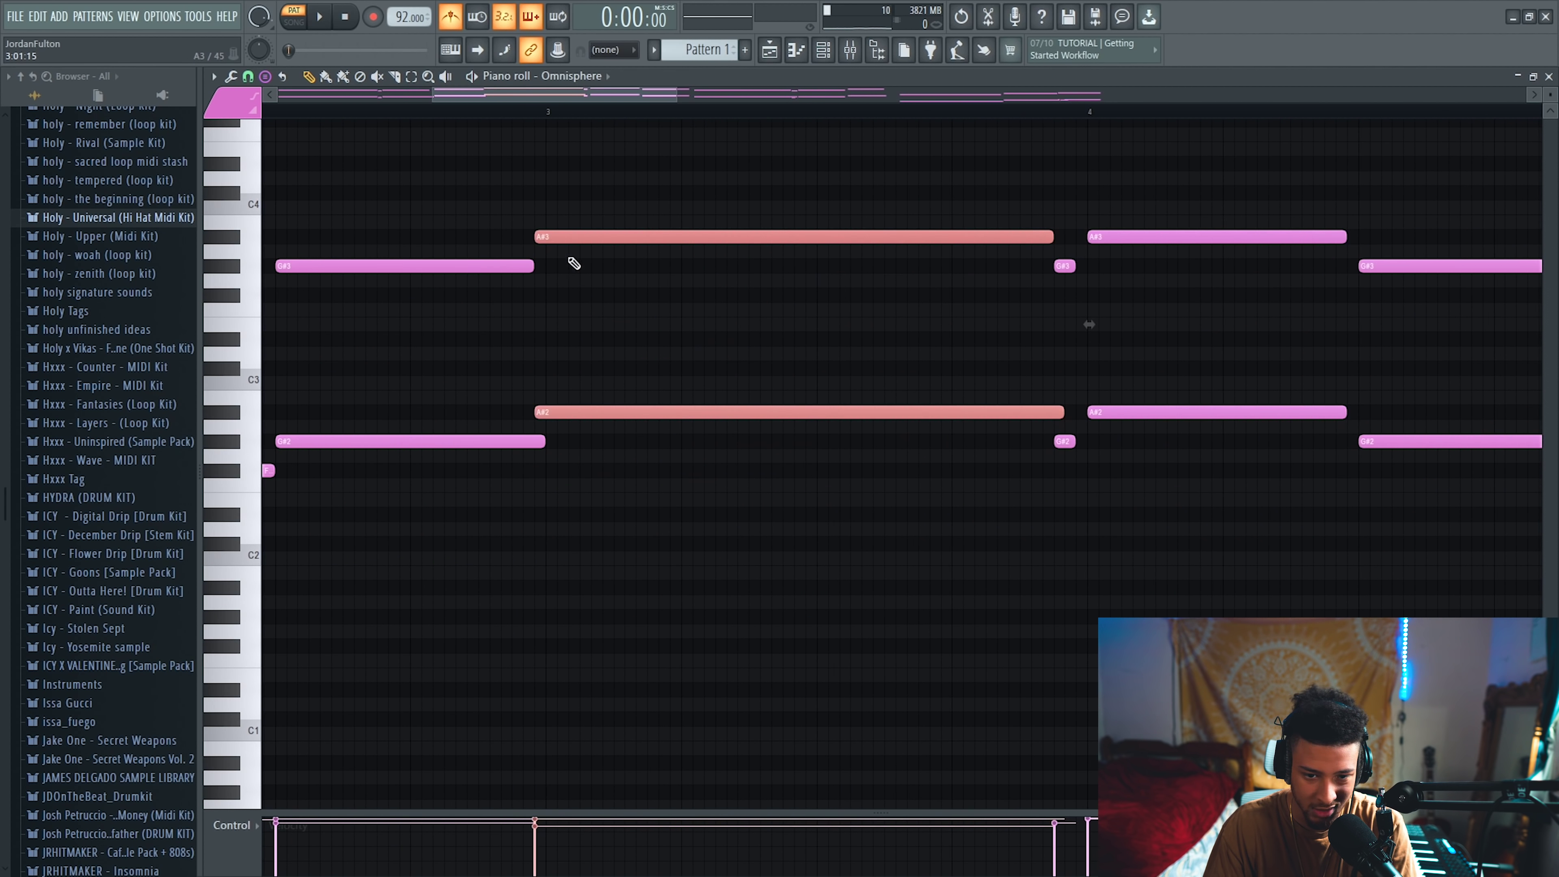
pyautogui.moveTo(564, 238); pyautogui.dragTo(585, 239)
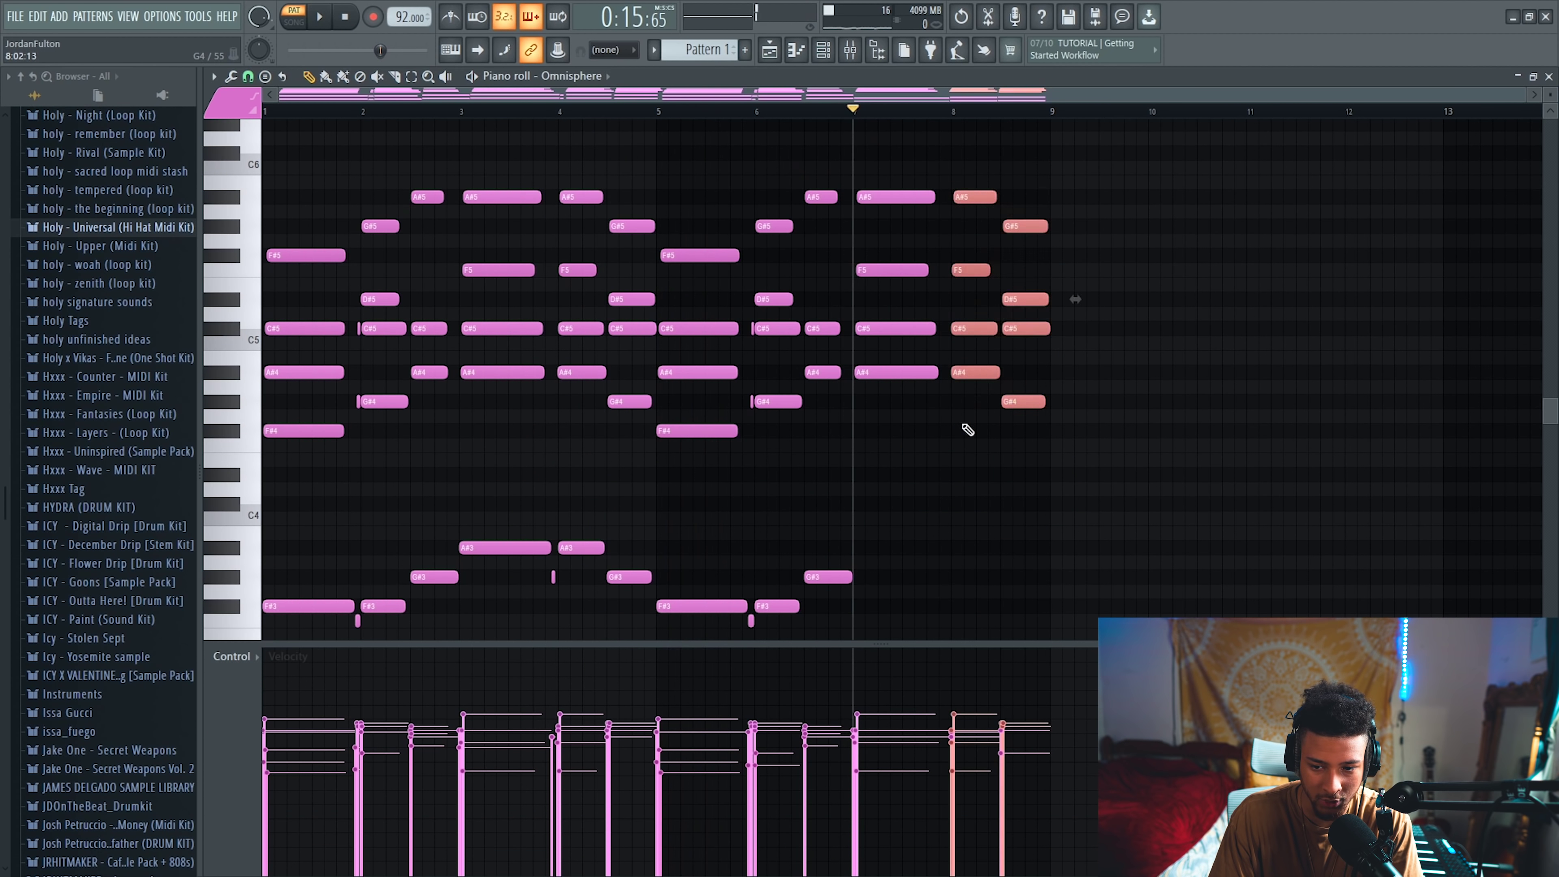
# Step: Record a chord progression above the bass line through bar 7 of the Omnisphere part
pyautogui.press('Delete')
pyautogui.scroll(-2, 983, 424)
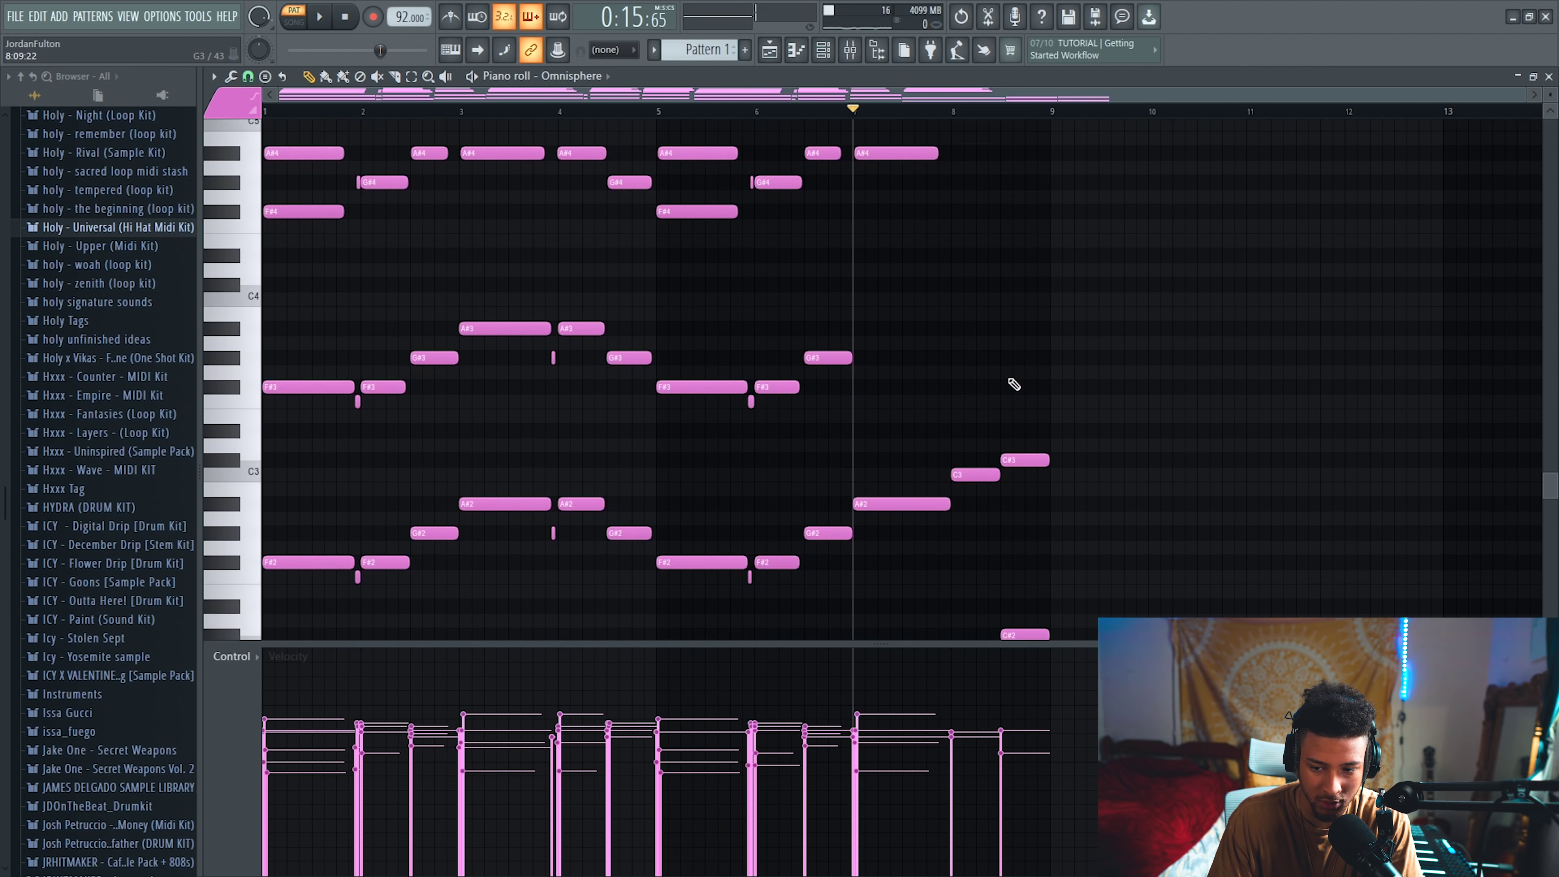
pyautogui.scroll(-8, 1134, 414)
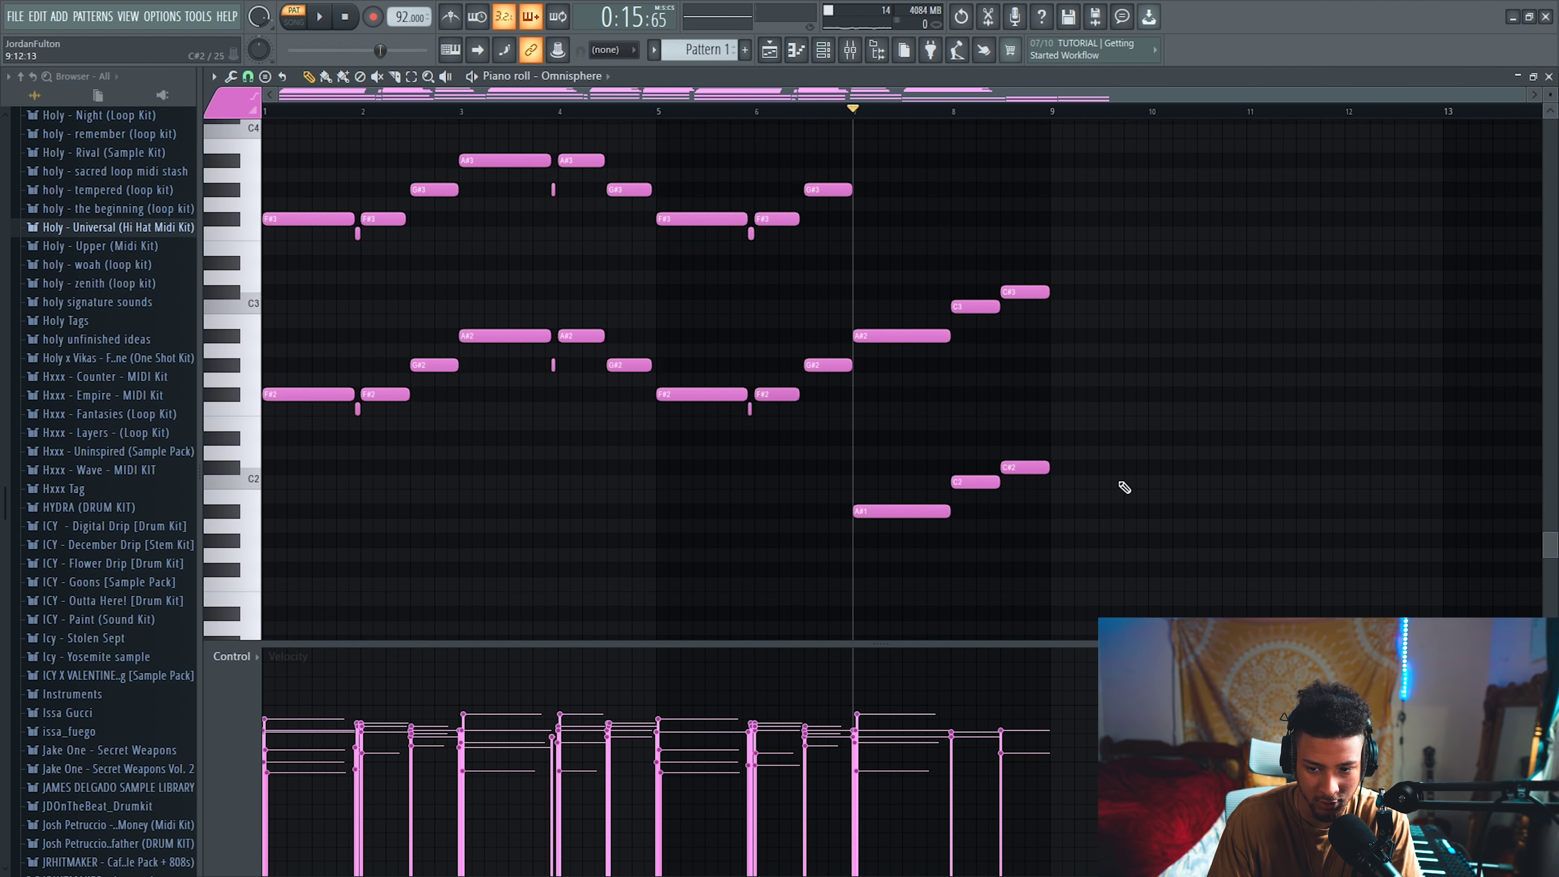
pyautogui.moveTo(1100, 524); pyautogui.dragTo(963, 244)
pyautogui.scroll(1, 1093, 301)
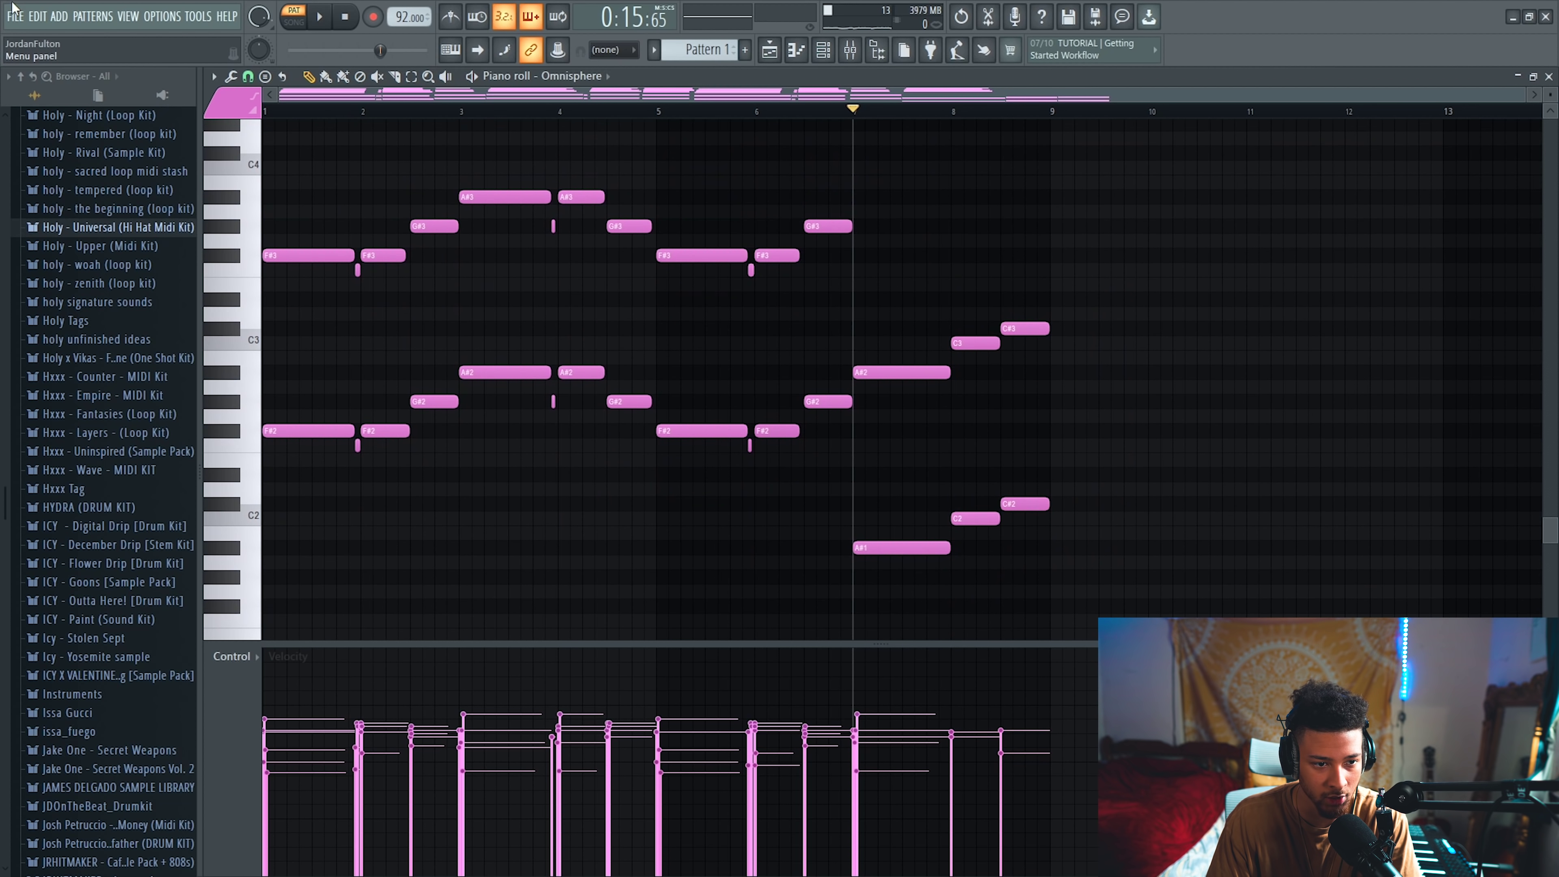
# Step: Save the project as "look at where you came from 92 bpm" and record the closing chords in bar 8
pyautogui.click(12, 6)
pyautogui.click(320, 16)
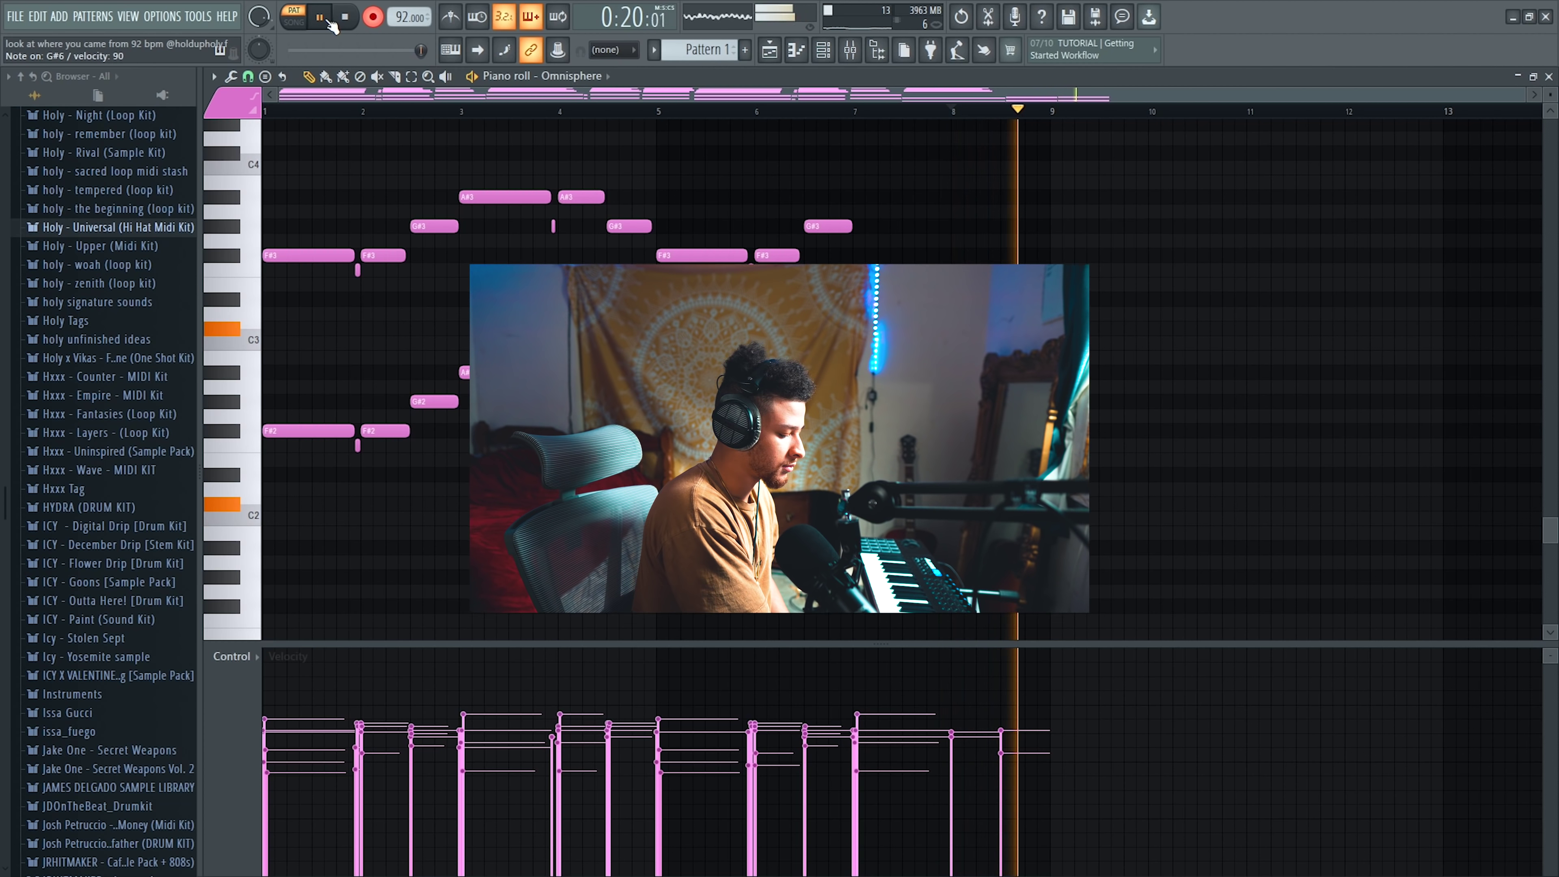
pyautogui.press('space')
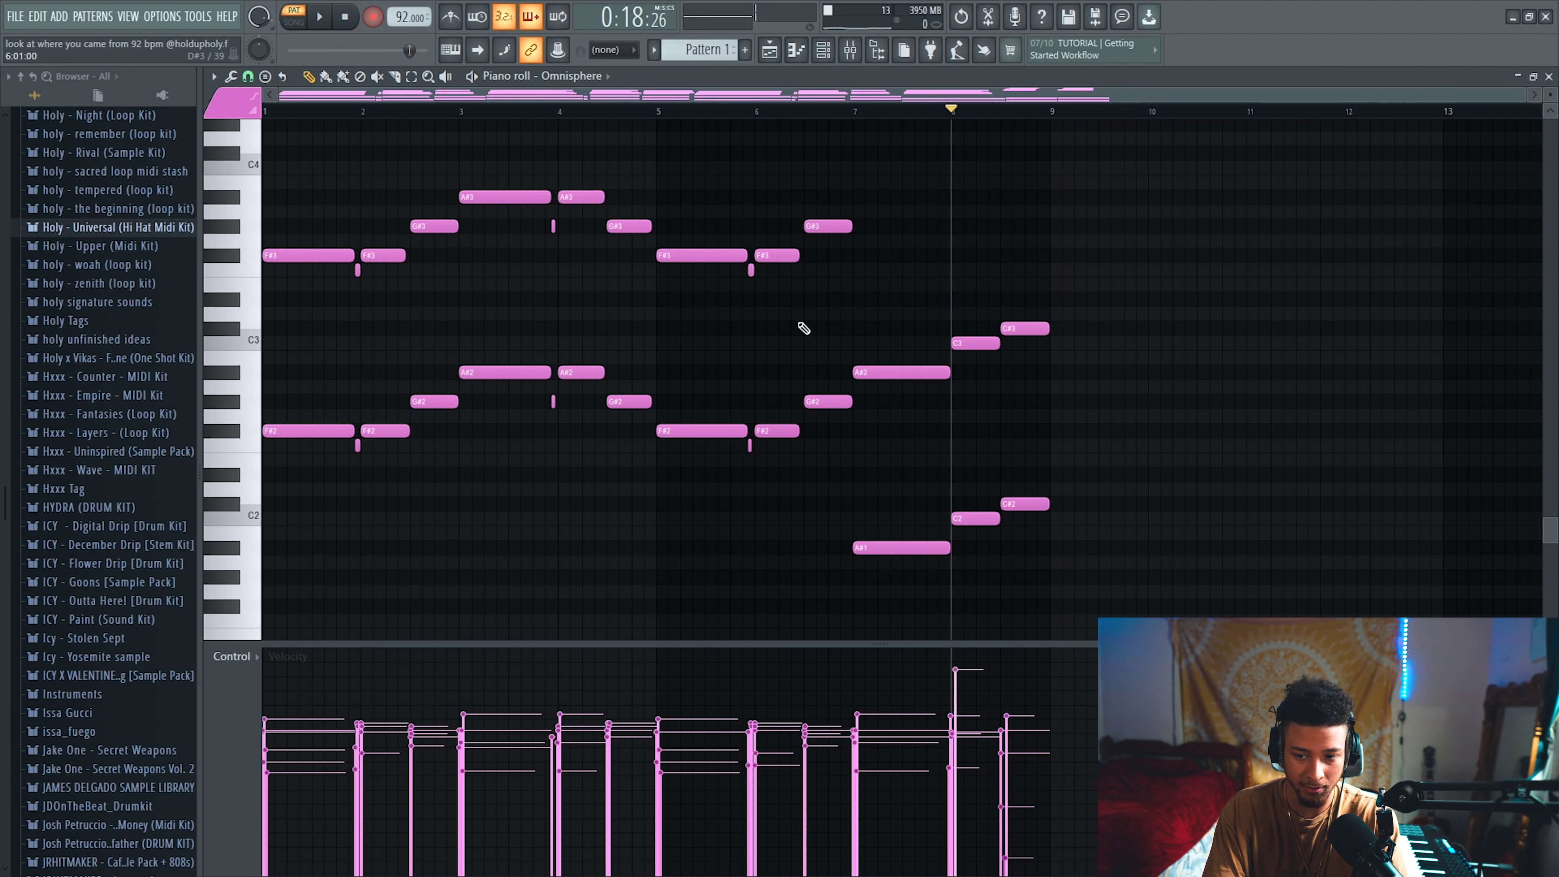
# Step: Select the newly recorded bar 8 chords and transpose them down one octave
pyautogui.scroll(10, 804, 328)
pyautogui.moveTo(1122, 405); pyautogui.dragTo(953, 194)
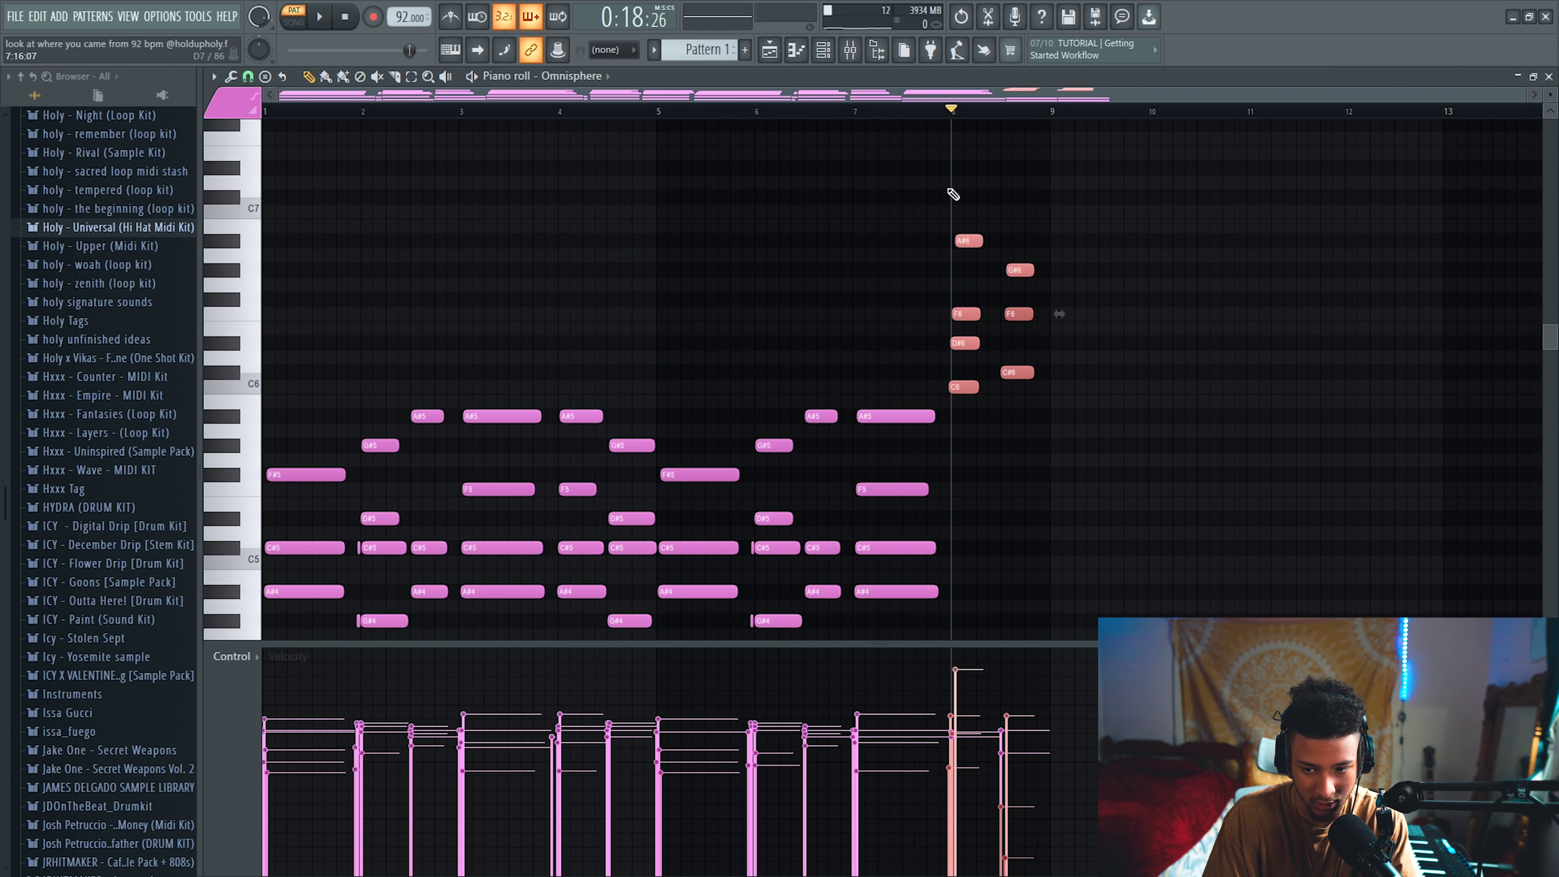
pyautogui.hotkey('ctrl', 'Down')
pyautogui.scroll(-5, 951, 193)
pyautogui.scroll(3, 982, 312)
# Step: Raise the velocity of the F5 note in the last chord of bar 8
pyautogui.keyDown('ctrl'); pyautogui.click(1026, 269); pyautogui.keyUp('ctrl')
pyautogui.scroll(2, 1038, 435)
pyautogui.click(941, 827)
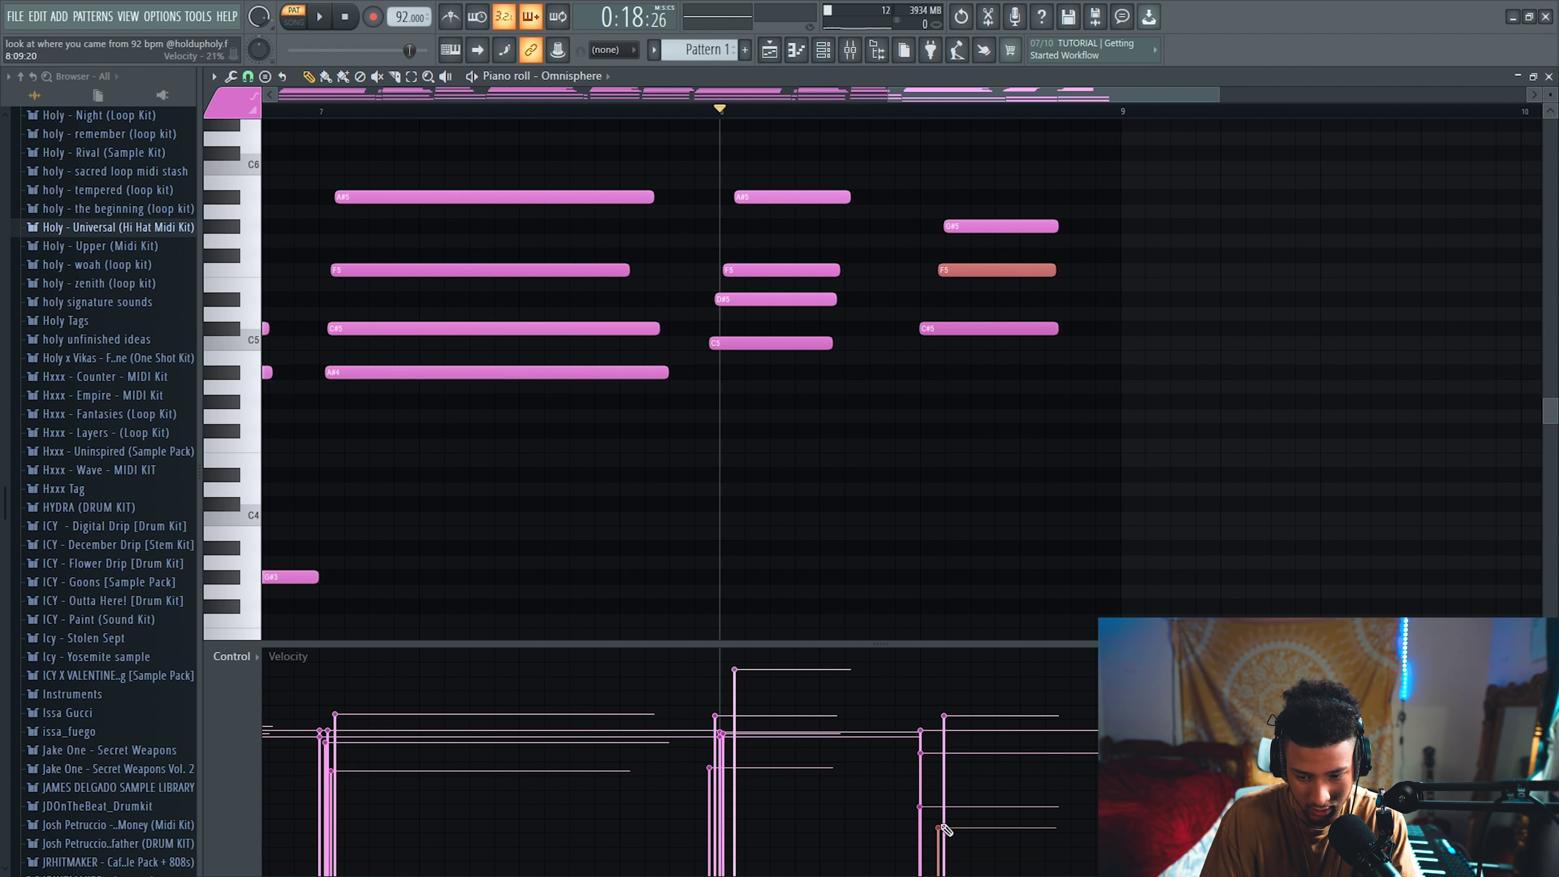
# Step: Select the four-note chord at the start of bar 8, shift it slightly later and lengthen it towards the last chord
pyautogui.press('space')
pyautogui.moveTo(845, 146); pyautogui.dragTo(912, 358)
pyautogui.press('space')
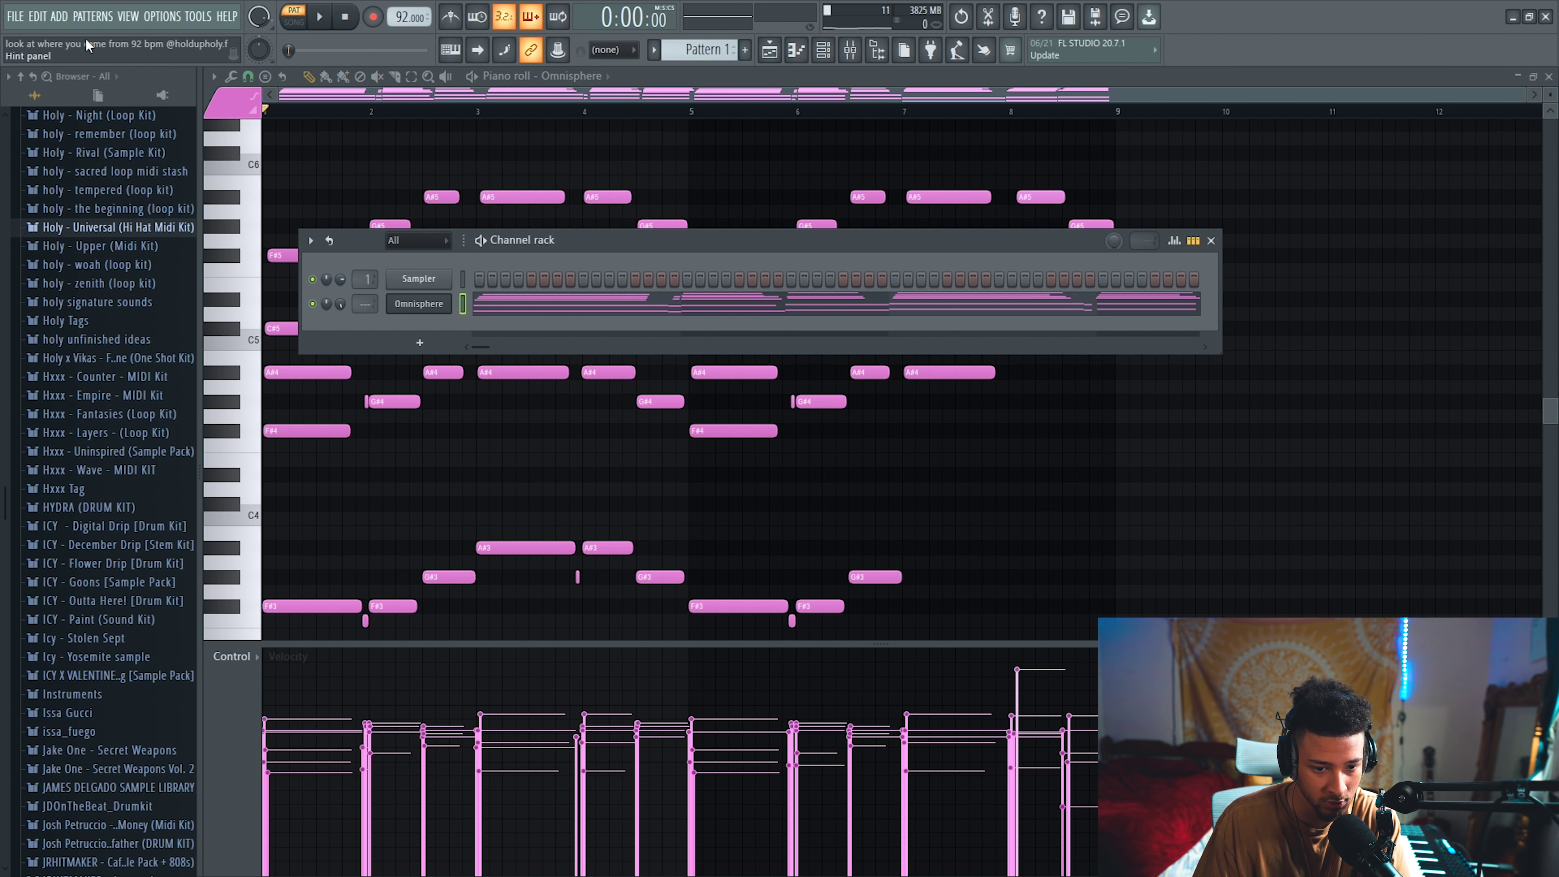
# Step: Add a VOCAL RUNS 2 channel and record a vocal run over the Omnisphere melody
pyautogui.click(420, 343)
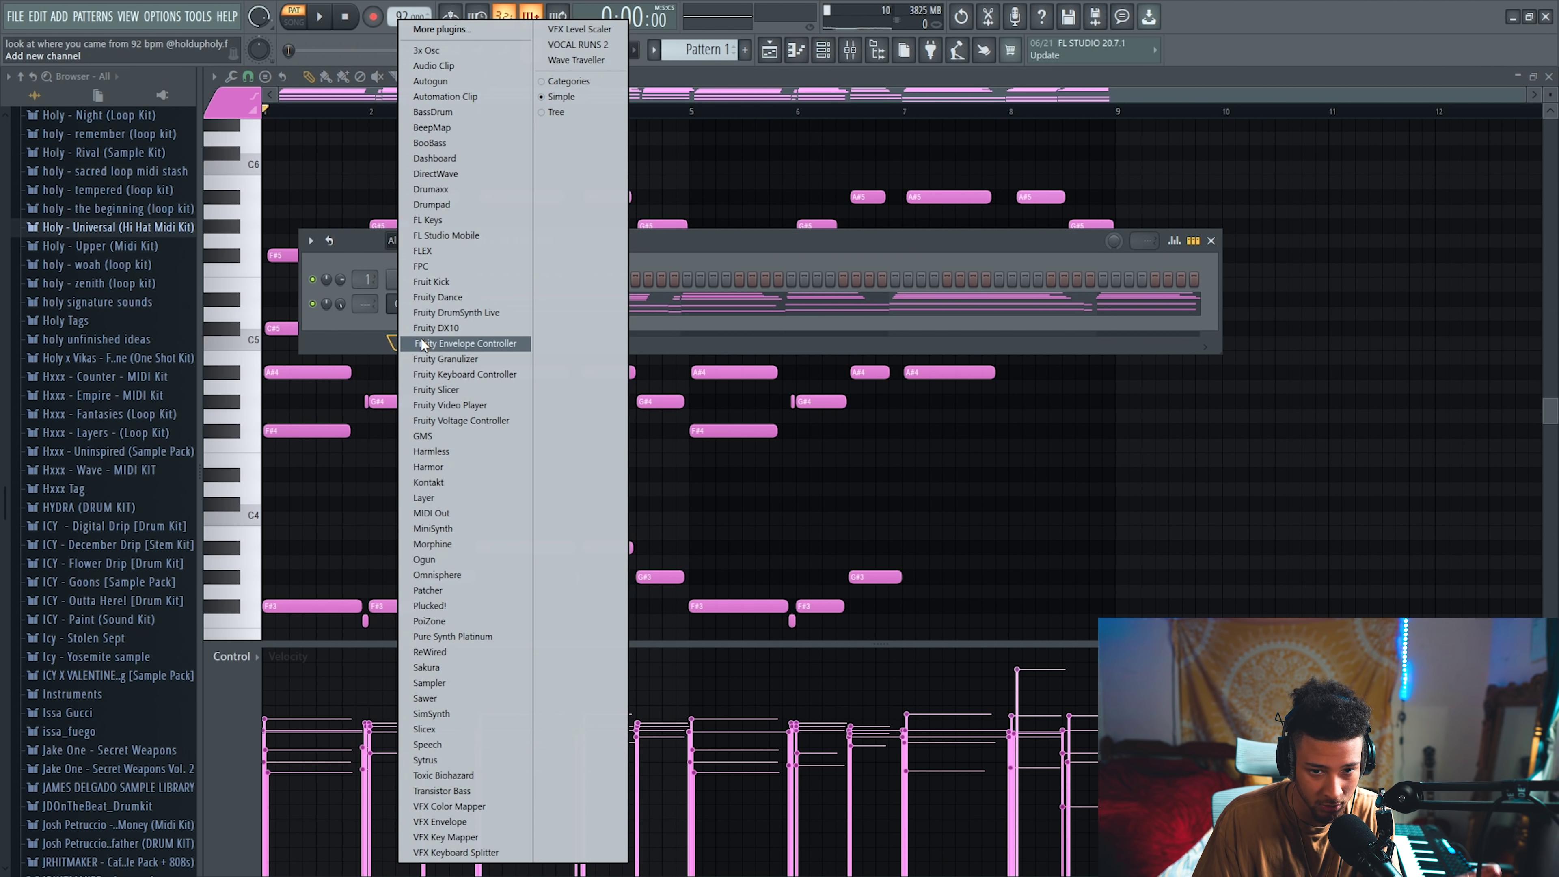
pyautogui.click(578, 44)
pyautogui.click(327, 20)
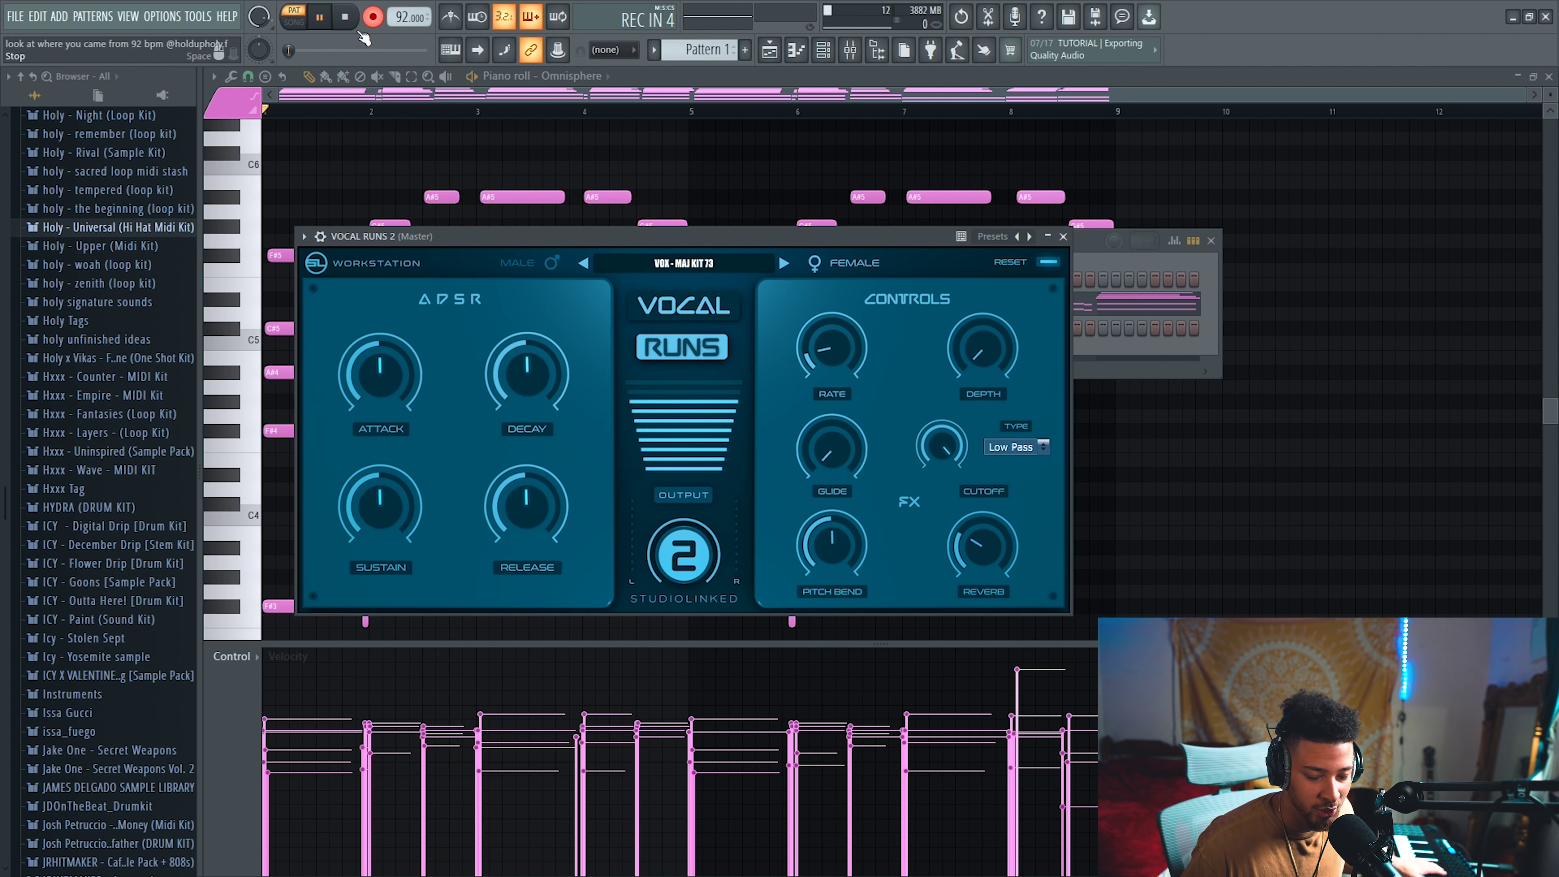
pyautogui.click(1096, 256)
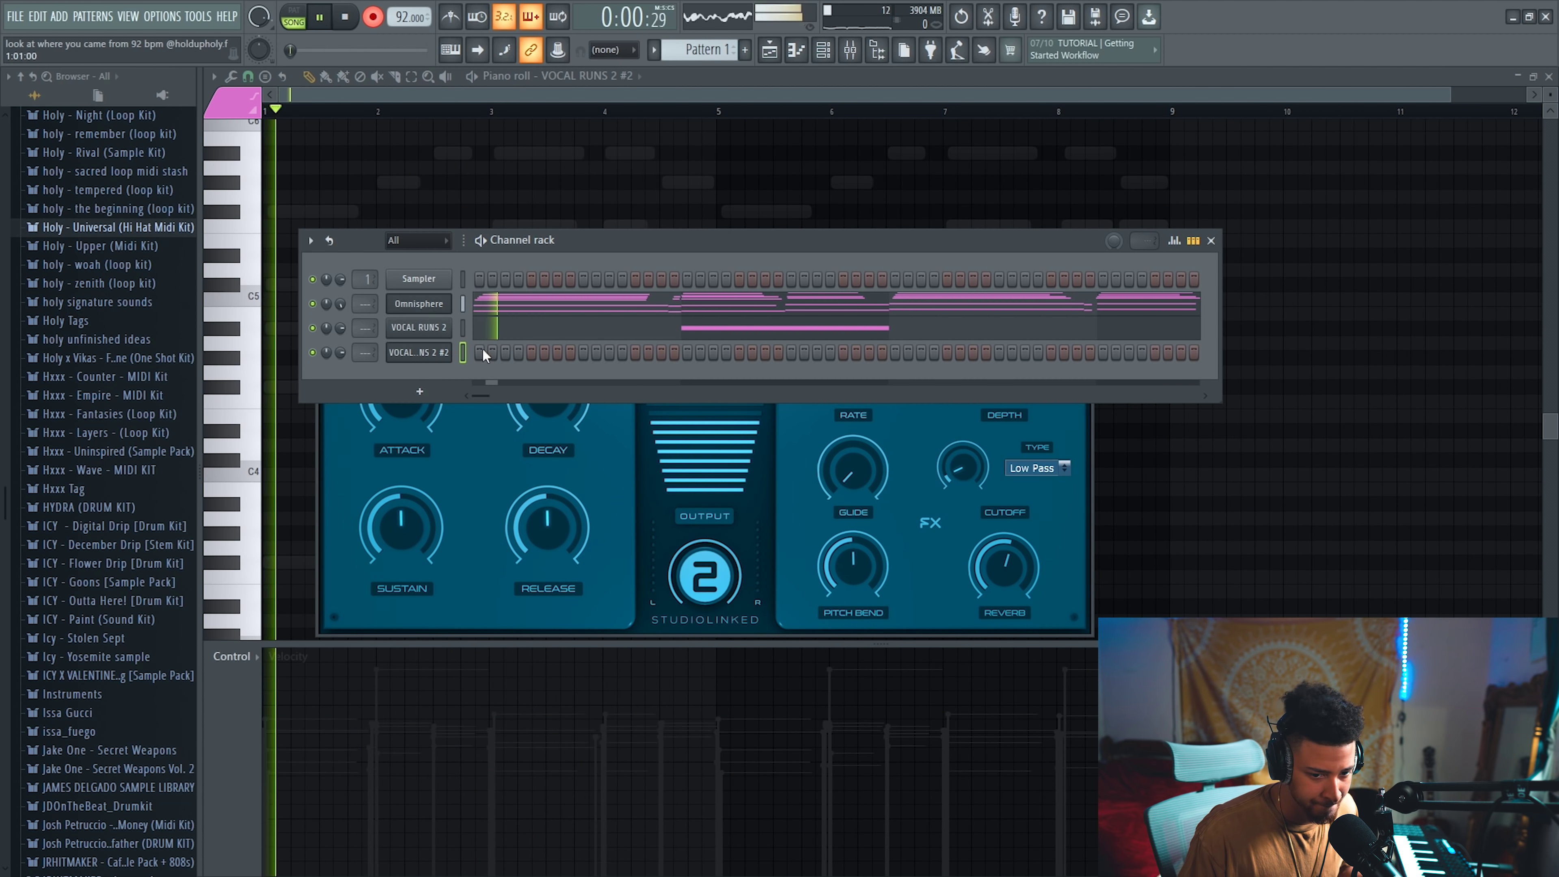
# Step: Record G#5 vocal notes at bars 4 and 8 on the second VOCAL RUNS 2 channel and check them in the piano roll
pyautogui.rightClick(446, 359)
pyautogui.rightClick(446, 359)
pyautogui.click(482, 353)
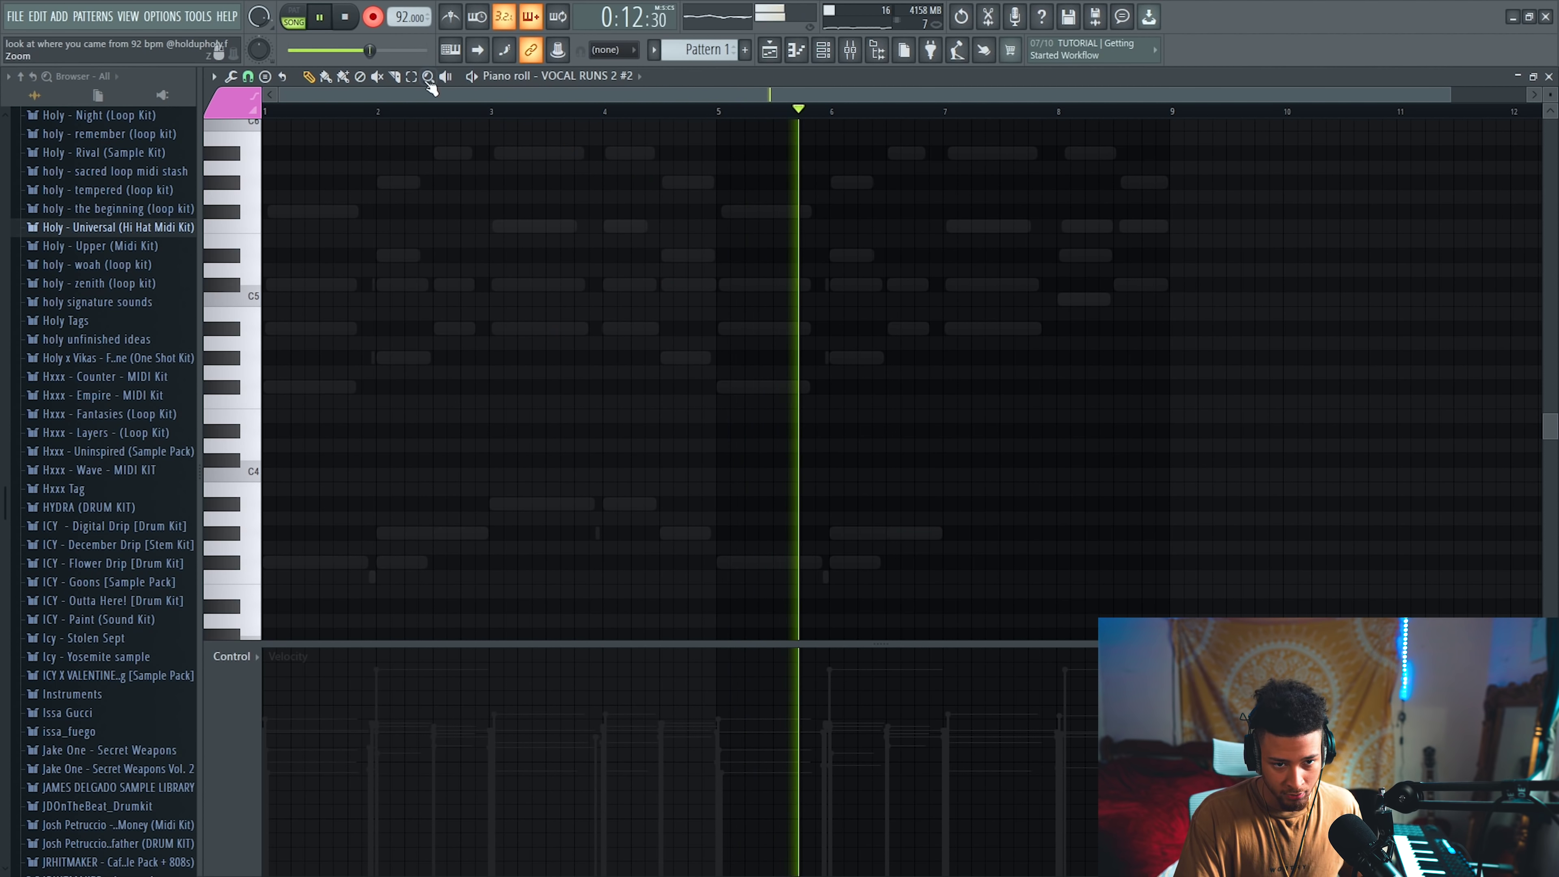
pyautogui.click(373, 17)
pyautogui.scroll(3, 1169, 191)
pyautogui.scroll(-3, 1170, 192)
pyautogui.scroll(2, 676, 197)
pyautogui.keyDown('ctrl'); pyautogui.scroll(1, 721, 197); pyautogui.keyUp('ctrl')
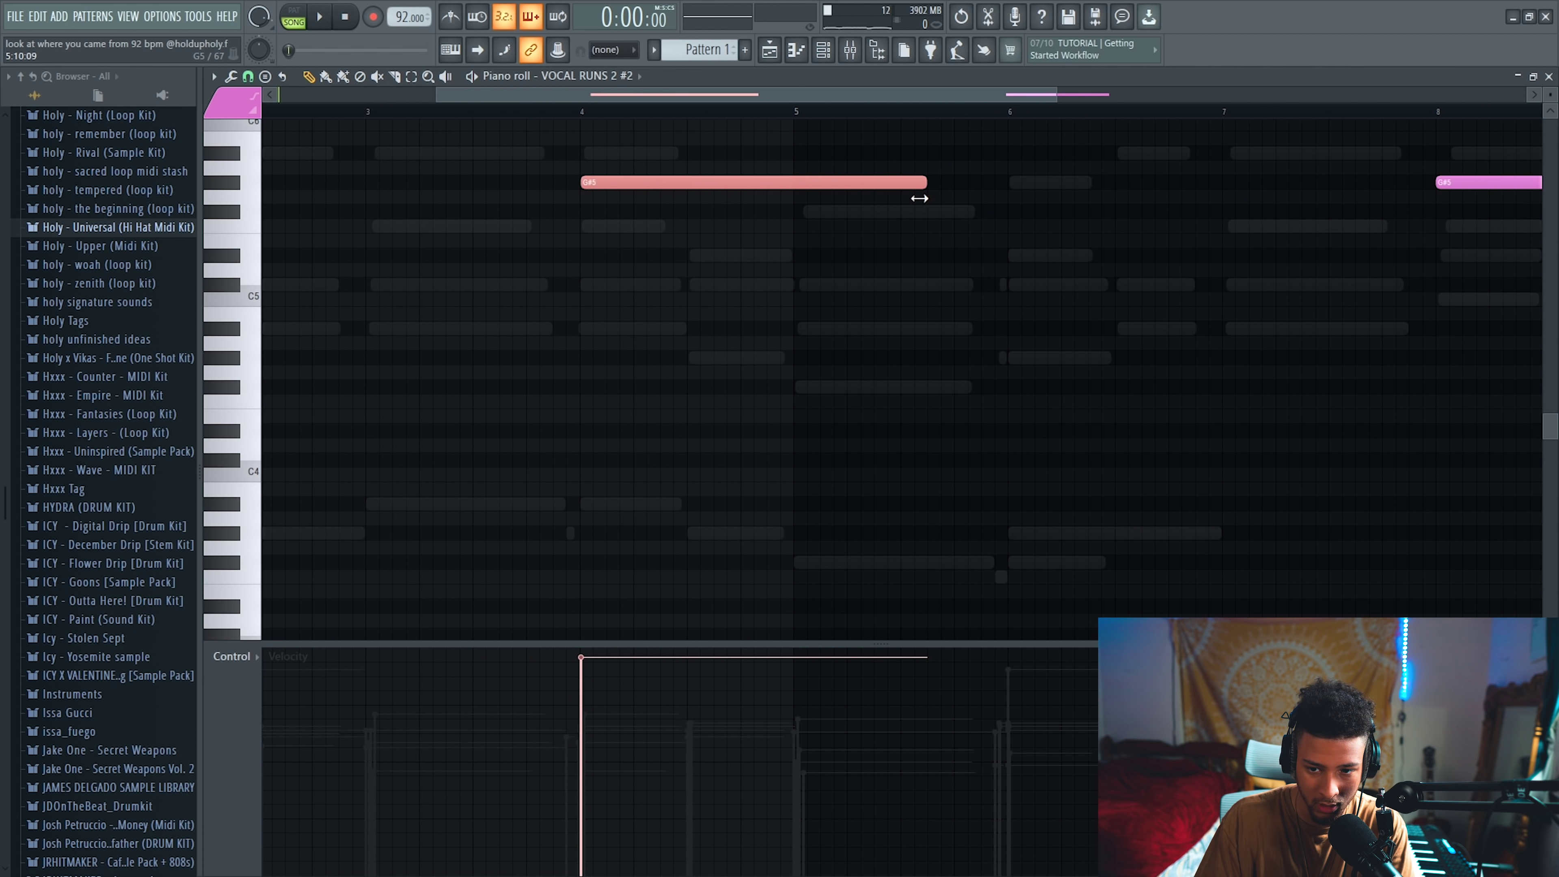
pyautogui.keyDown('ctrl'); pyautogui.scroll(-5, 887, 221); pyautogui.keyUp('ctrl')
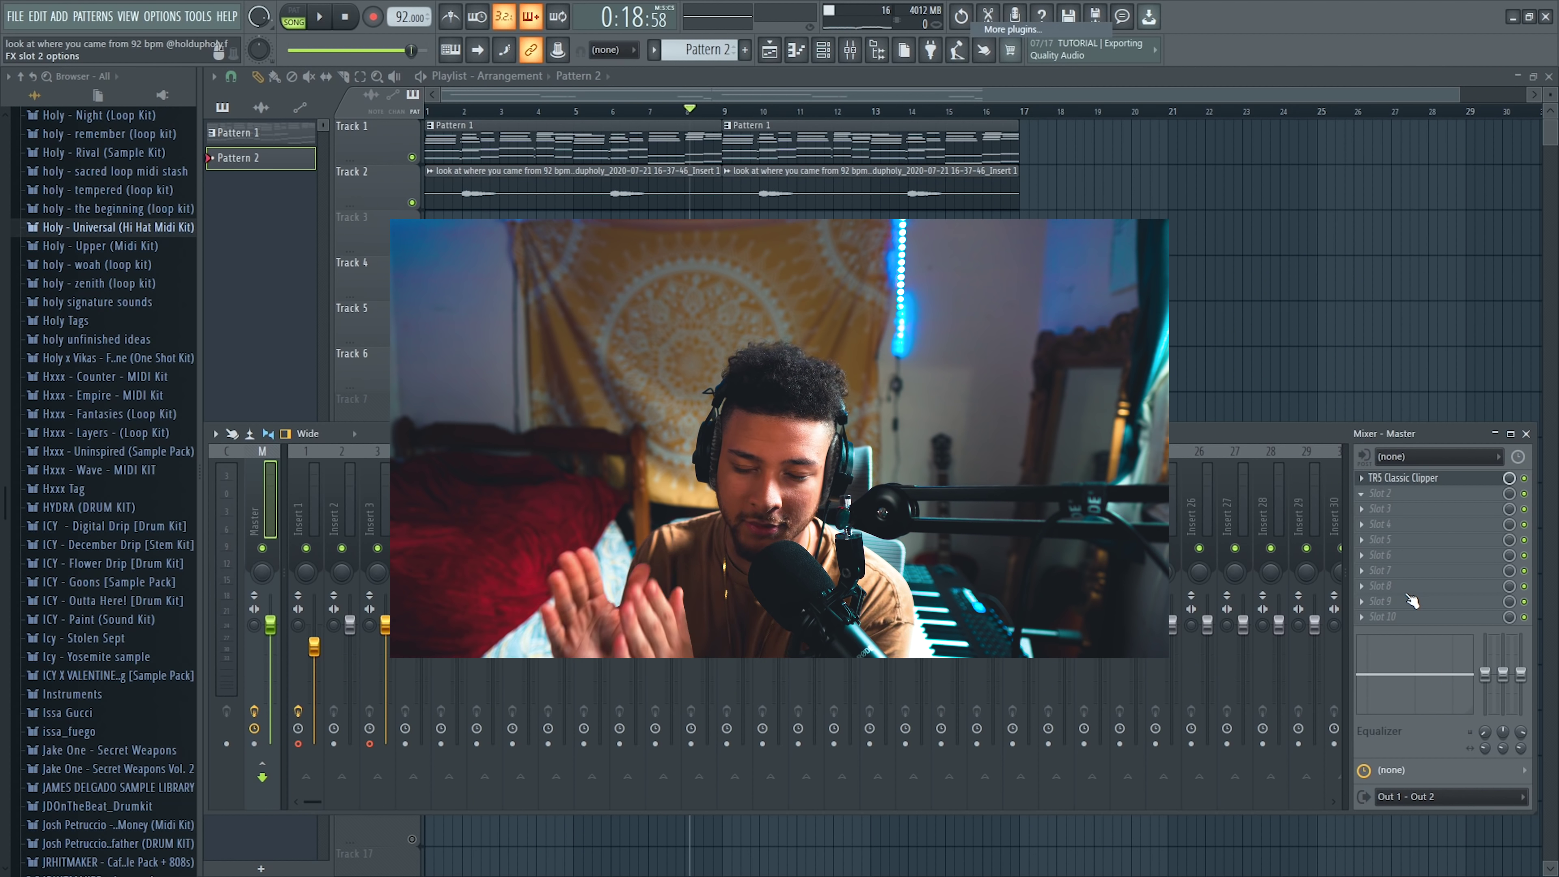
# Step: Add the S1 Imager Stereo effect after TRS Classic Clipper on the Master mixer track
pyautogui.click(1409, 599)
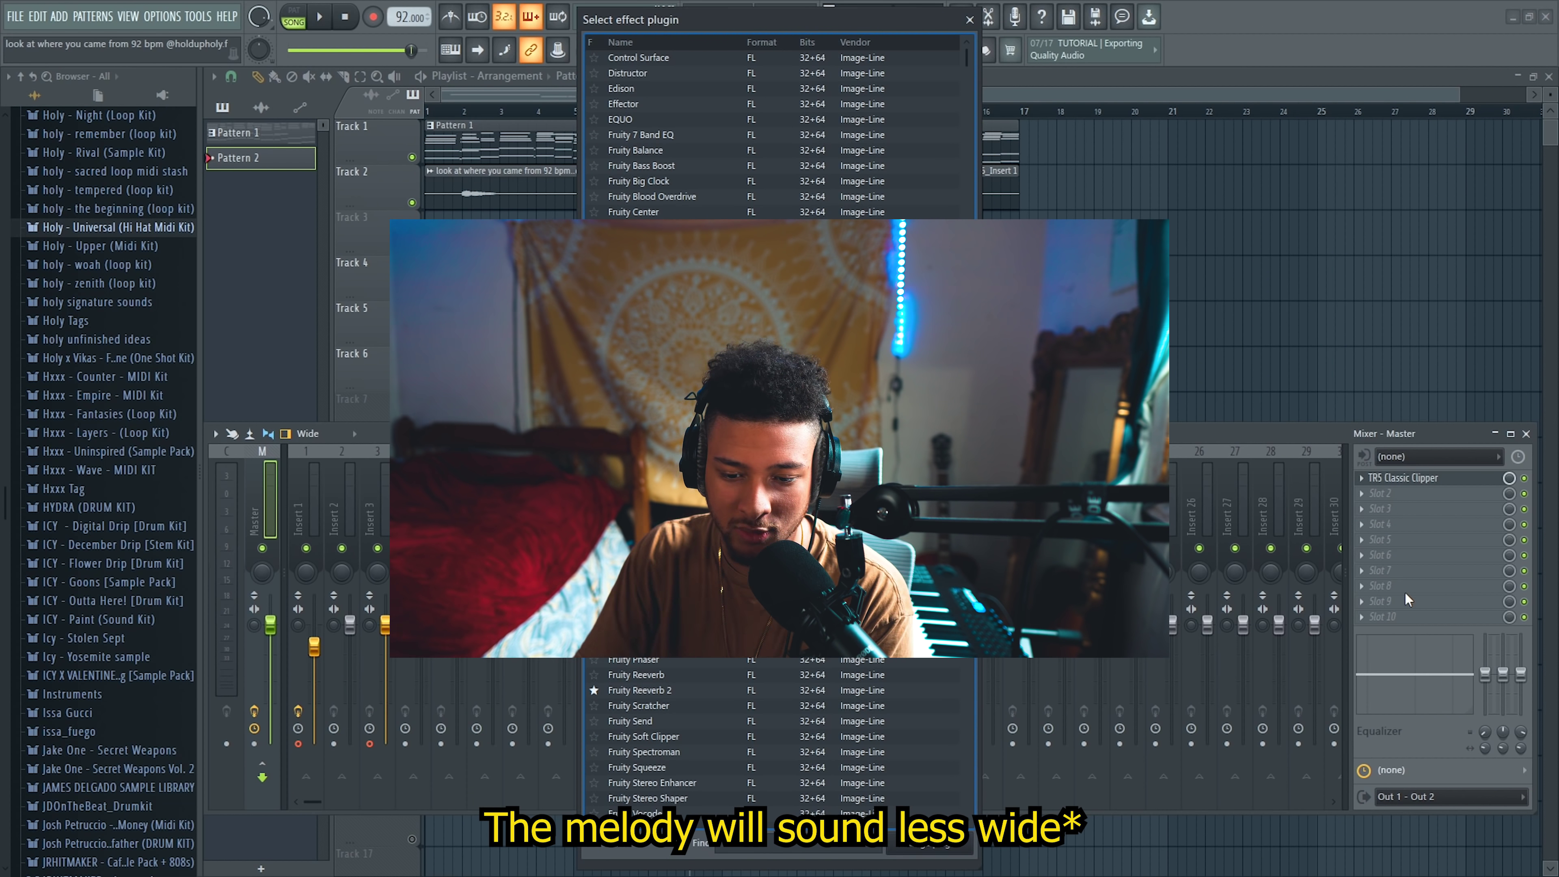
pyautogui.write('s1')
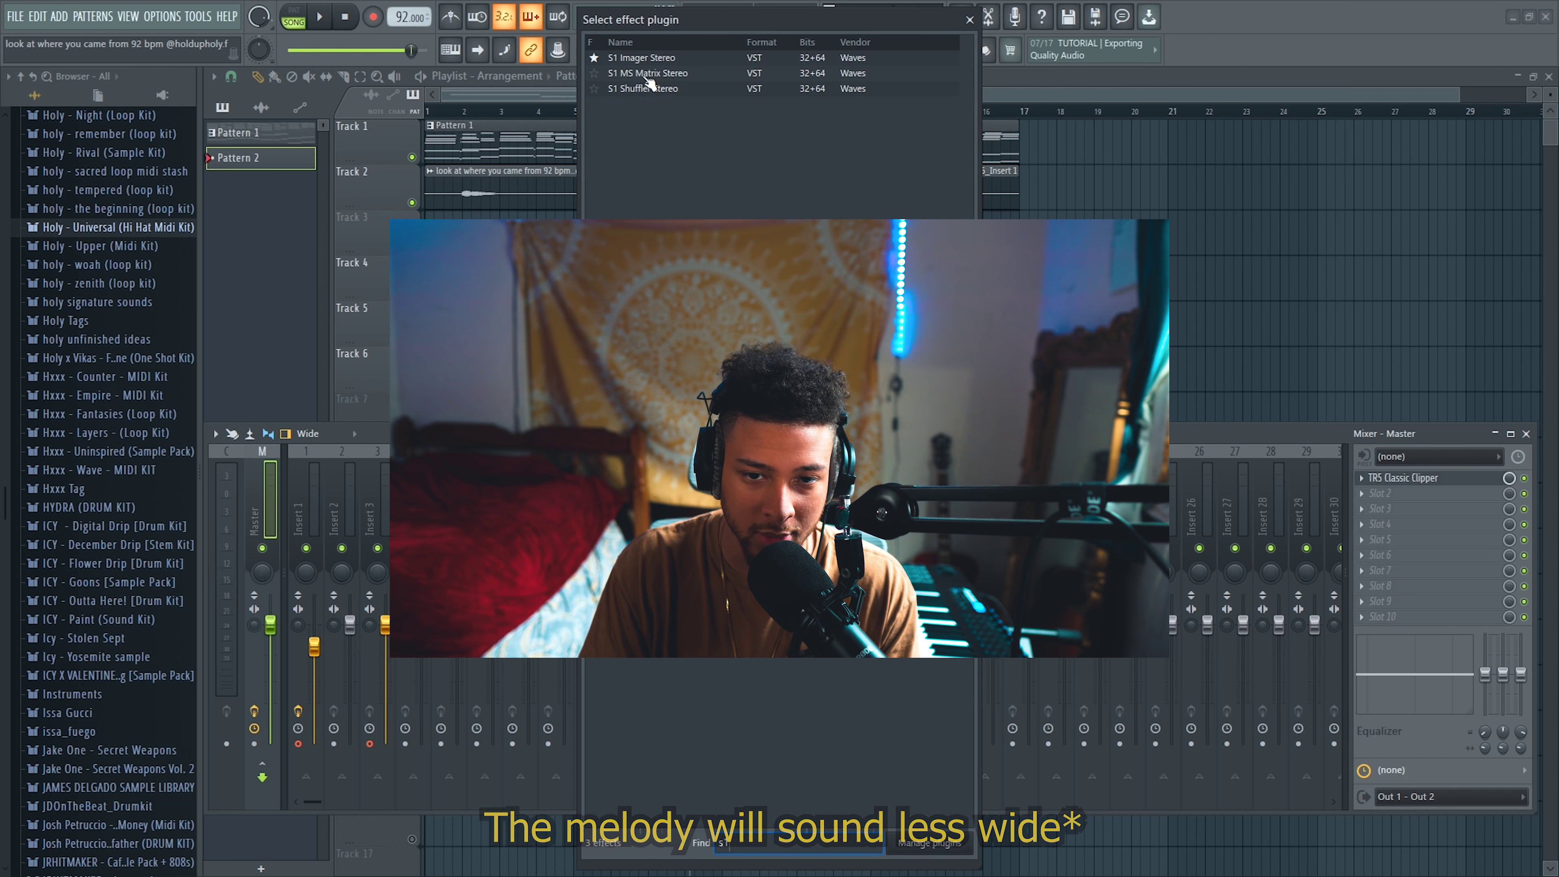
pyautogui.doubleClick(639, 60)
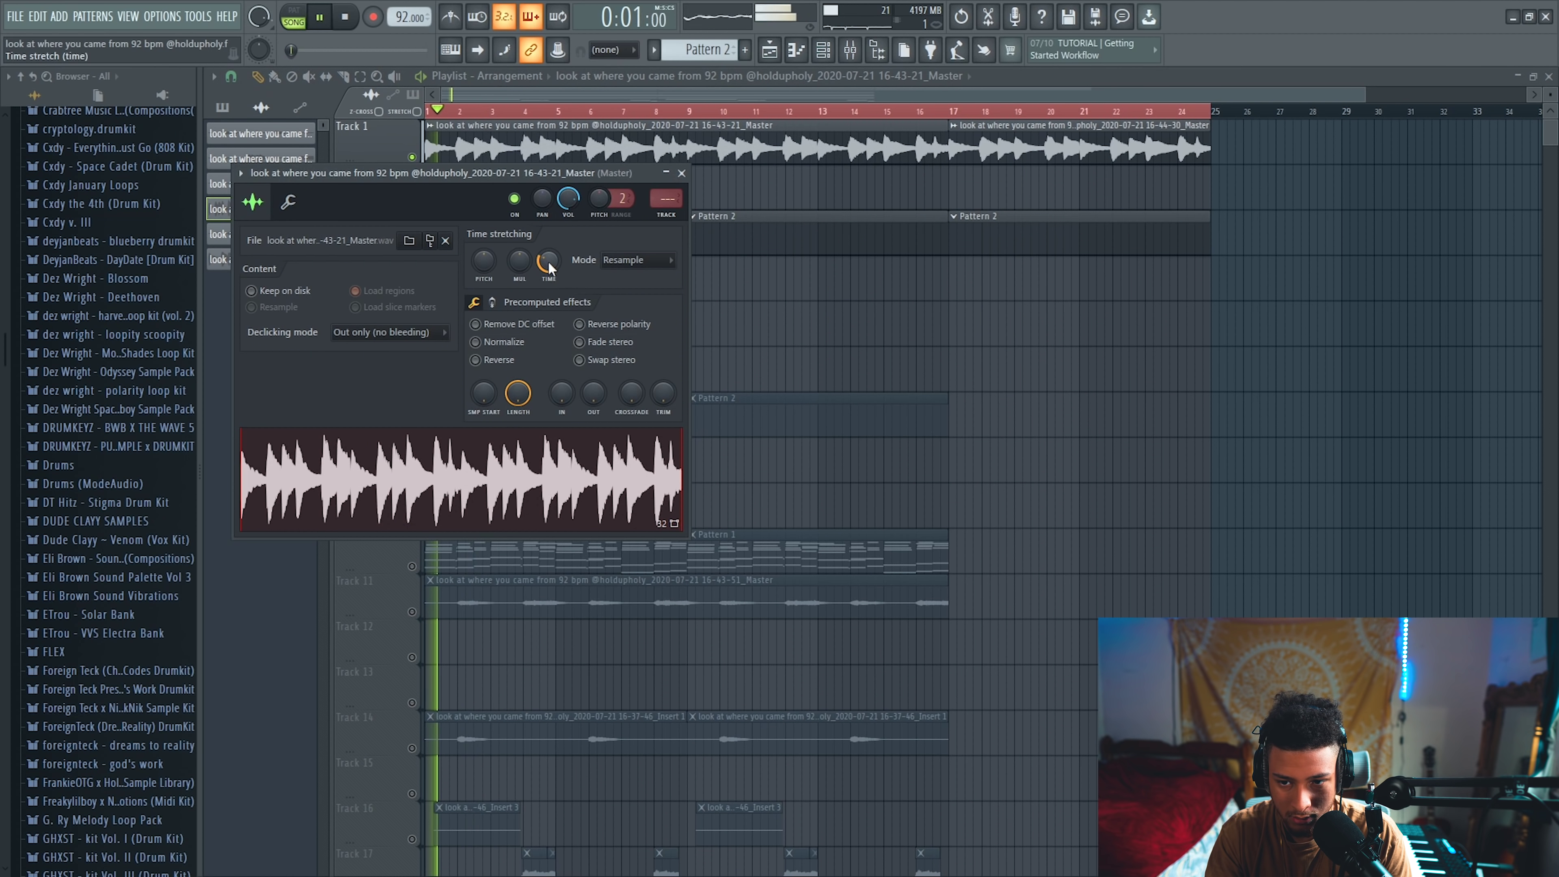
# Step: Adjust the time-stretching time of the second bounced melody clip on Track 1 and close its channel settings
pyautogui.scroll(2, 988, 191)
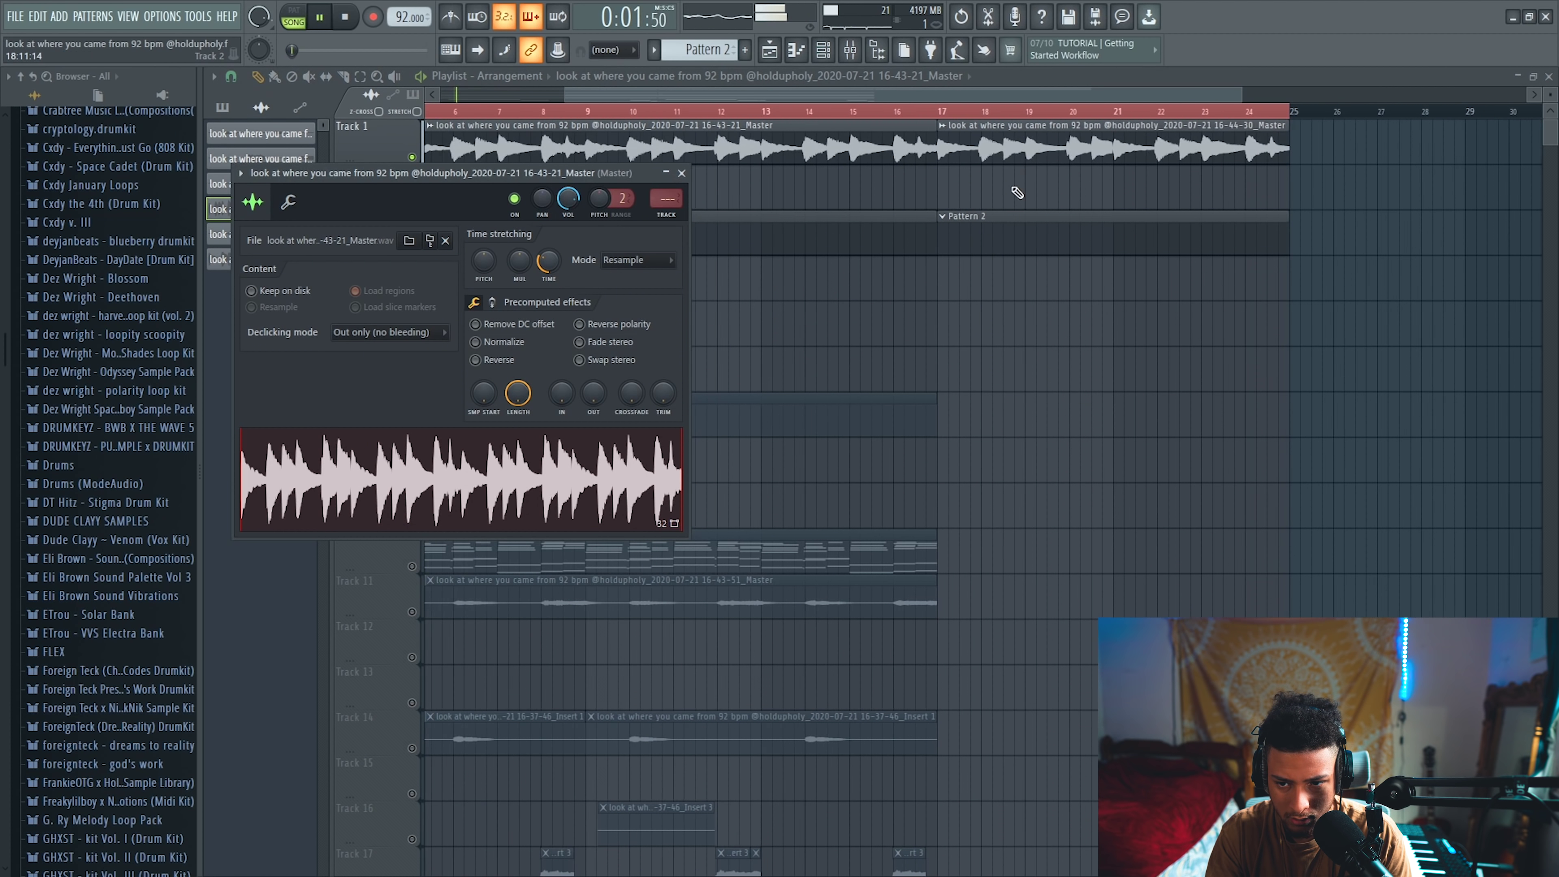
pyautogui.doubleClick(1007, 148)
pyautogui.moveTo(591, 303)
pyautogui.mouseDown()
pyautogui.moveTo(591, 338)
pyautogui.moveTo(591, 313)
pyautogui.mouseUp()
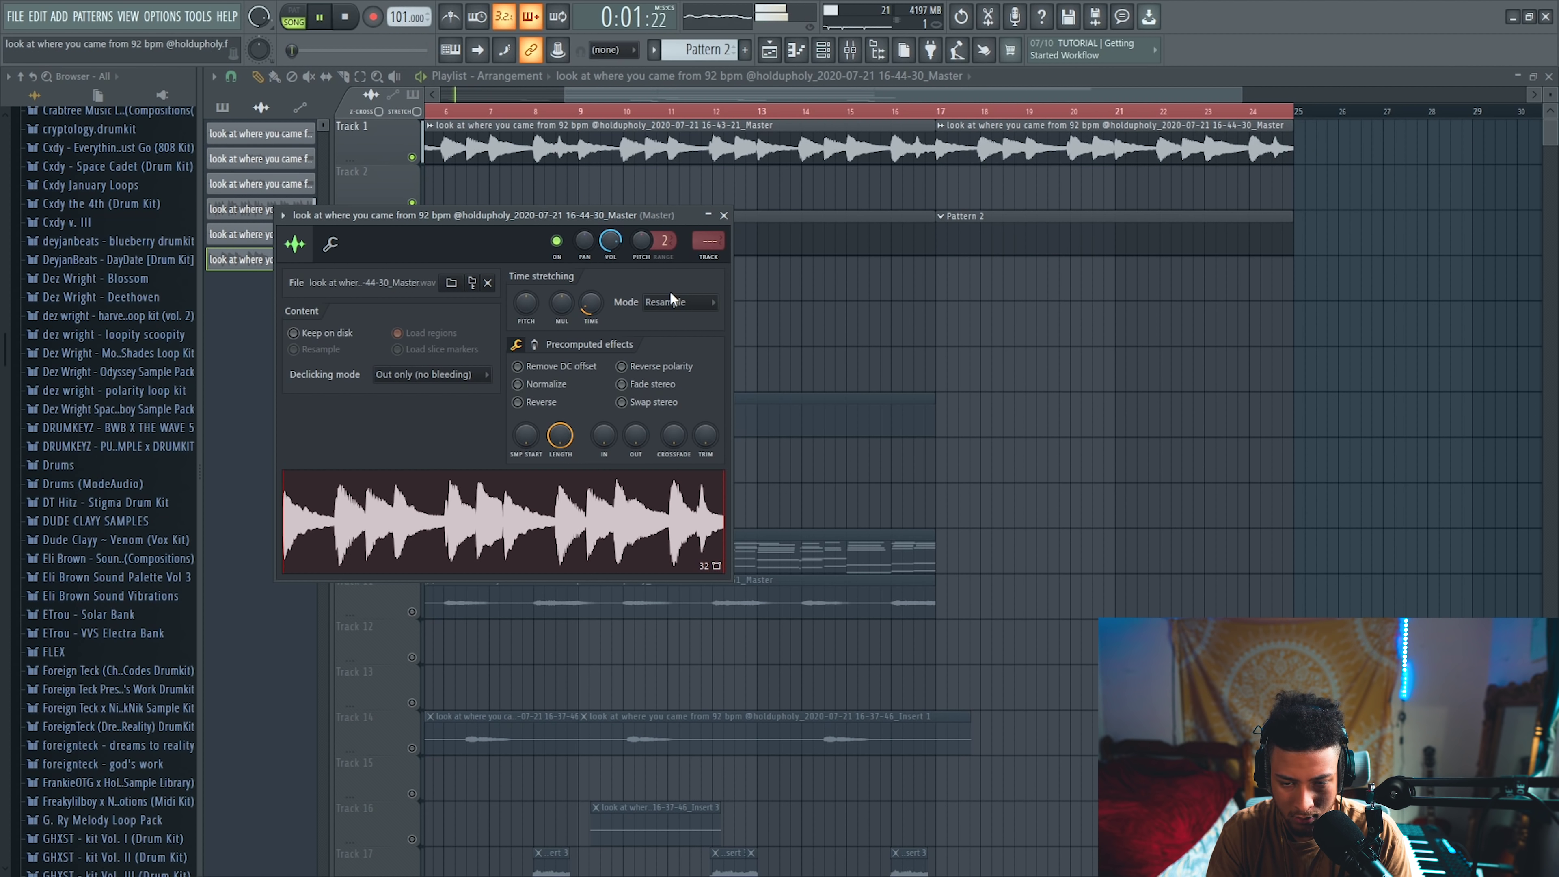
pyautogui.click(724, 215)
pyautogui.moveTo(771, 95); pyautogui.dragTo(646, 95)
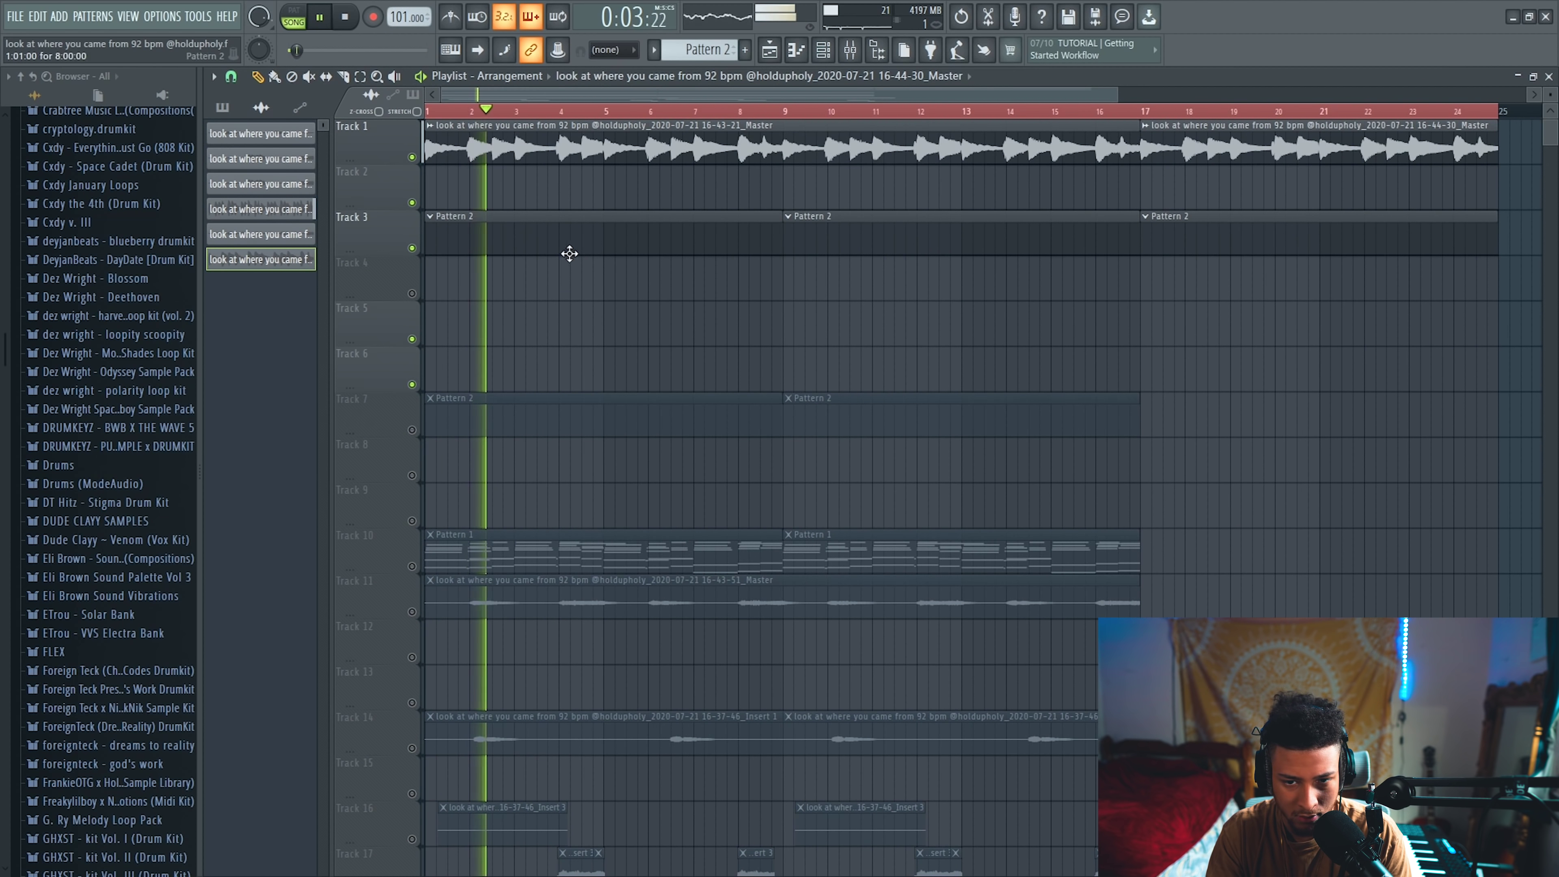
# Step: Show all channels in the channel rack and browse the sample library's kit folders for drum sounds
pyautogui.rightClick(717, 317)
pyautogui.press('F6')
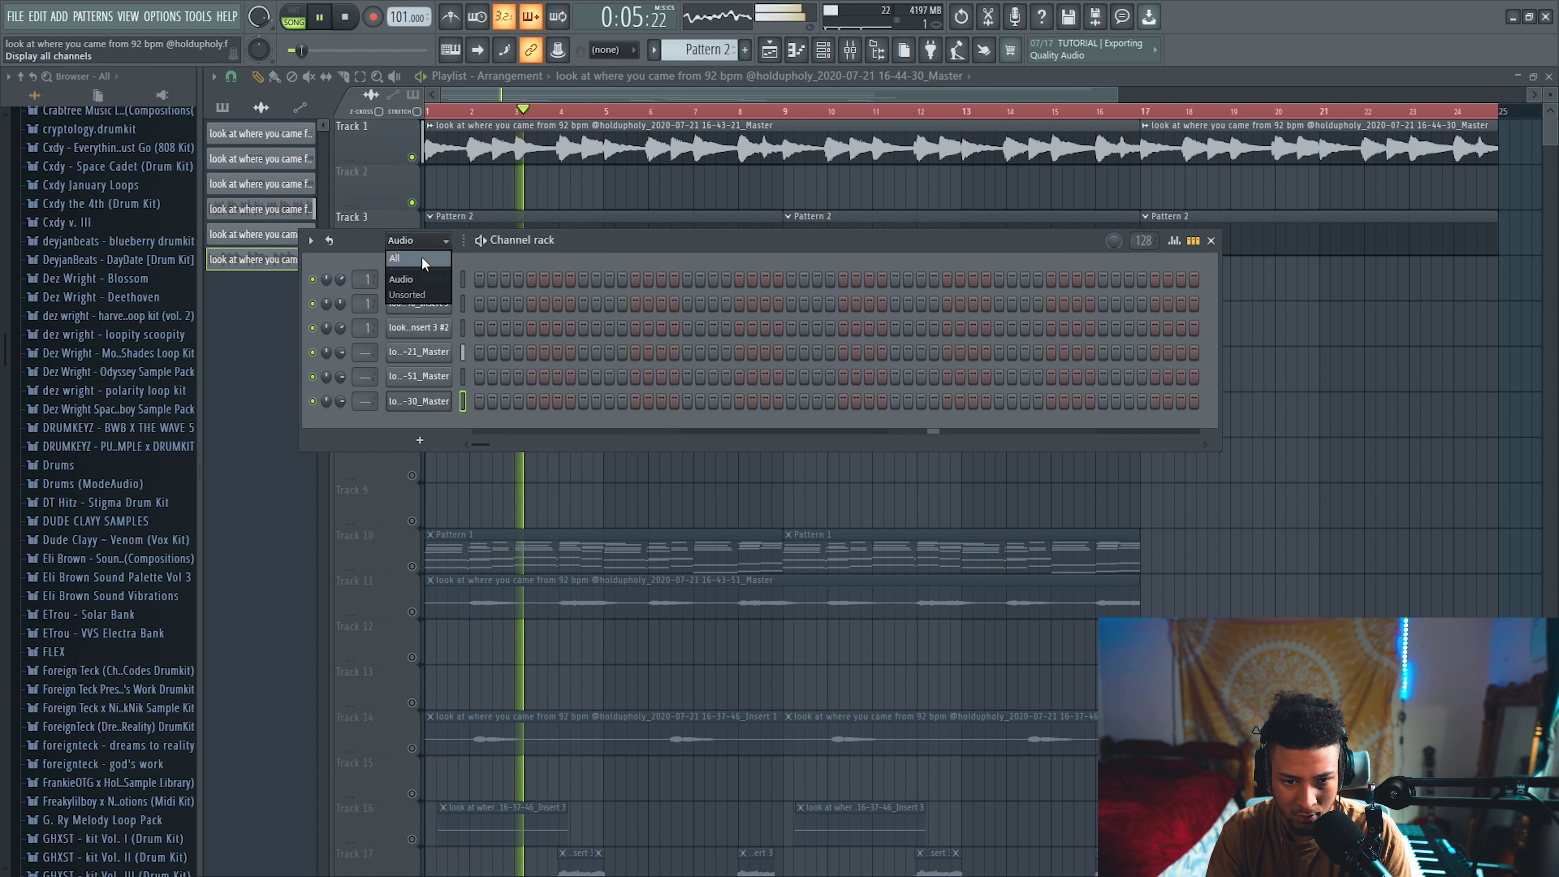
pyautogui.scroll(20, 151, 369)
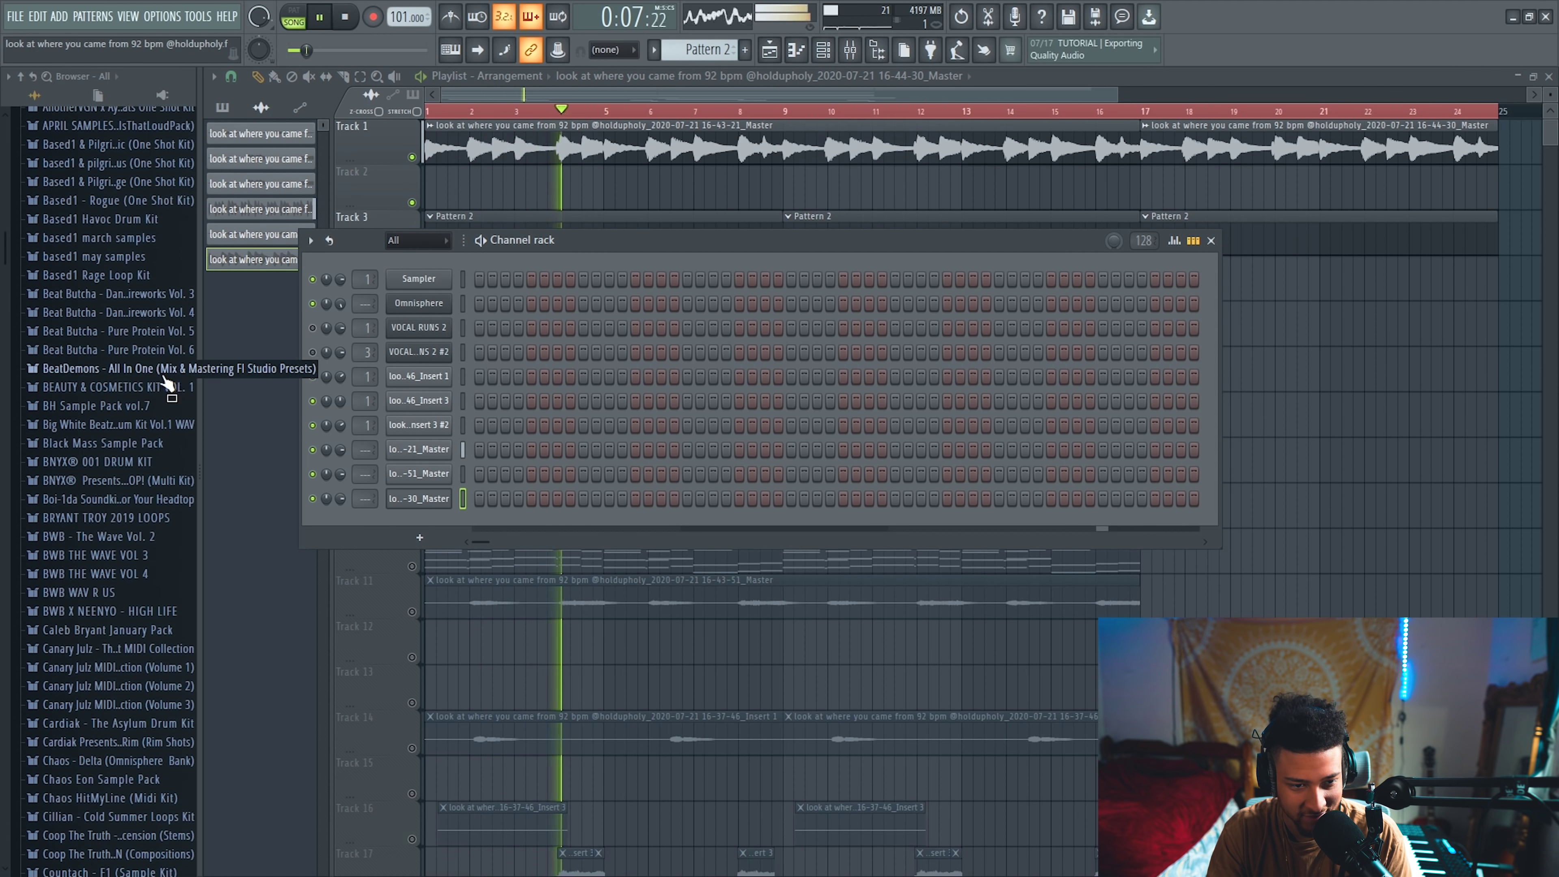
pyautogui.press('F6')
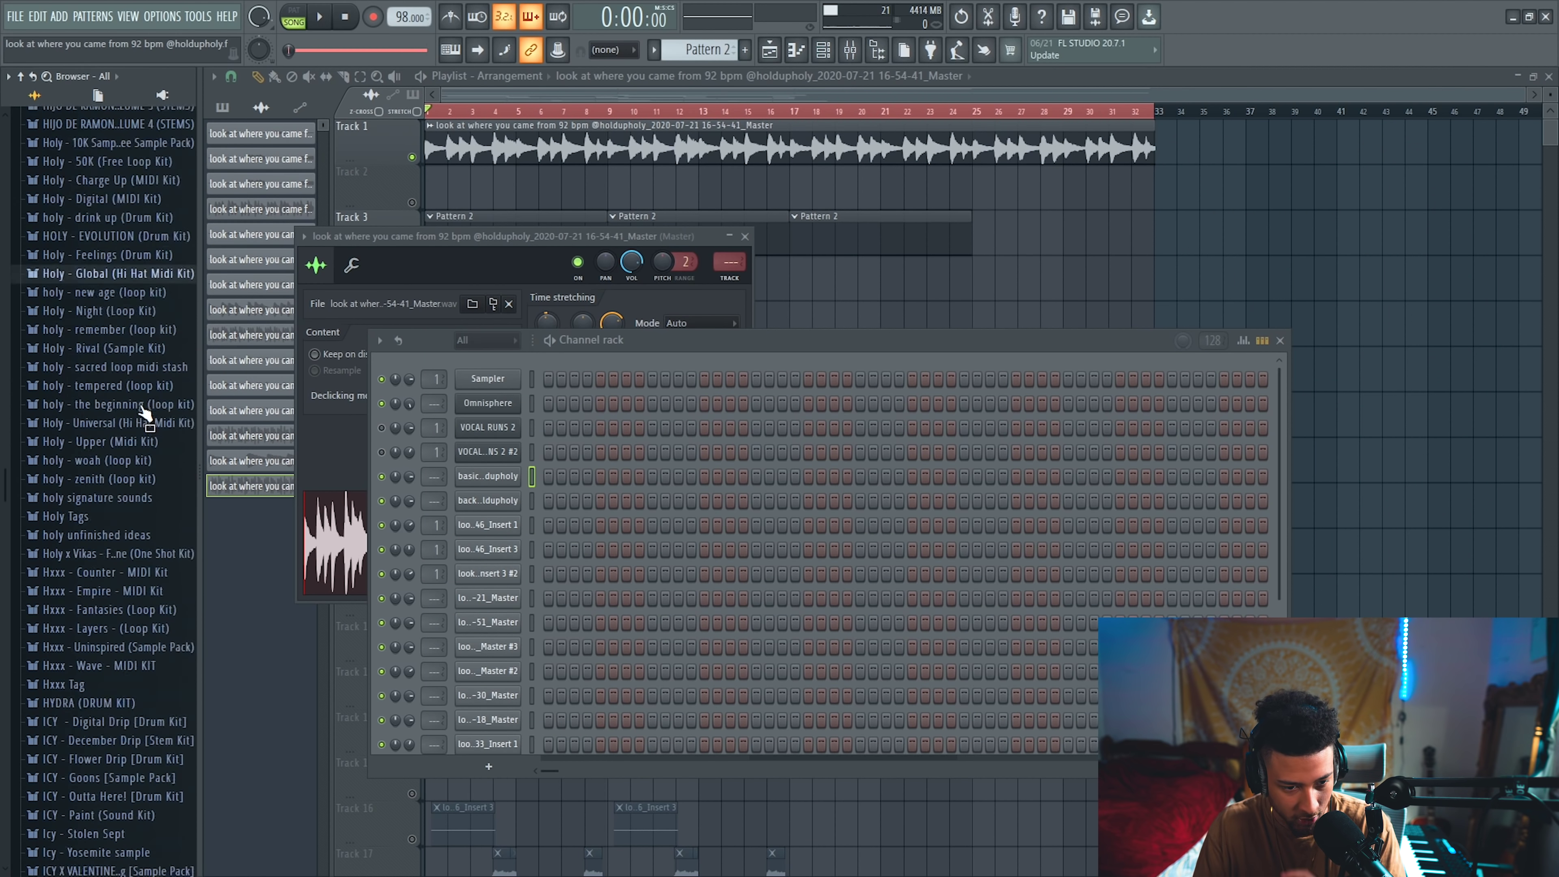
pyautogui.scroll(-2, 144, 408)
pyautogui.click(134, 372)
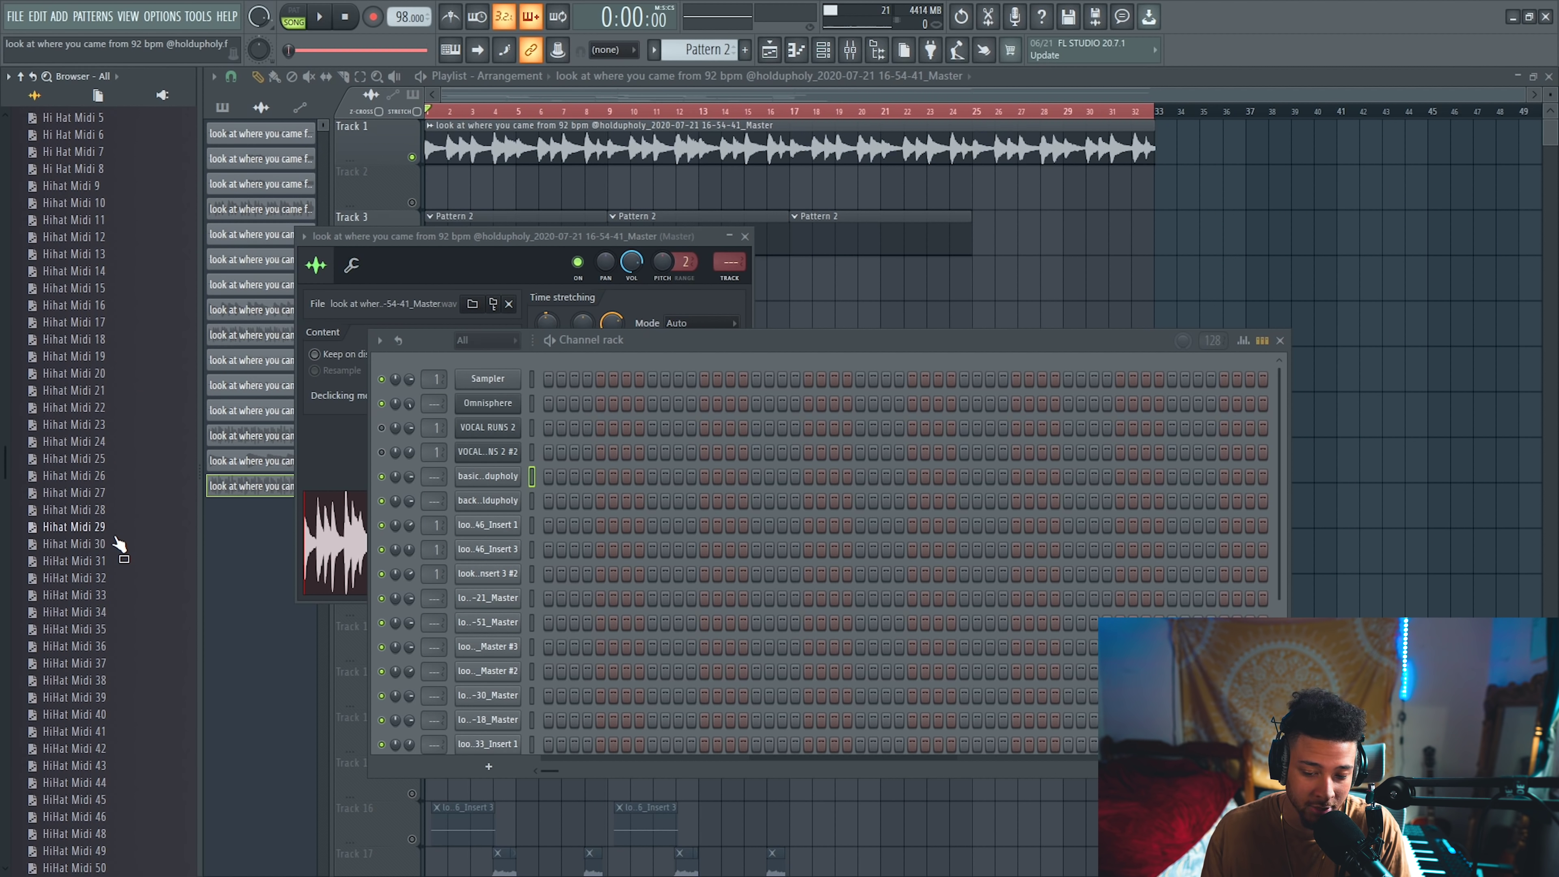
# Step: Load Hihat Midi 29 onto the basic hi-hat channel and check that channel's sample settings
pyautogui.moveTo(116, 535); pyautogui.dragTo(125, 537)
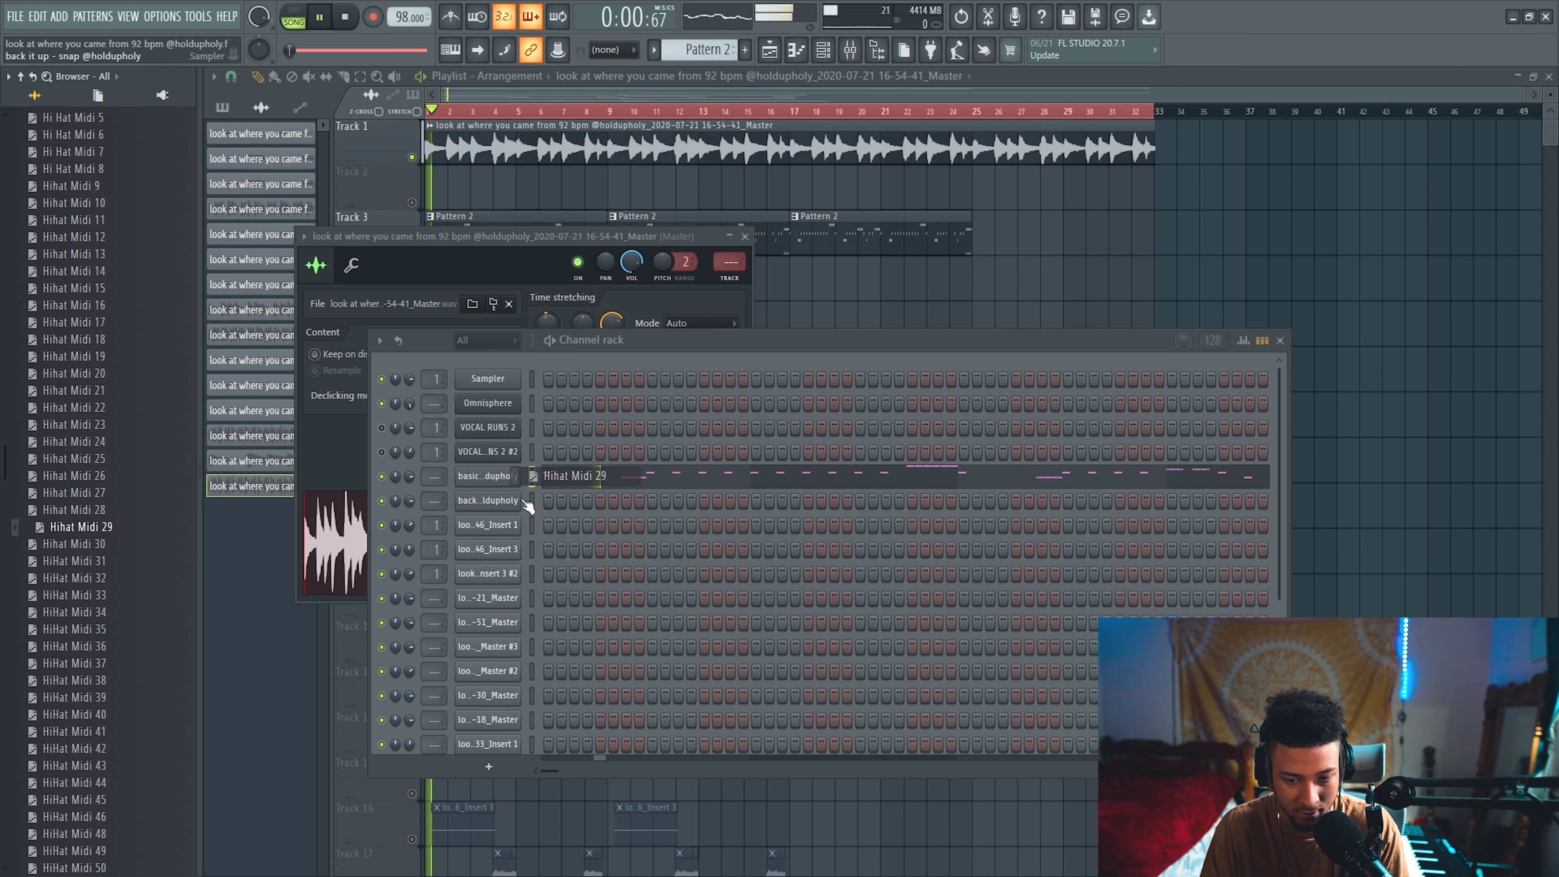
pyautogui.click(505, 478)
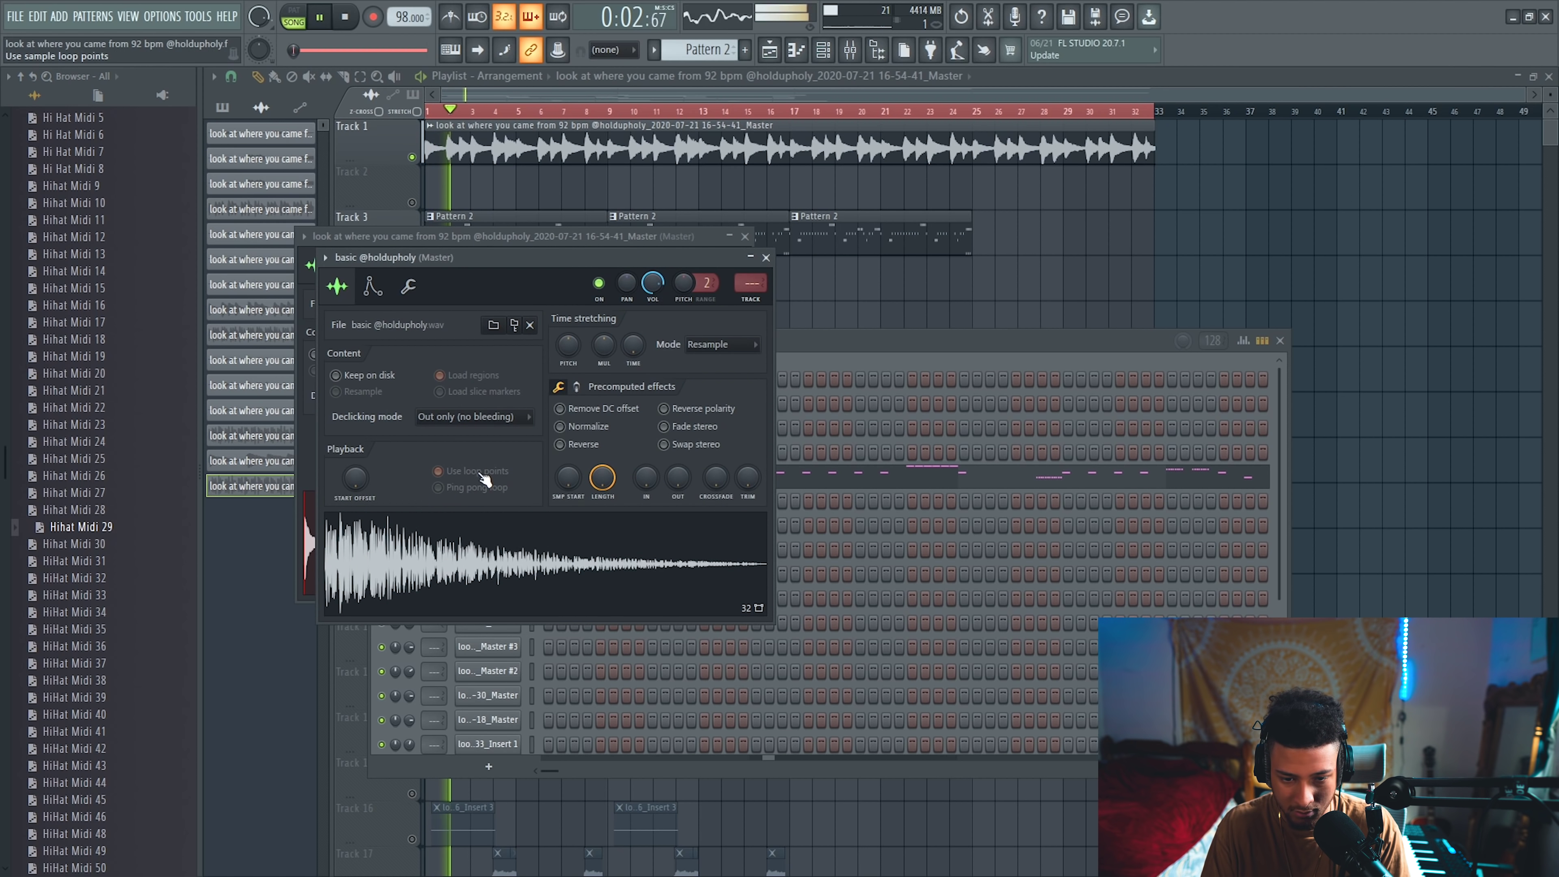
pyautogui.click(809, 375)
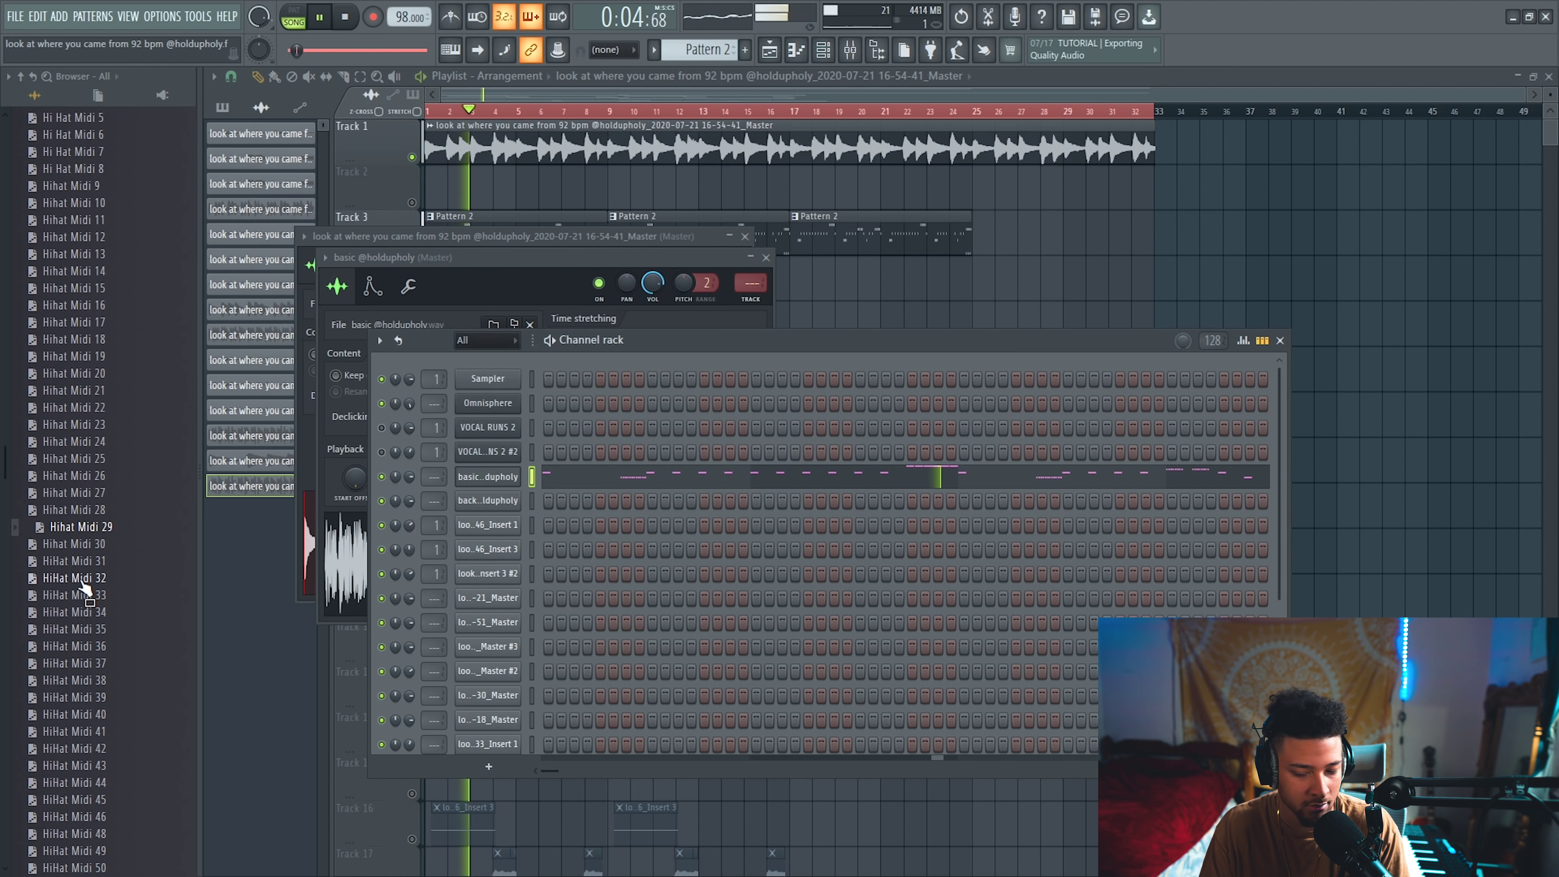
# Step: Select the "back it up - snap" channel and browse back through the hi-hat MIDI kit folder
pyautogui.click(532, 501)
pyautogui.scroll(6, 110, 368)
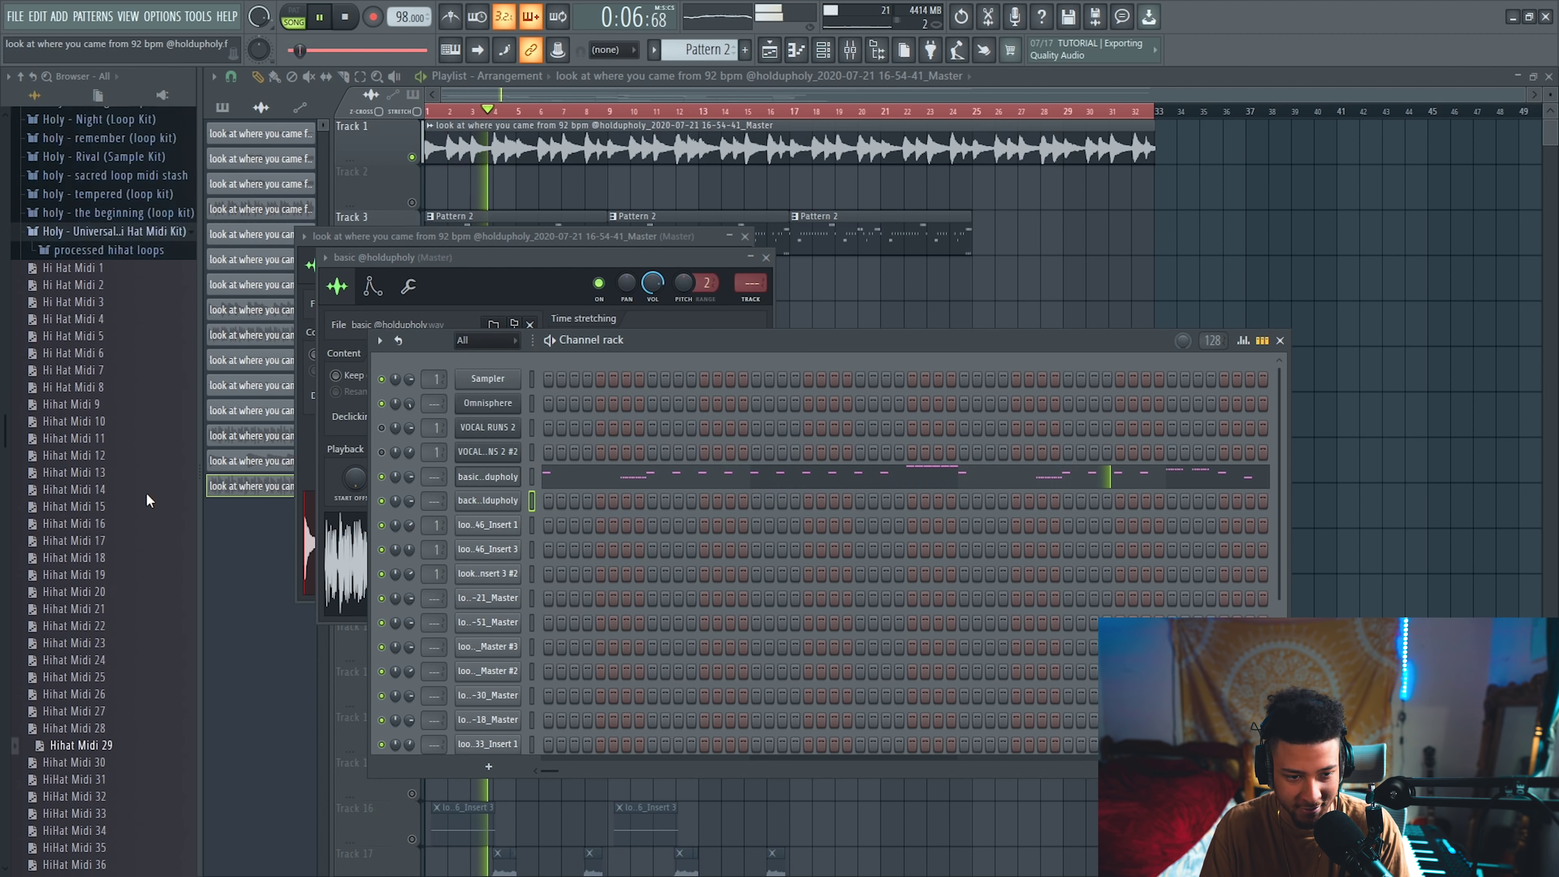
pyautogui.click(127, 319)
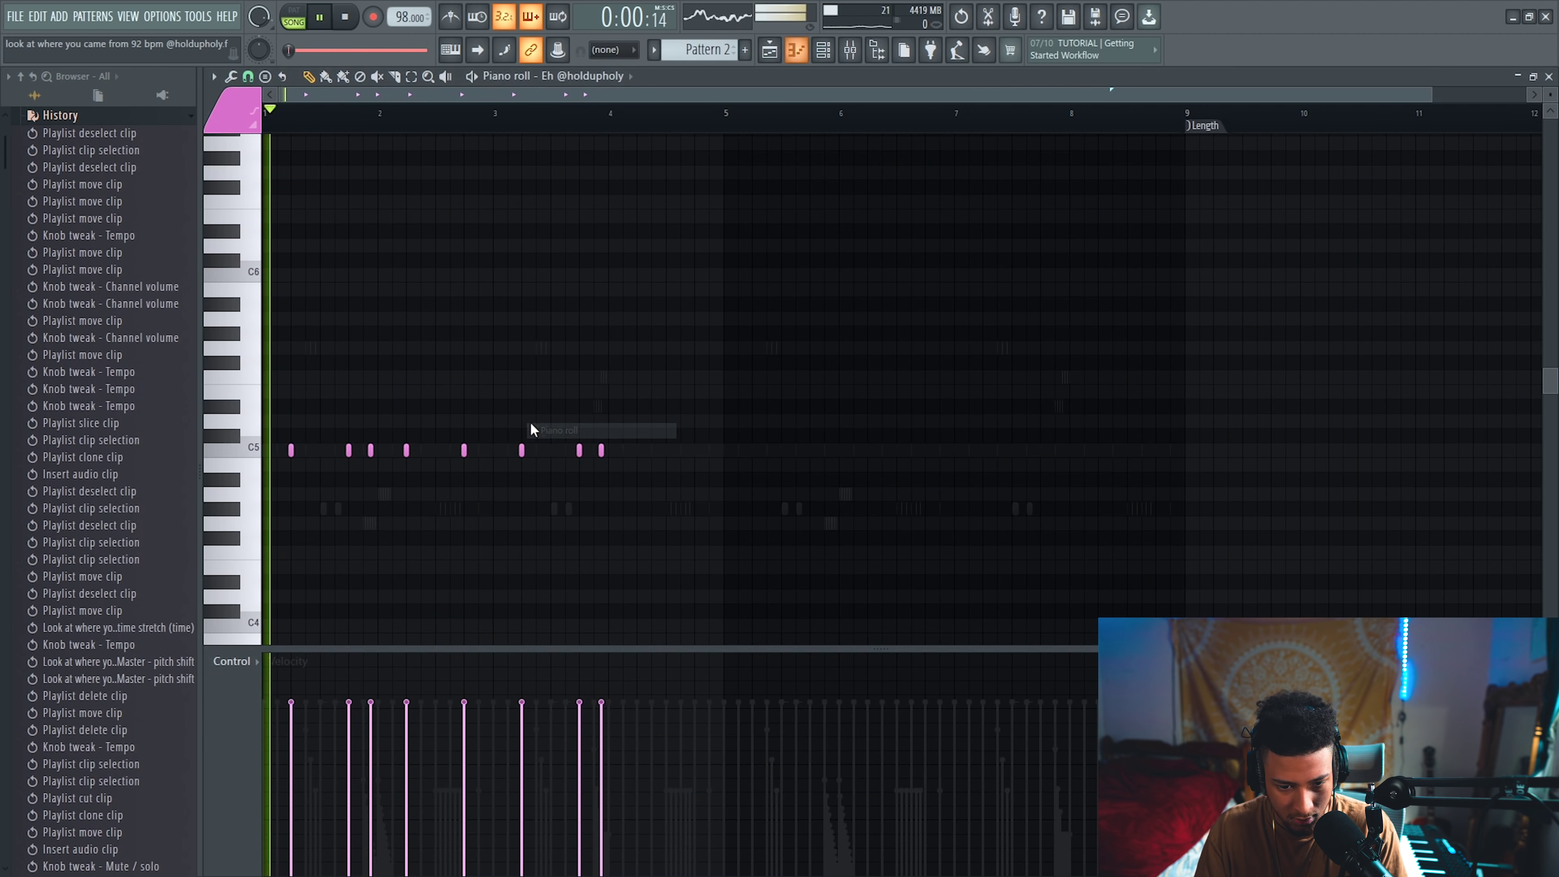
# Step: Delete the Eh chant notes in bar 3 and duplicate the remaining two-bar phrase directly after itself
pyautogui.moveTo(979, 400); pyautogui.dragTo(611, 479)
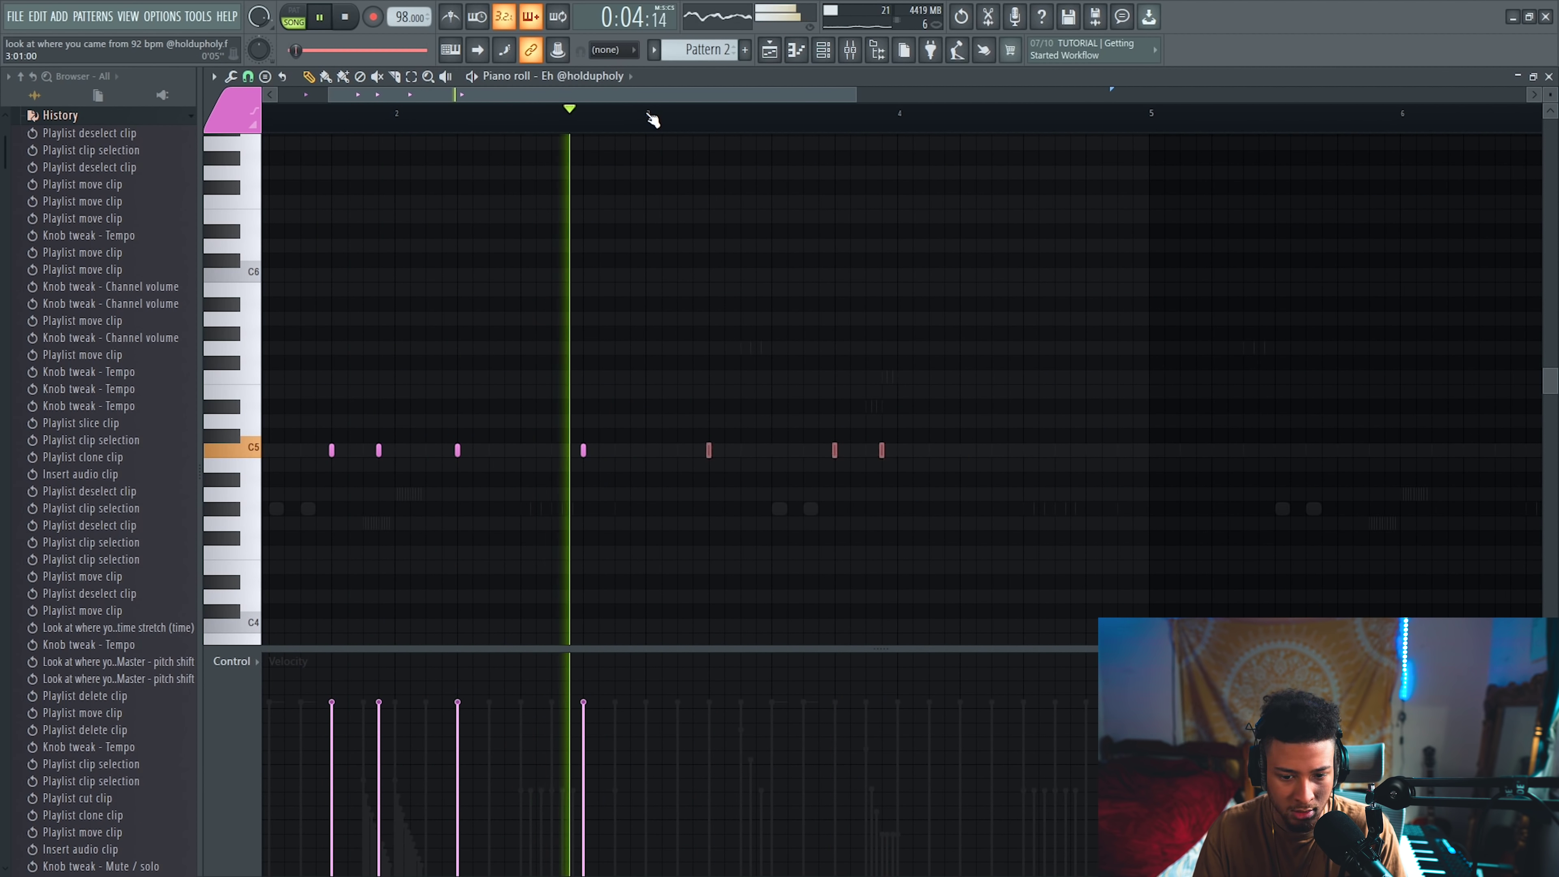
pyautogui.press('Delete')
pyautogui.hotkey('ctrl', 'a')
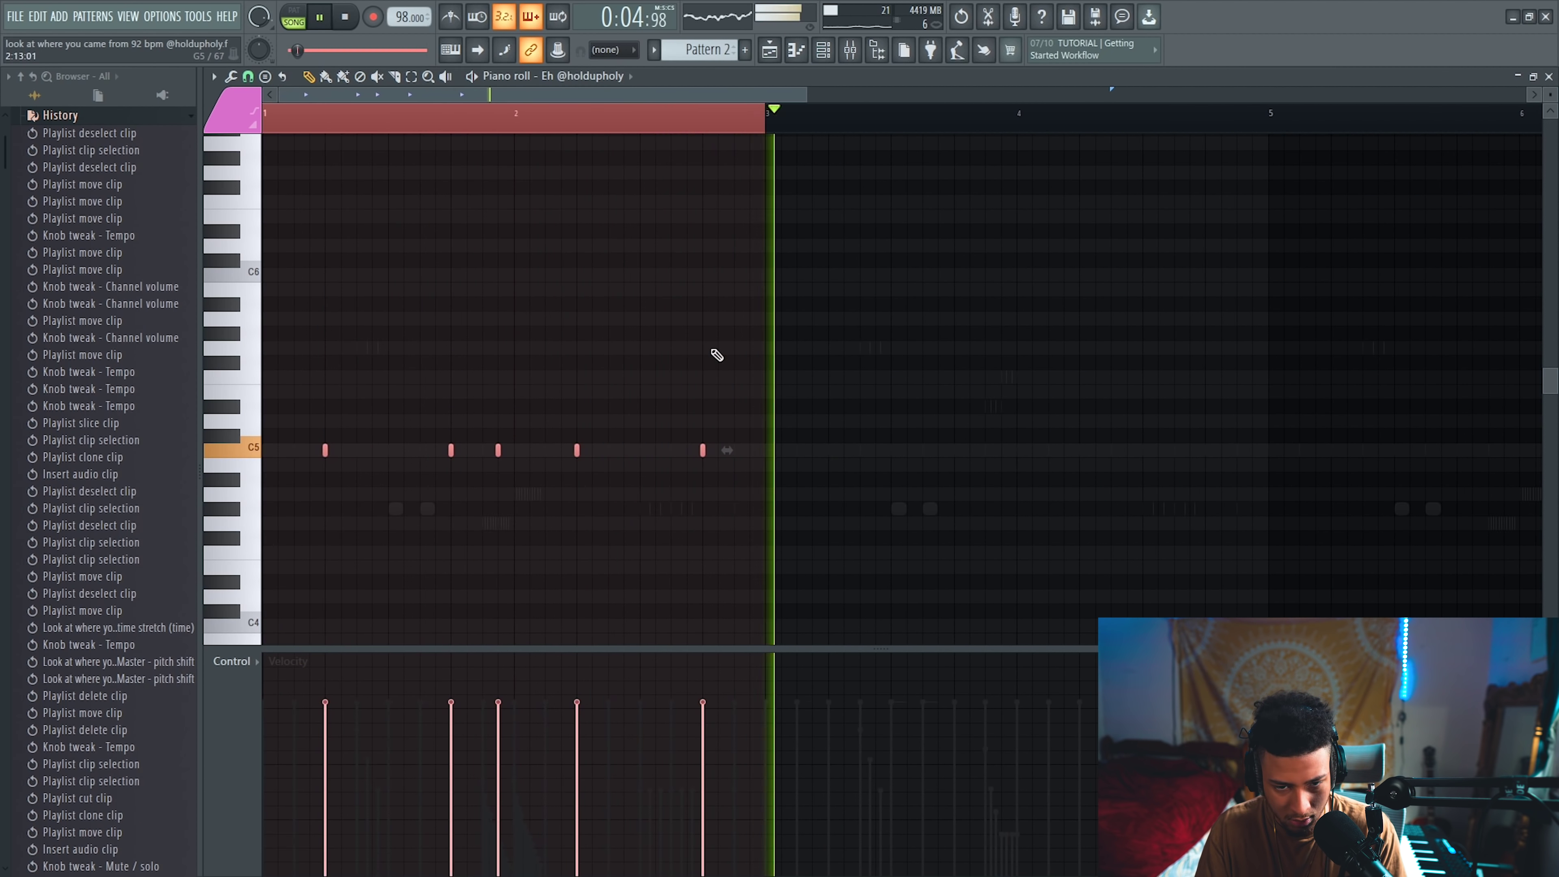
pyautogui.hotkey('ctrl', 'b')
# Step: Set the project tempo to 95 BPM and duplicate the four-bar Eh chant phrase into bars 5 to 8
pyautogui.moveTo(405, 18); pyautogui.dragTo(406, 27)
pyautogui.click(850, 490)
pyautogui.moveTo(775, 118); pyautogui.dragTo(67, 349)
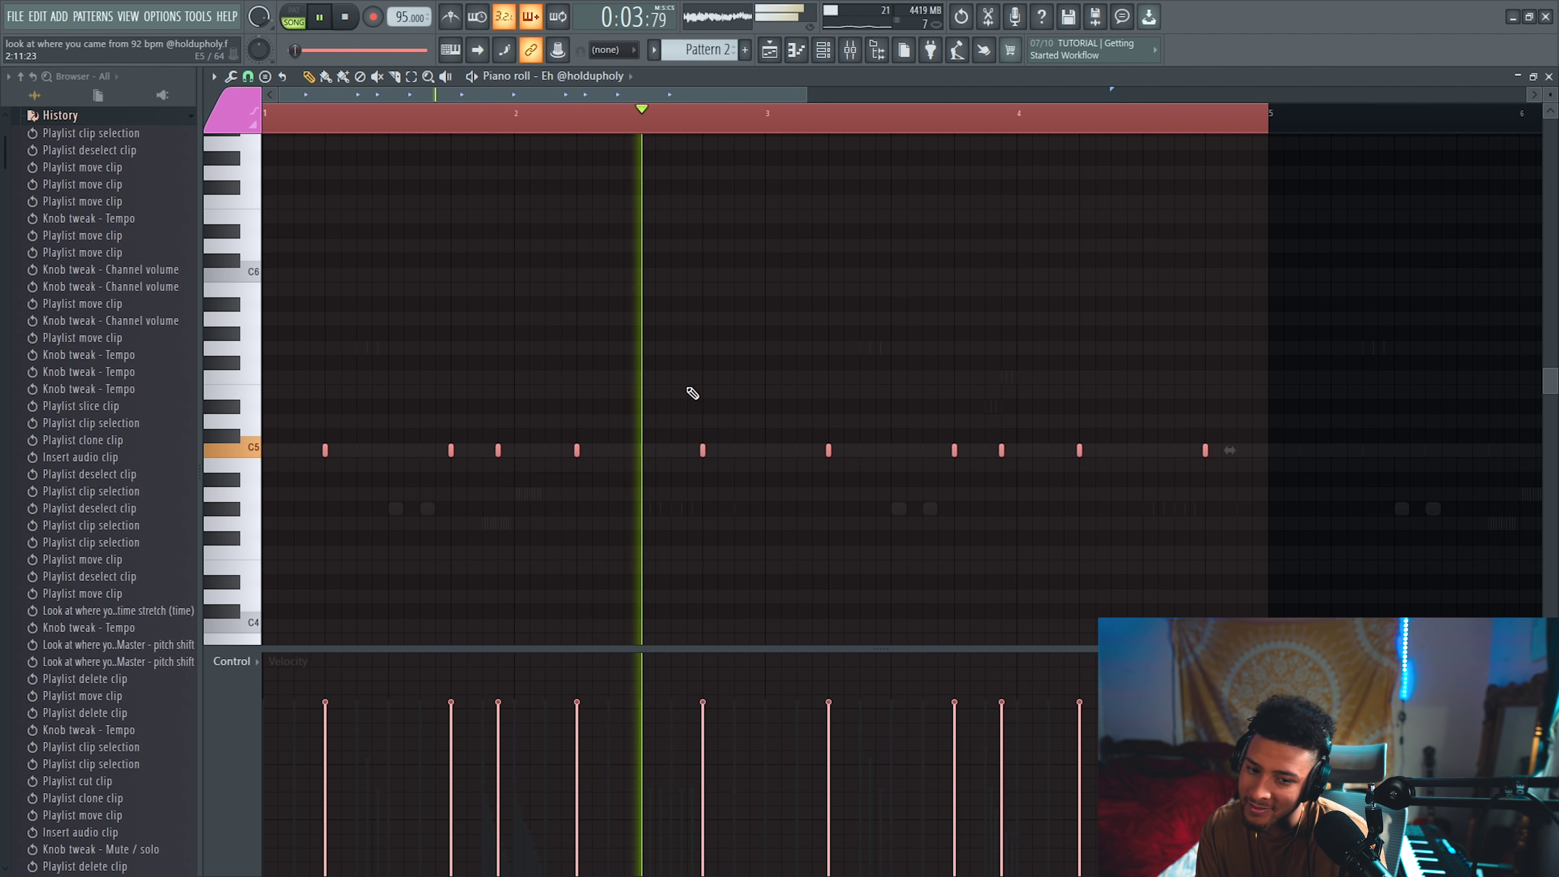
pyautogui.hotkey('ctrl', 'b')
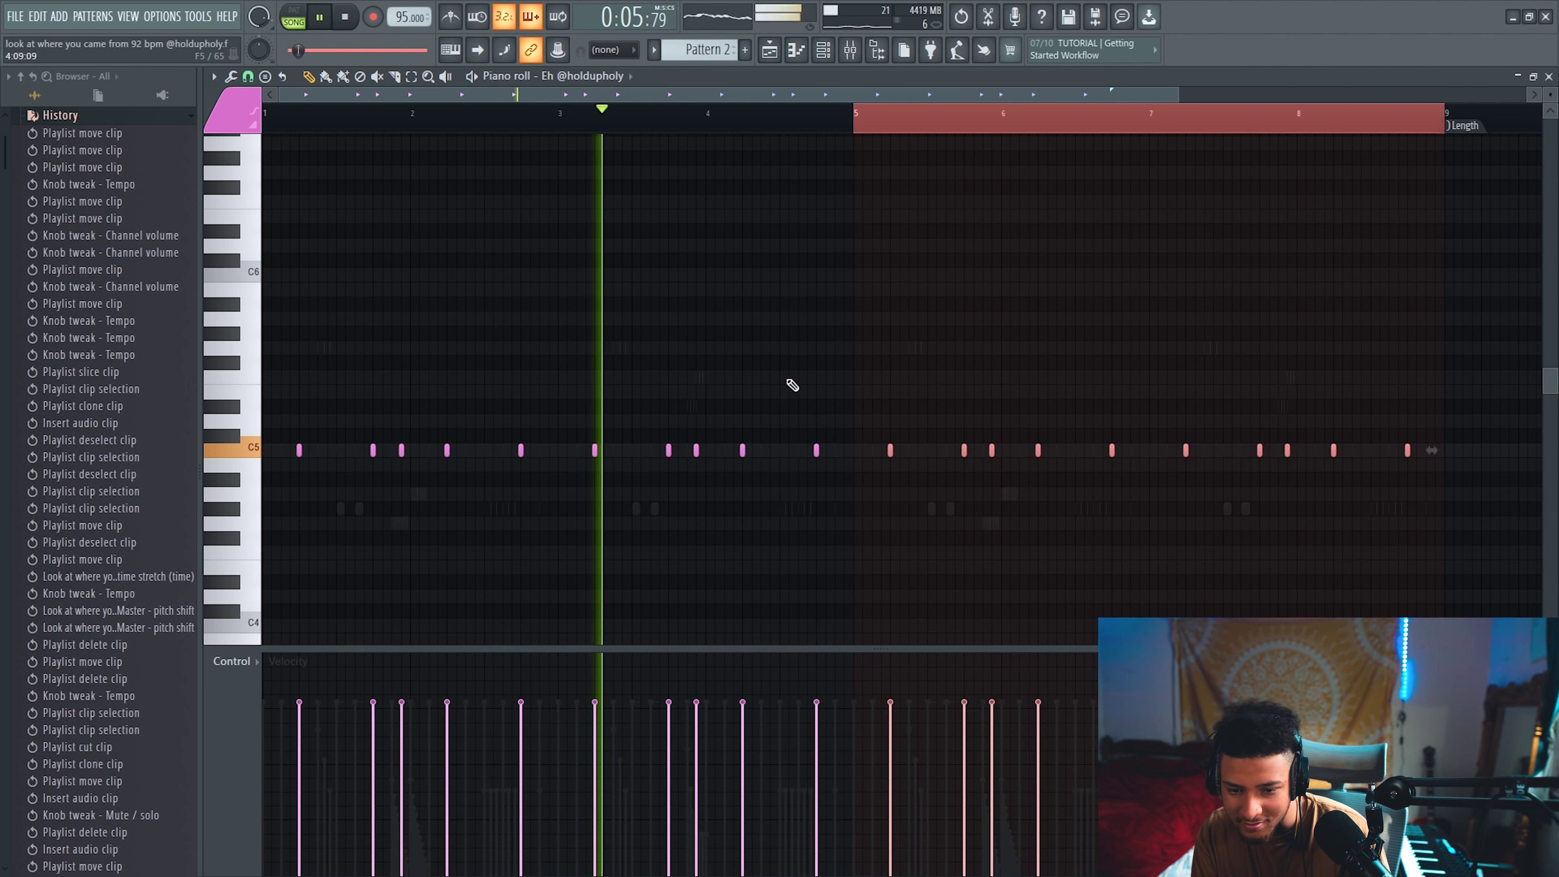
pyautogui.scroll(-1, 853, 418)
pyautogui.hotkey('ctrl', 'd')
pyautogui.press('F7')
# Step: Browse the sample packs library down to the Holy kit folders
pyautogui.click(134, 116)
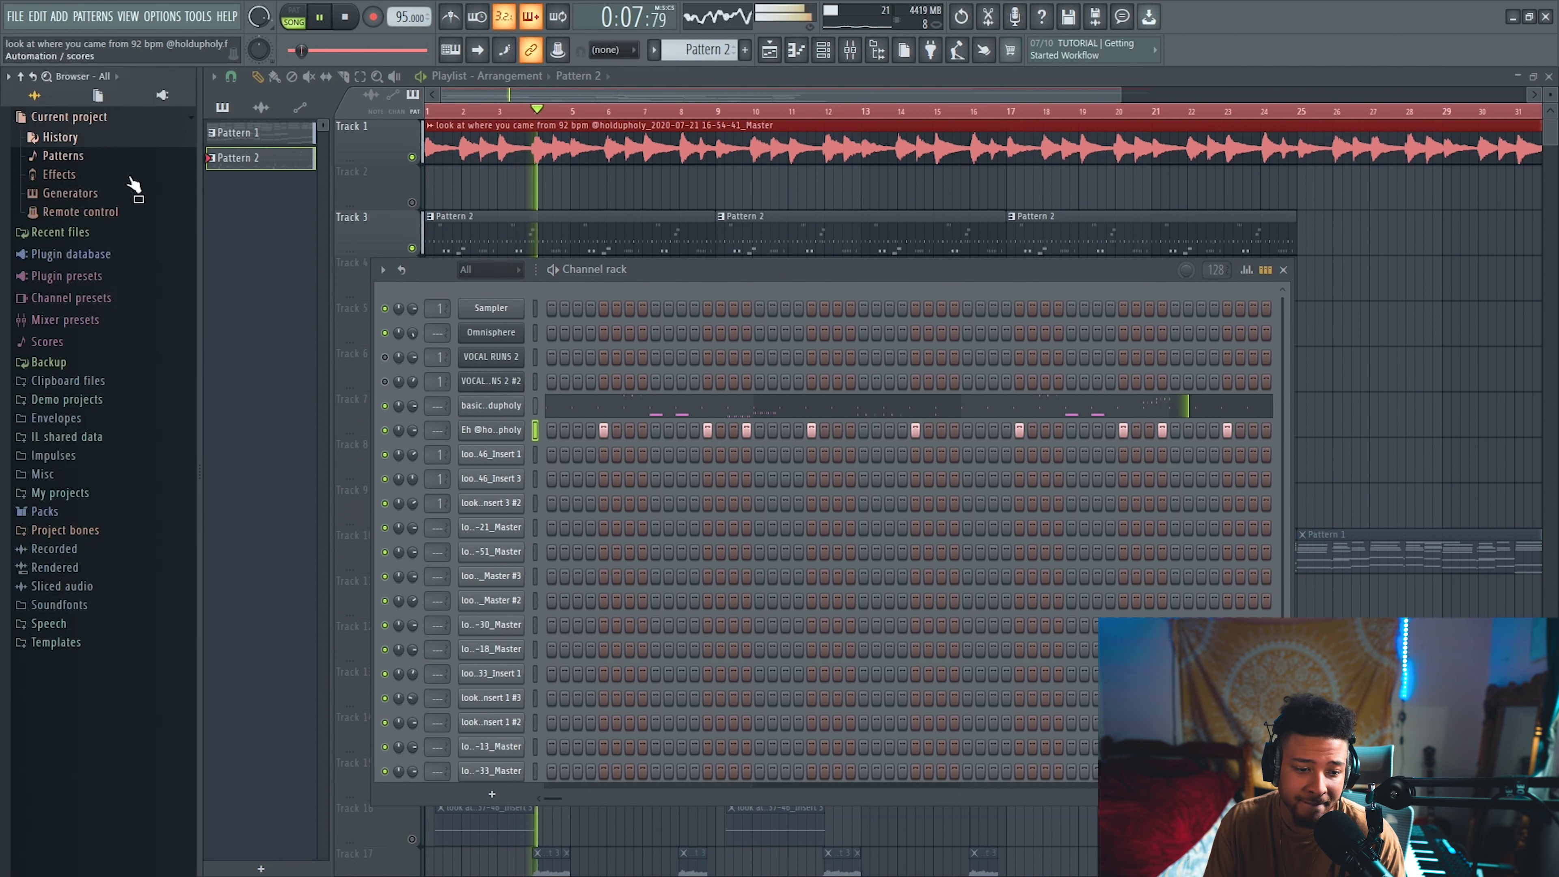
pyautogui.click(61, 511)
pyautogui.scroll(-10, 148, 510)
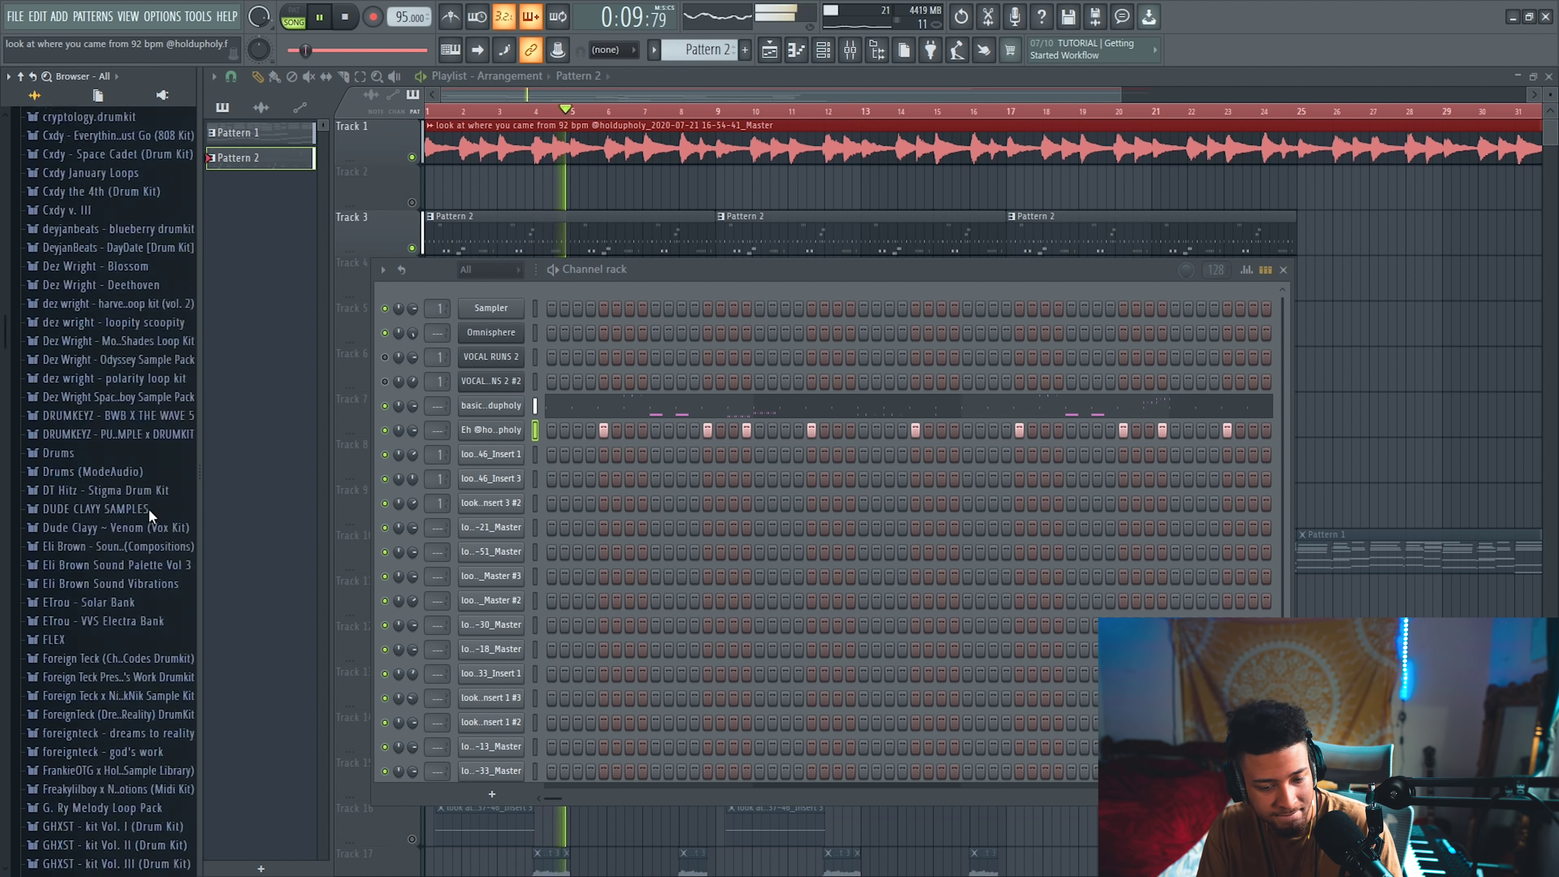
pyautogui.scroll(-5, 149, 513)
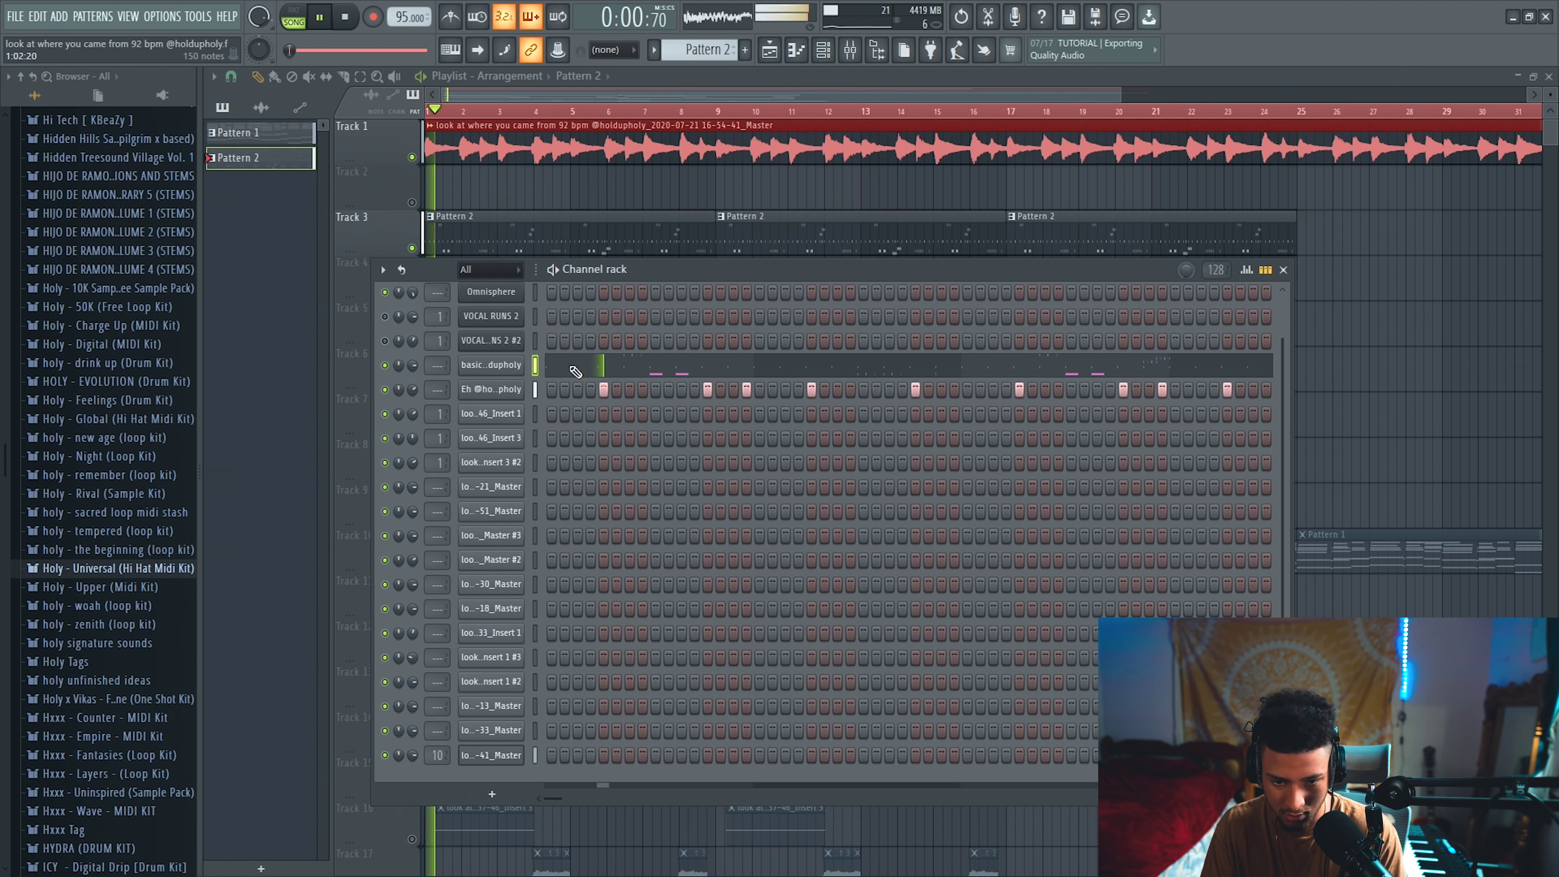
# Step: Review the basic hi-hat channel's note pattern in the piano roll and close it
pyautogui.click(575, 372)
pyautogui.scroll(-2, 125, 341)
pyautogui.press('F7')
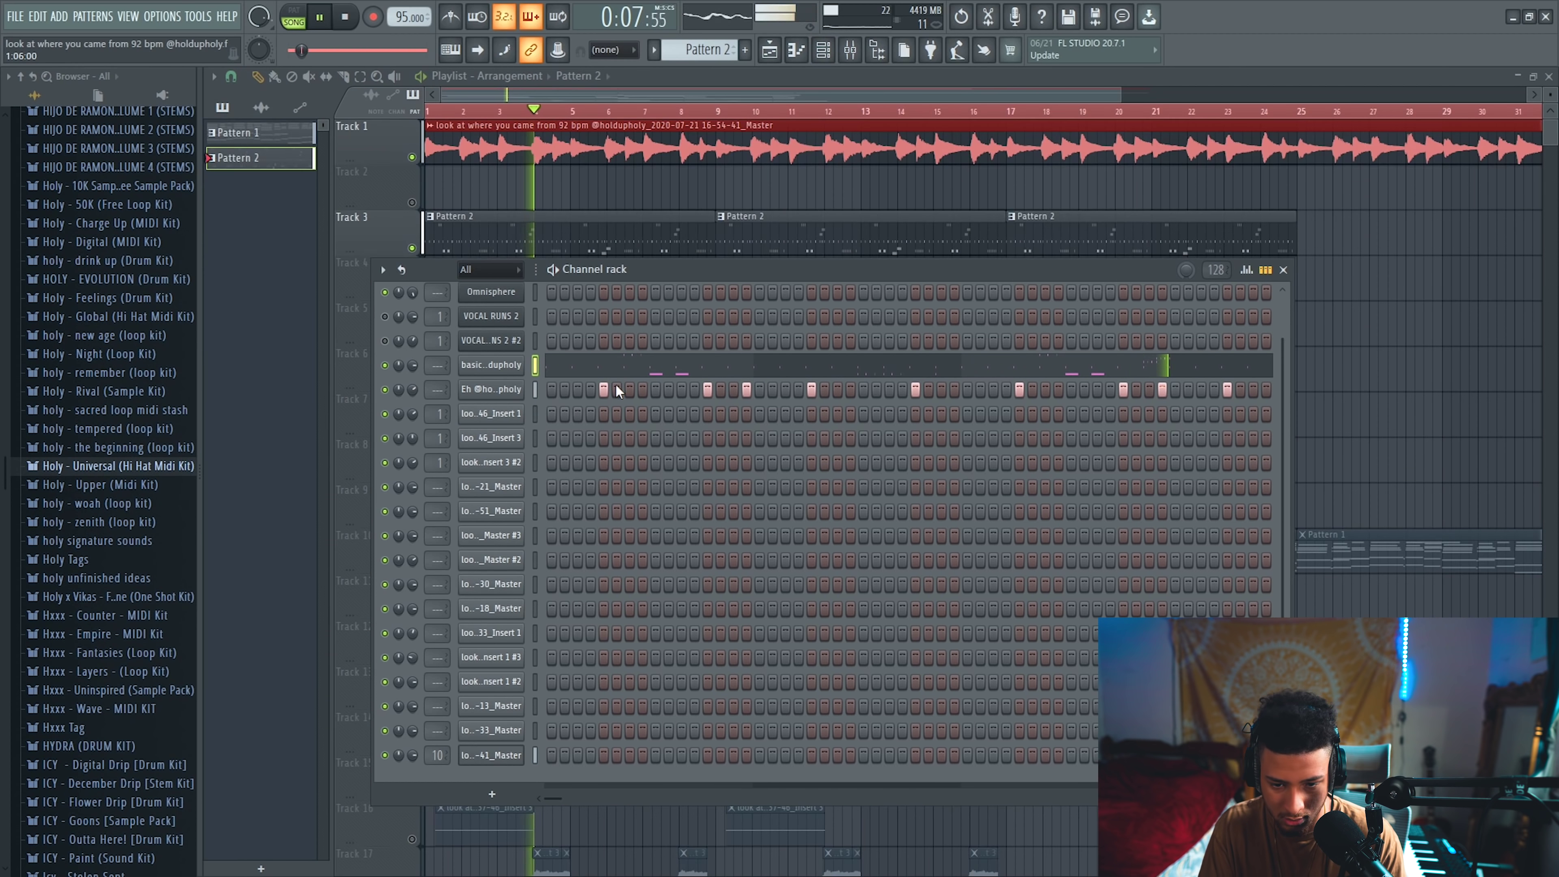
pyautogui.click(613, 364)
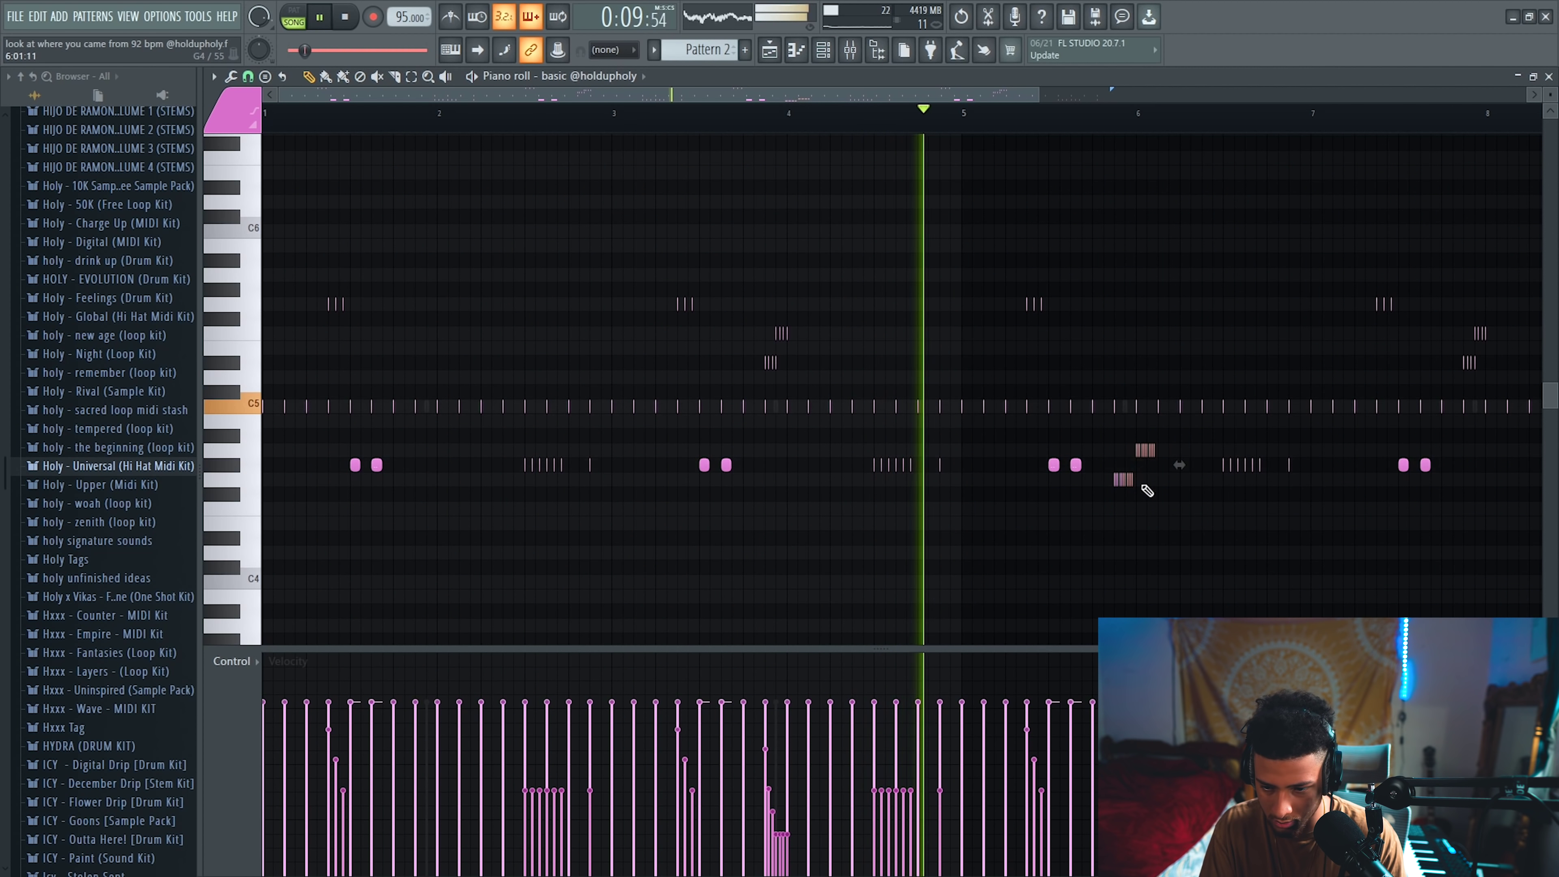
pyautogui.press('F7')
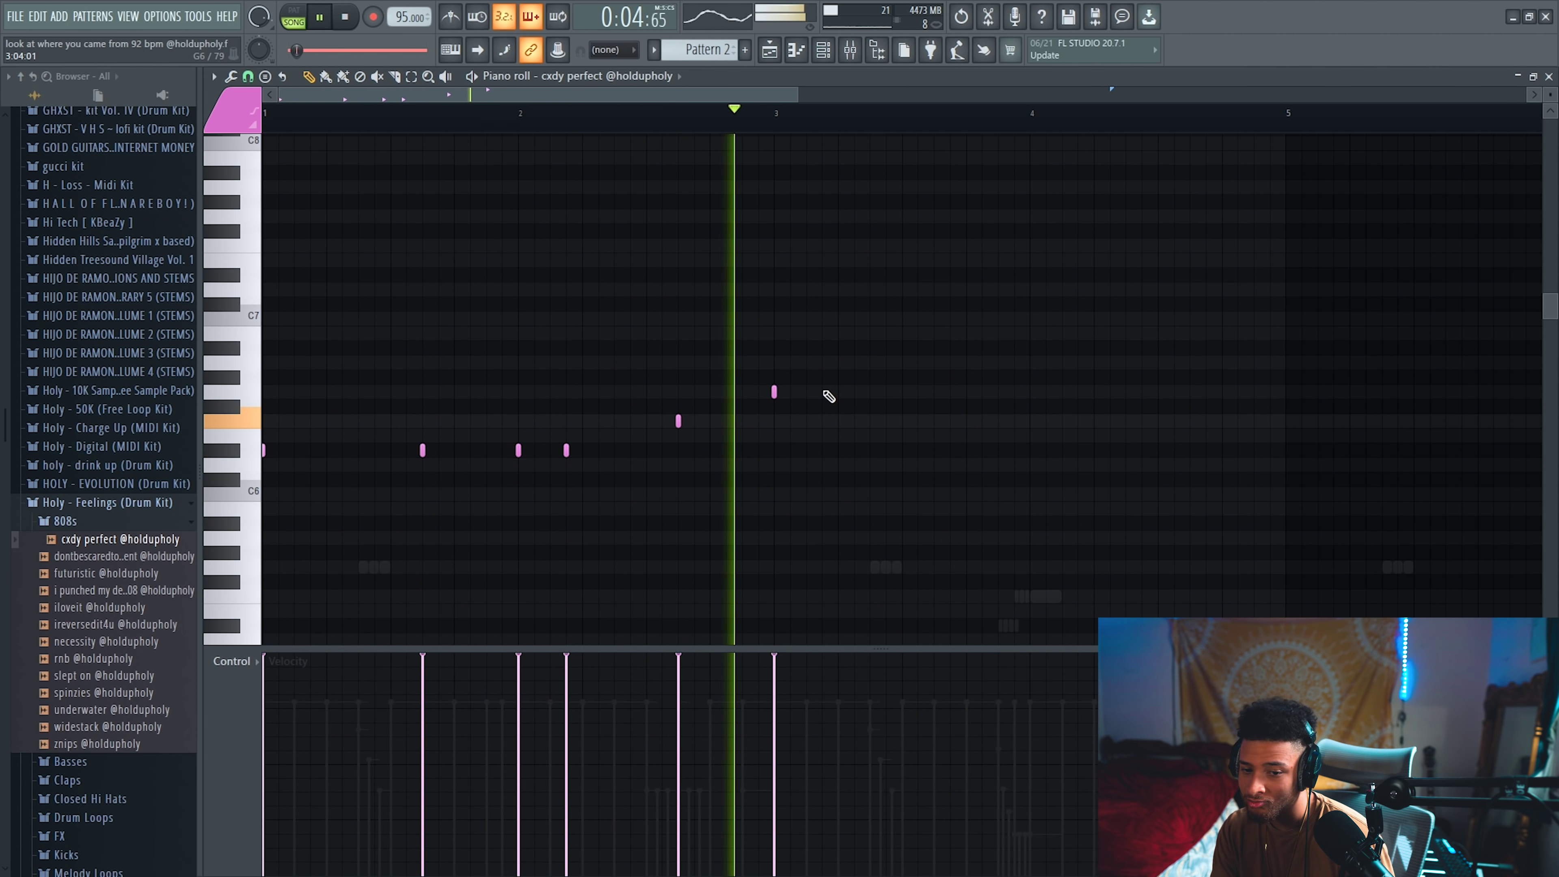
pyautogui.click(931, 393)
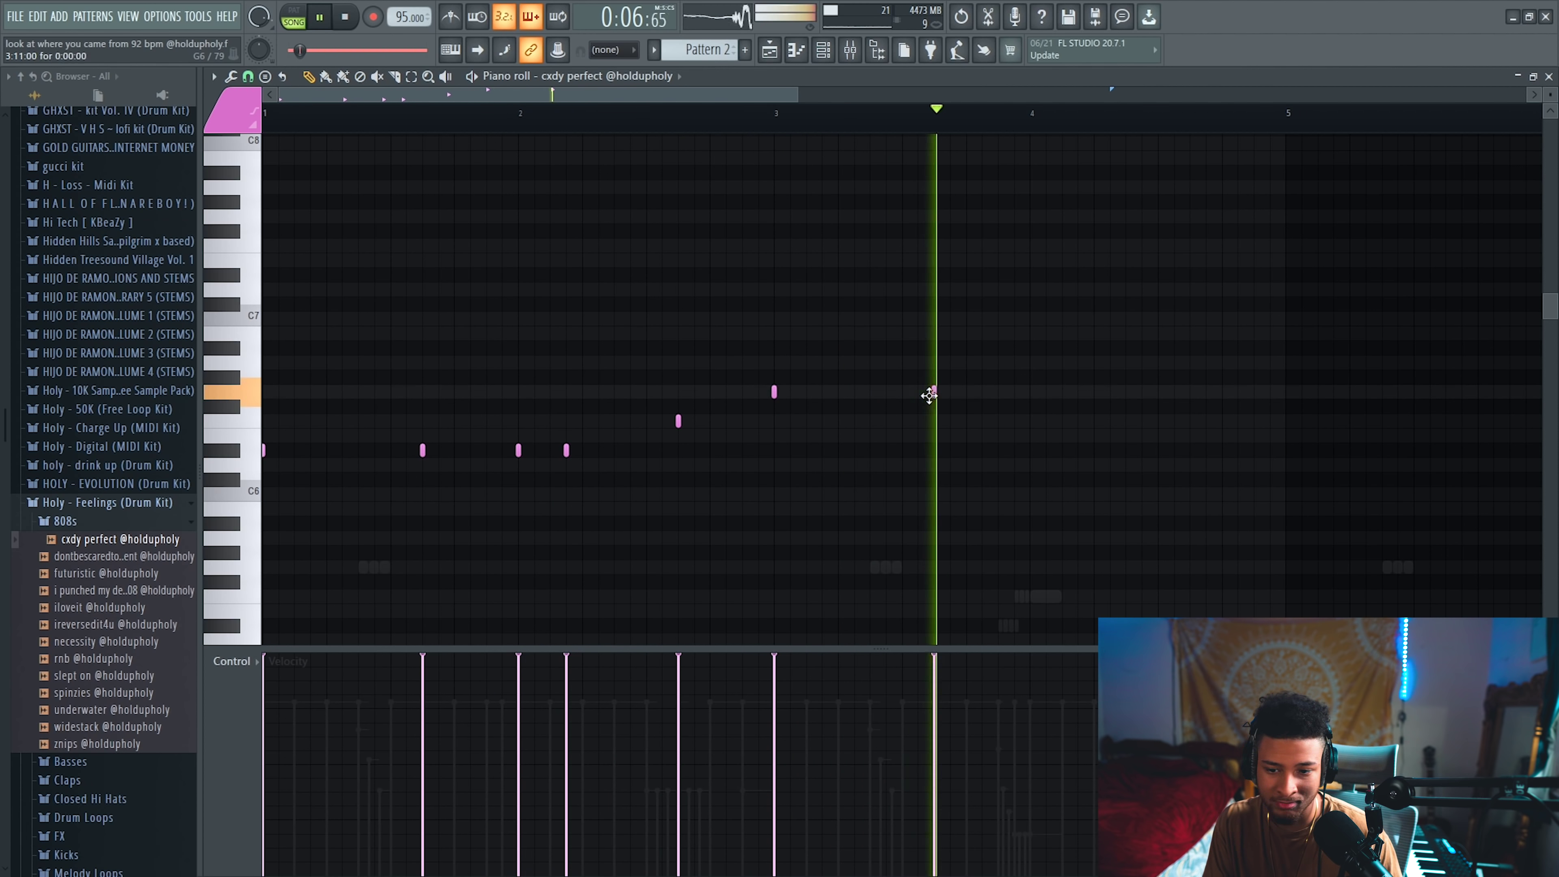
pyautogui.click(997, 392)
pyautogui.press('space')
pyautogui.rightClick(1000, 392)
pyautogui.press('space')
# Step: Play back the cxdy perfect 808 line and transpose its notes down one octave
pyautogui.press('space')
pyautogui.rightClick(933, 392)
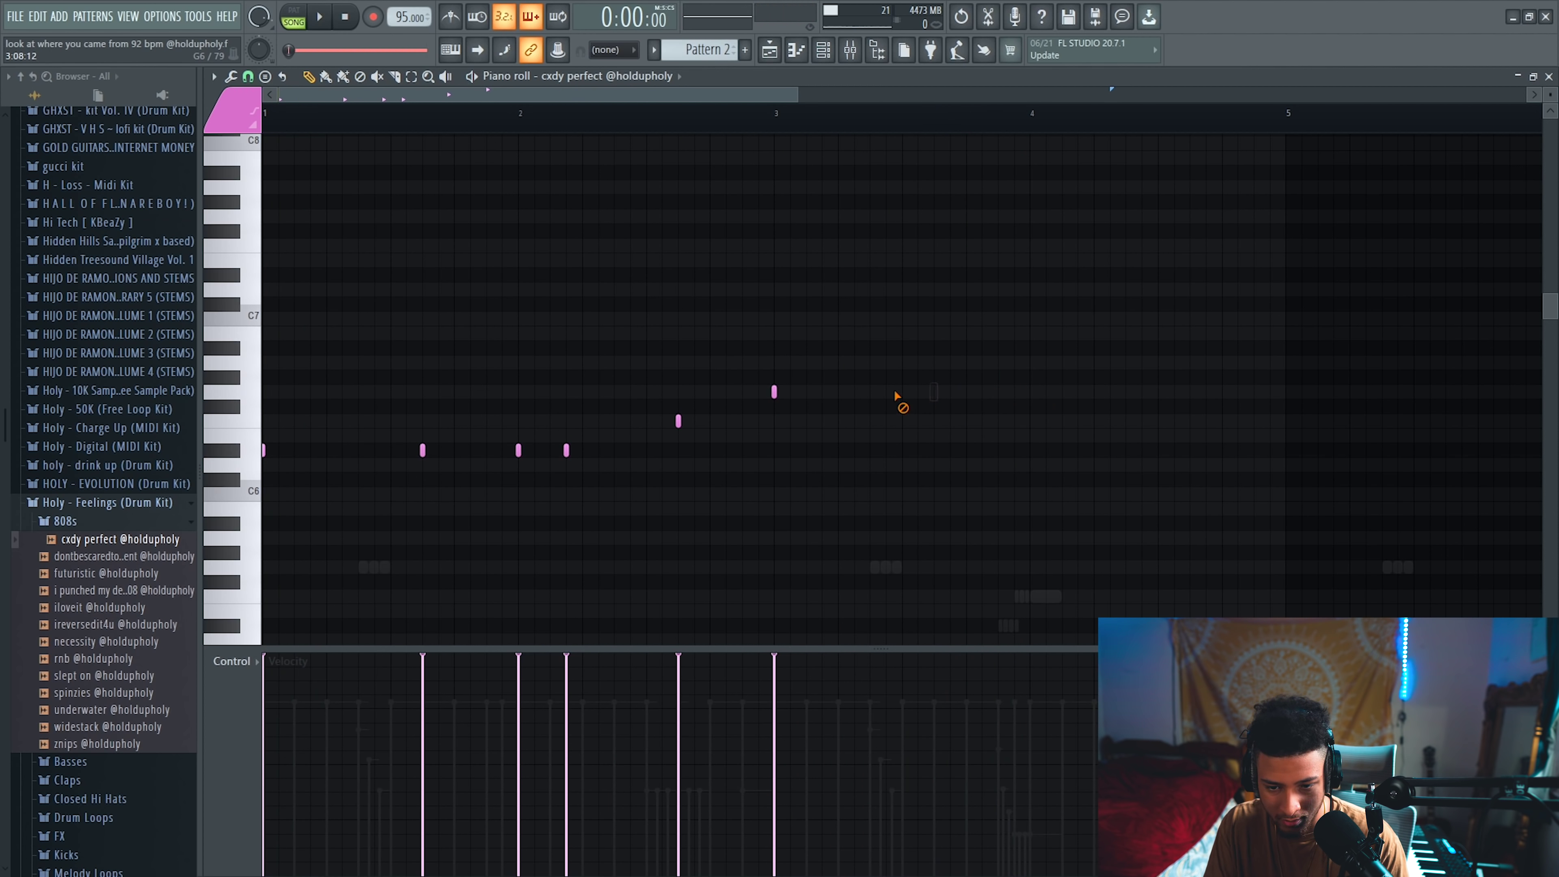
pyautogui.press('space')
pyautogui.hotkey('ctrl', 'Down')
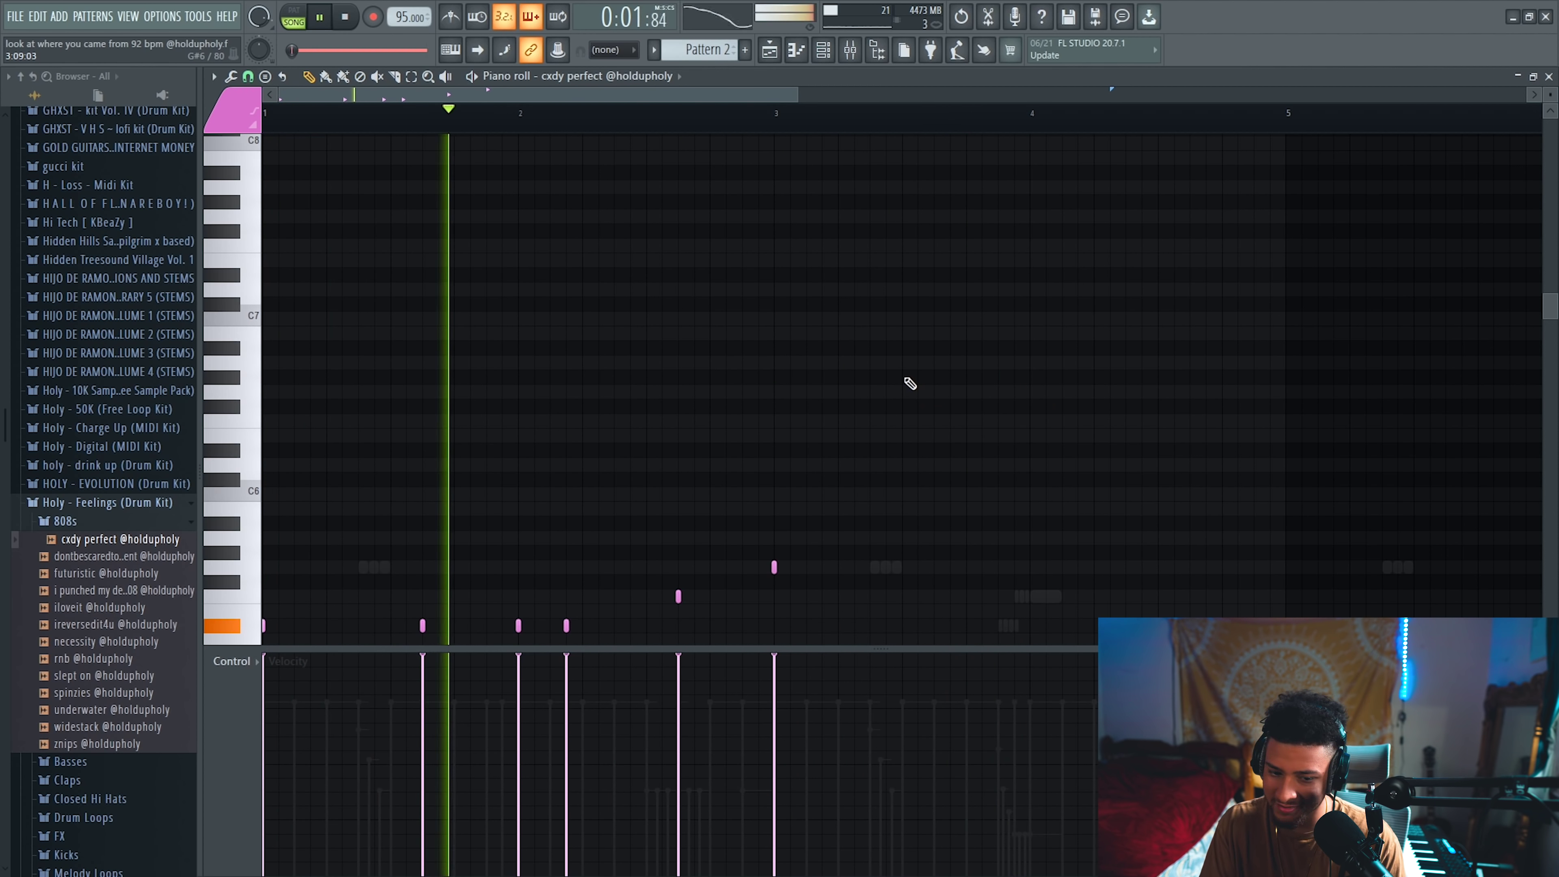
pyautogui.scroll(-5, 910, 383)
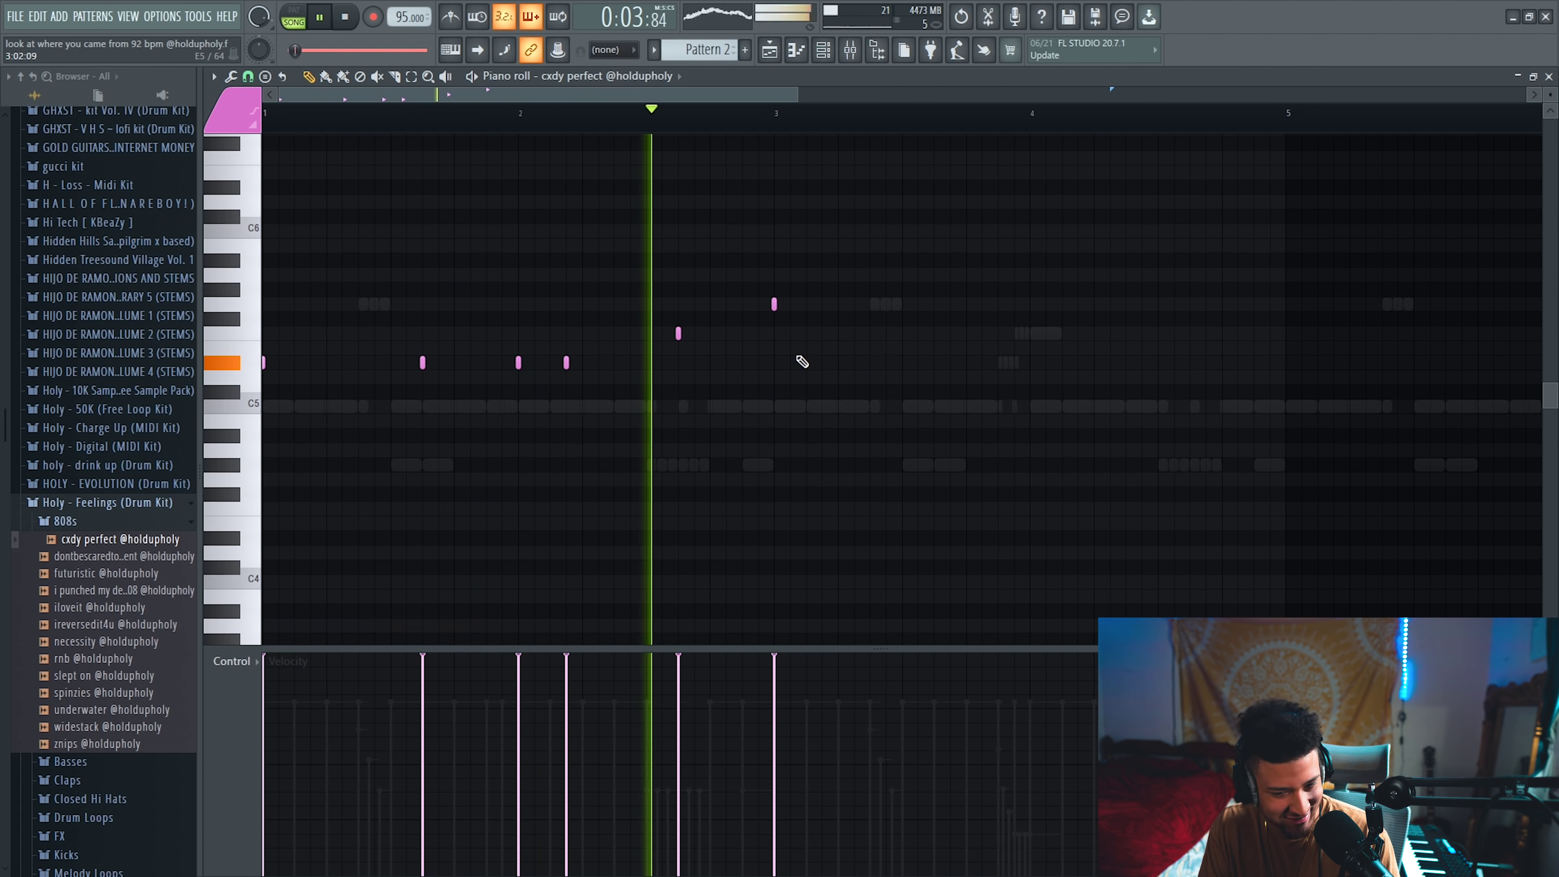
# Step: Extend the 808 line through bars 3 and 4 with four more G5 notes and a closing F#5 note
pyautogui.moveTo(611, 344); pyautogui.dragTo(964, 317)
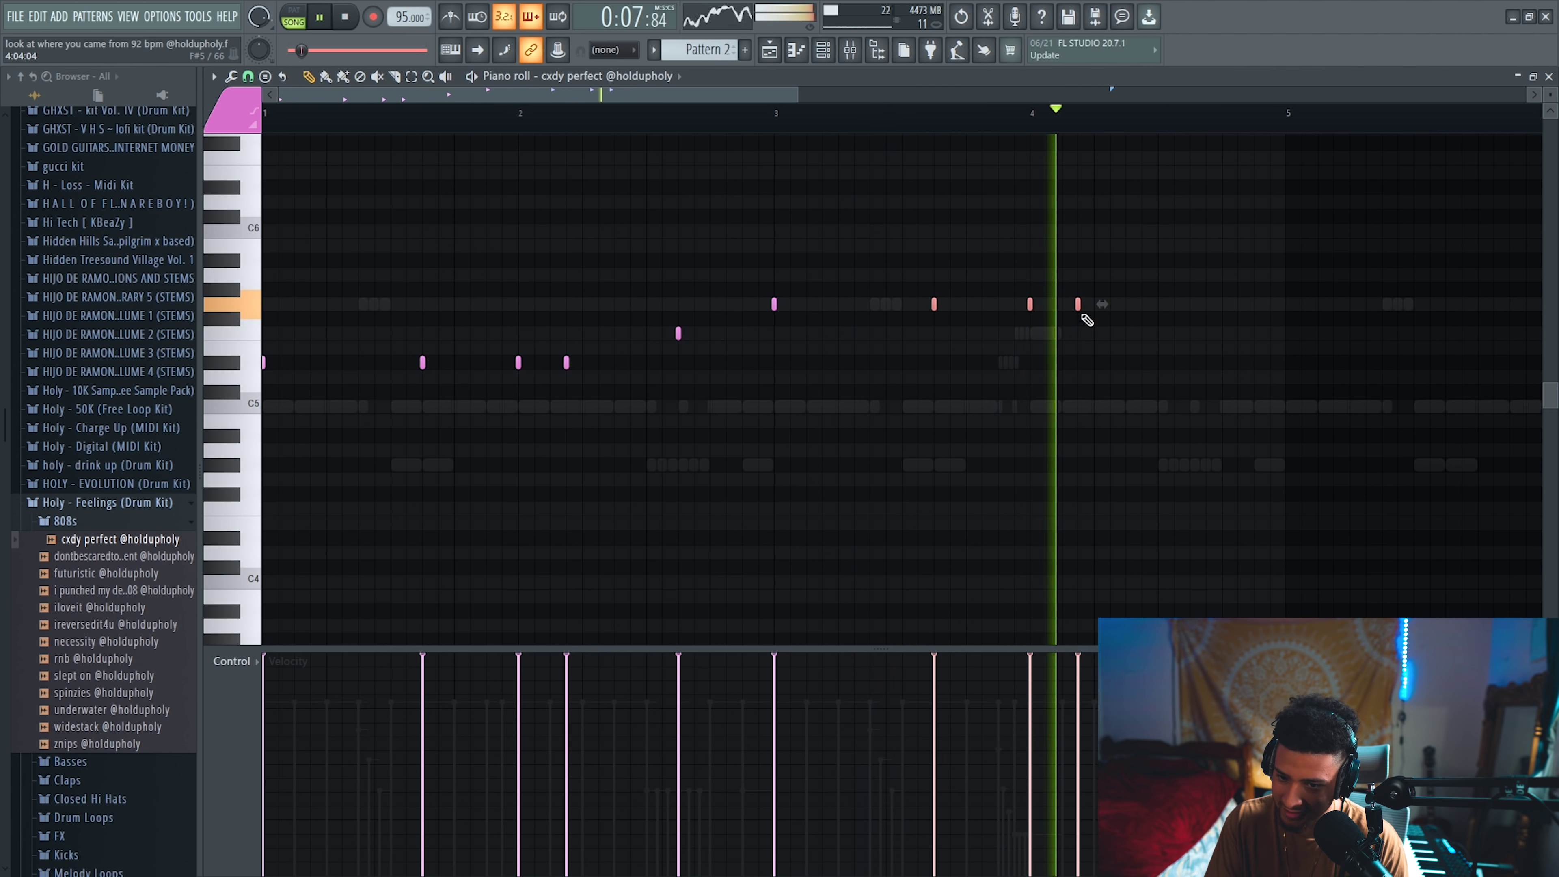
pyautogui.click(1126, 304)
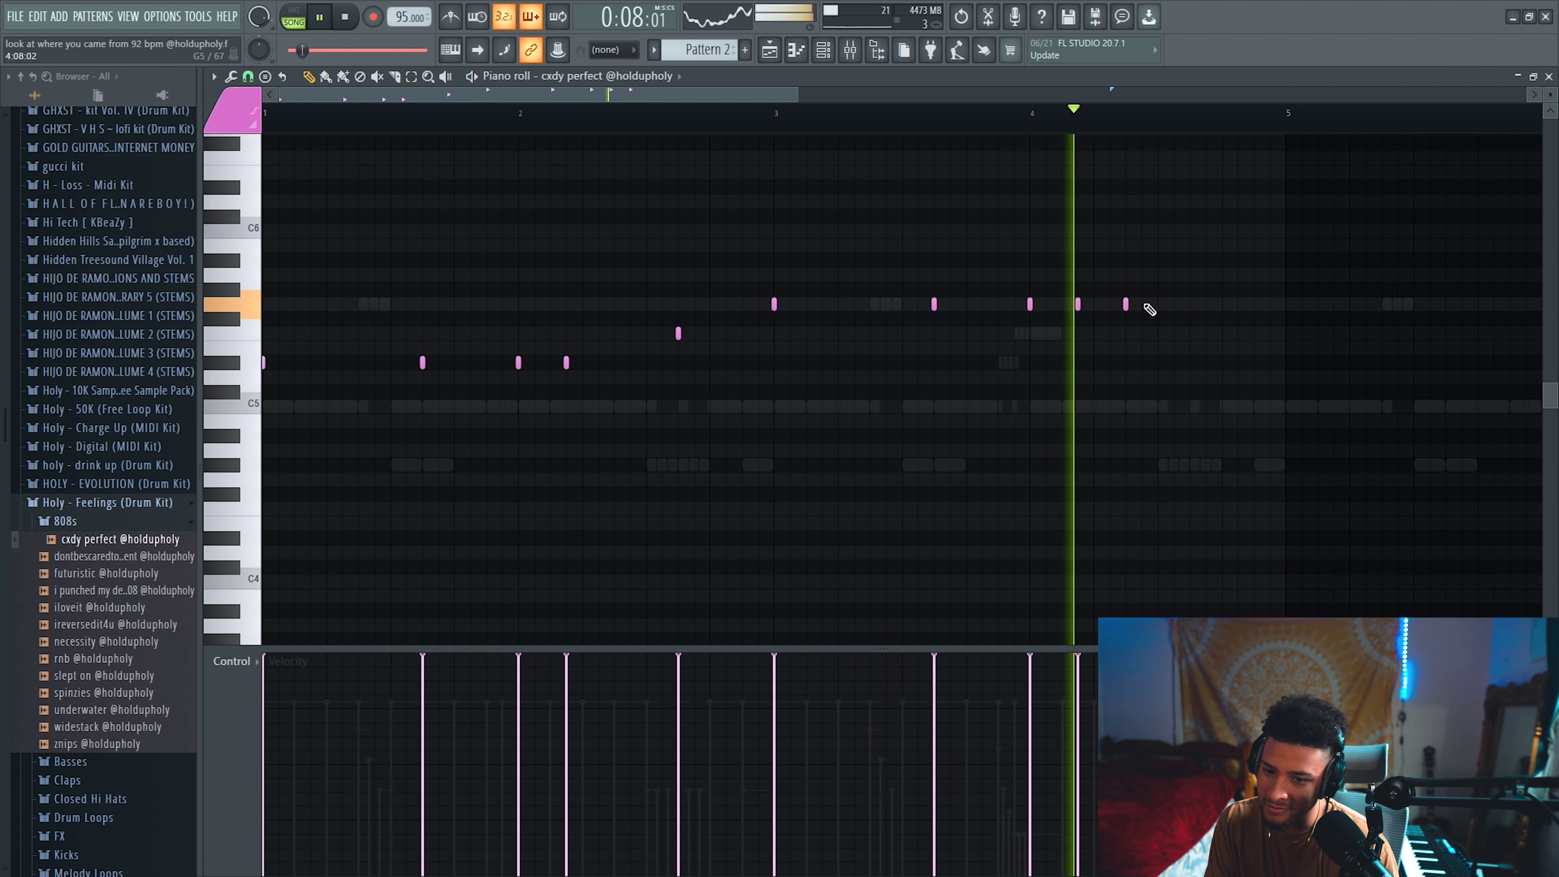
pyautogui.click(1190, 319)
pyautogui.press('space')
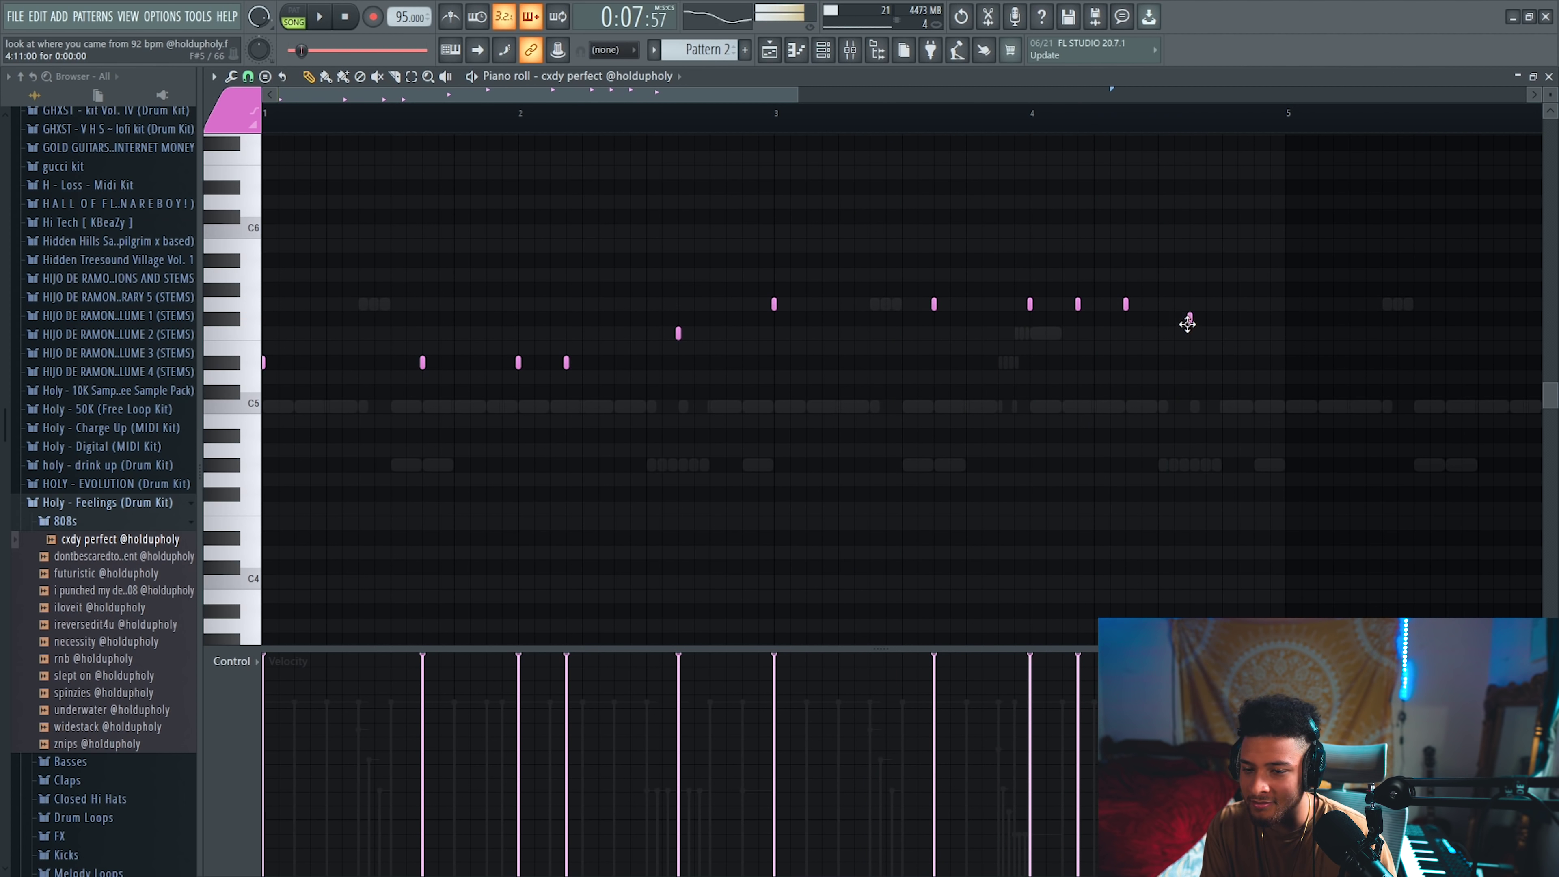
pyautogui.press('space')
# Step: Duplicate the whole four-bar 808 phrase into bars 5 to 8 and clear the note selection
pyautogui.hotkey('ctrl', 'a')
pyautogui.hotkey('ctrl', 'b')
pyautogui.hotkey('ctrl', 'd')
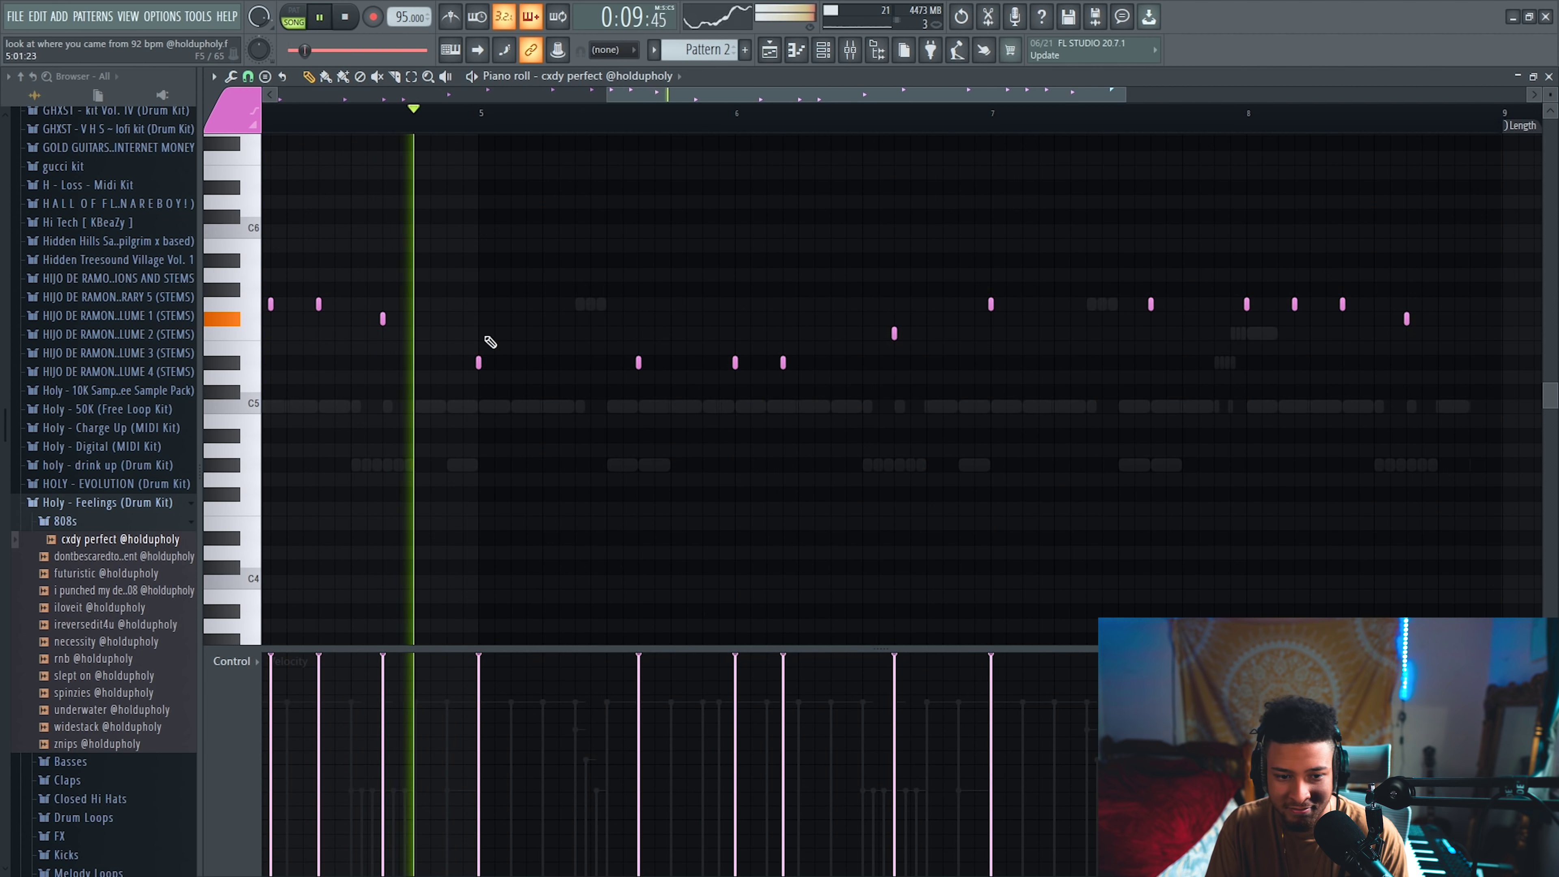
pyautogui.scroll(-2, 583, 347)
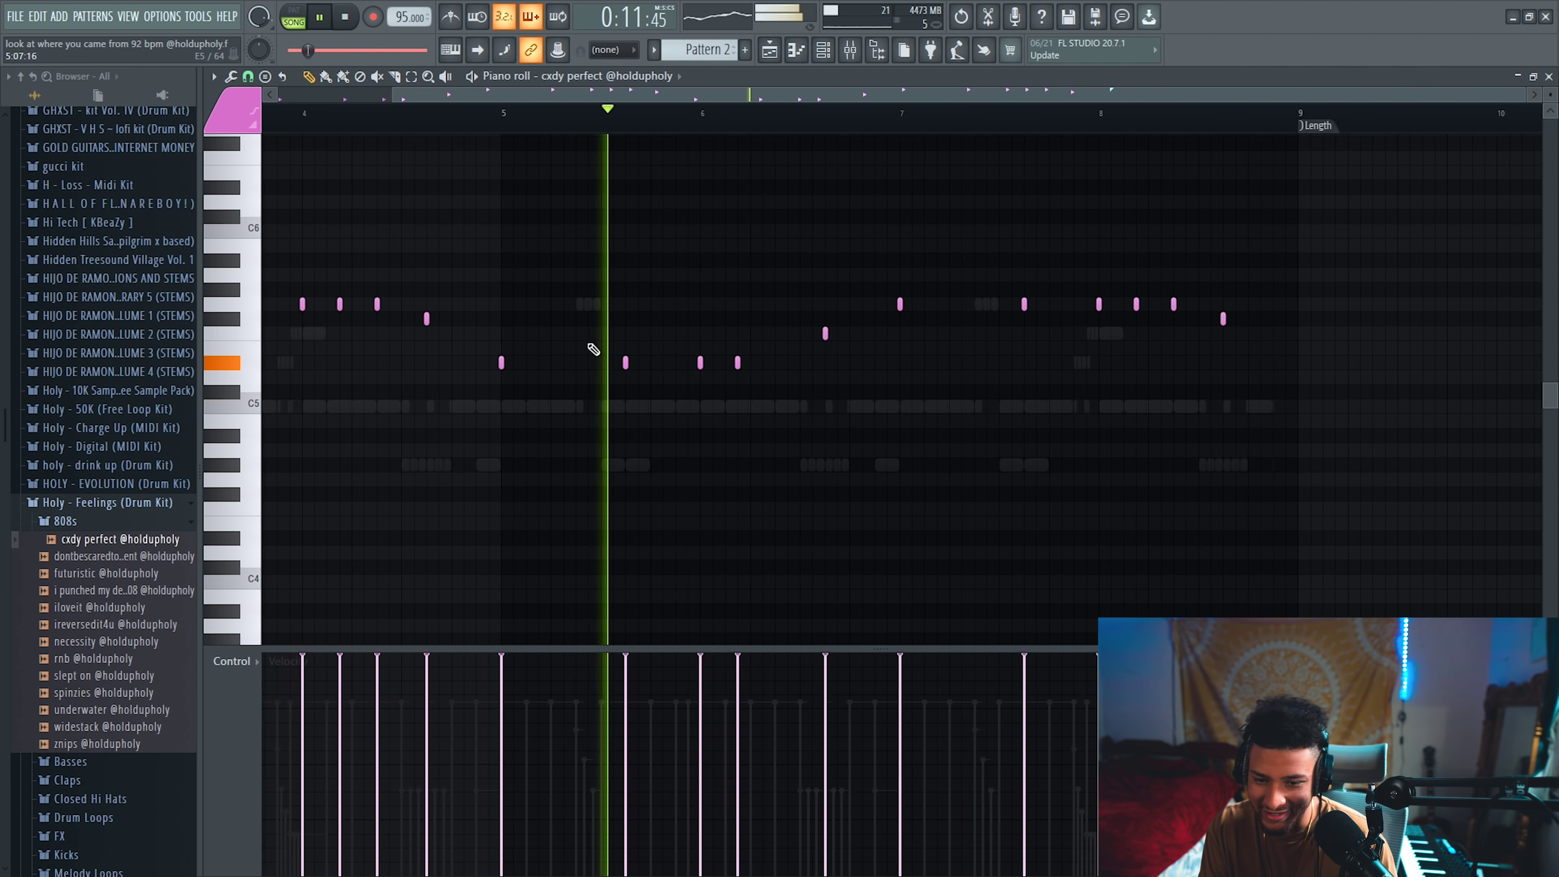
pyautogui.scroll(-2, 593, 350)
pyautogui.press('F9')
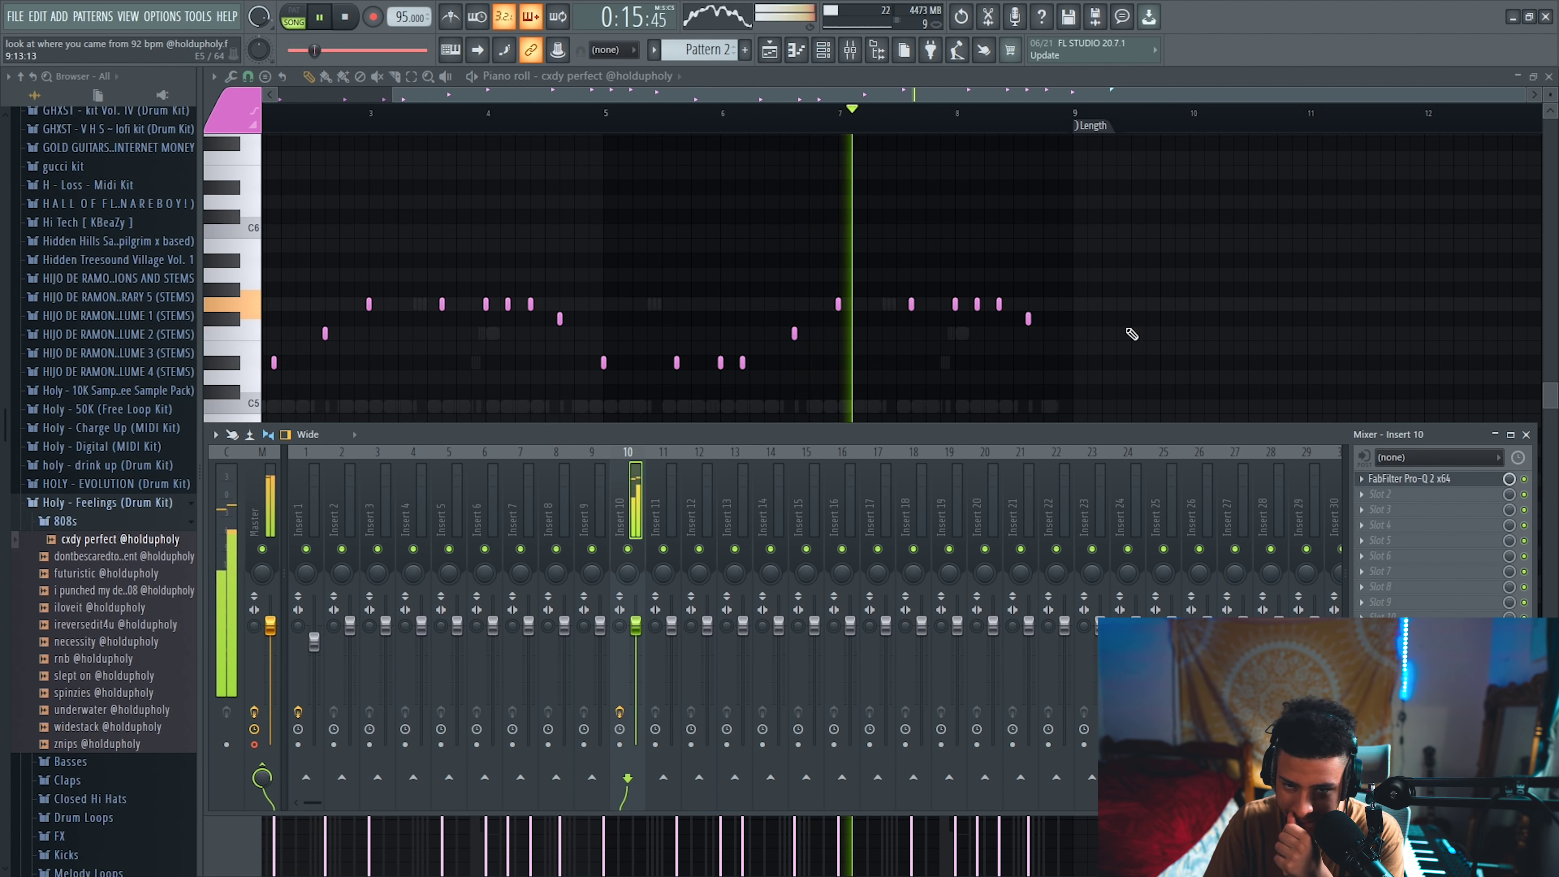
pyautogui.press('F9')
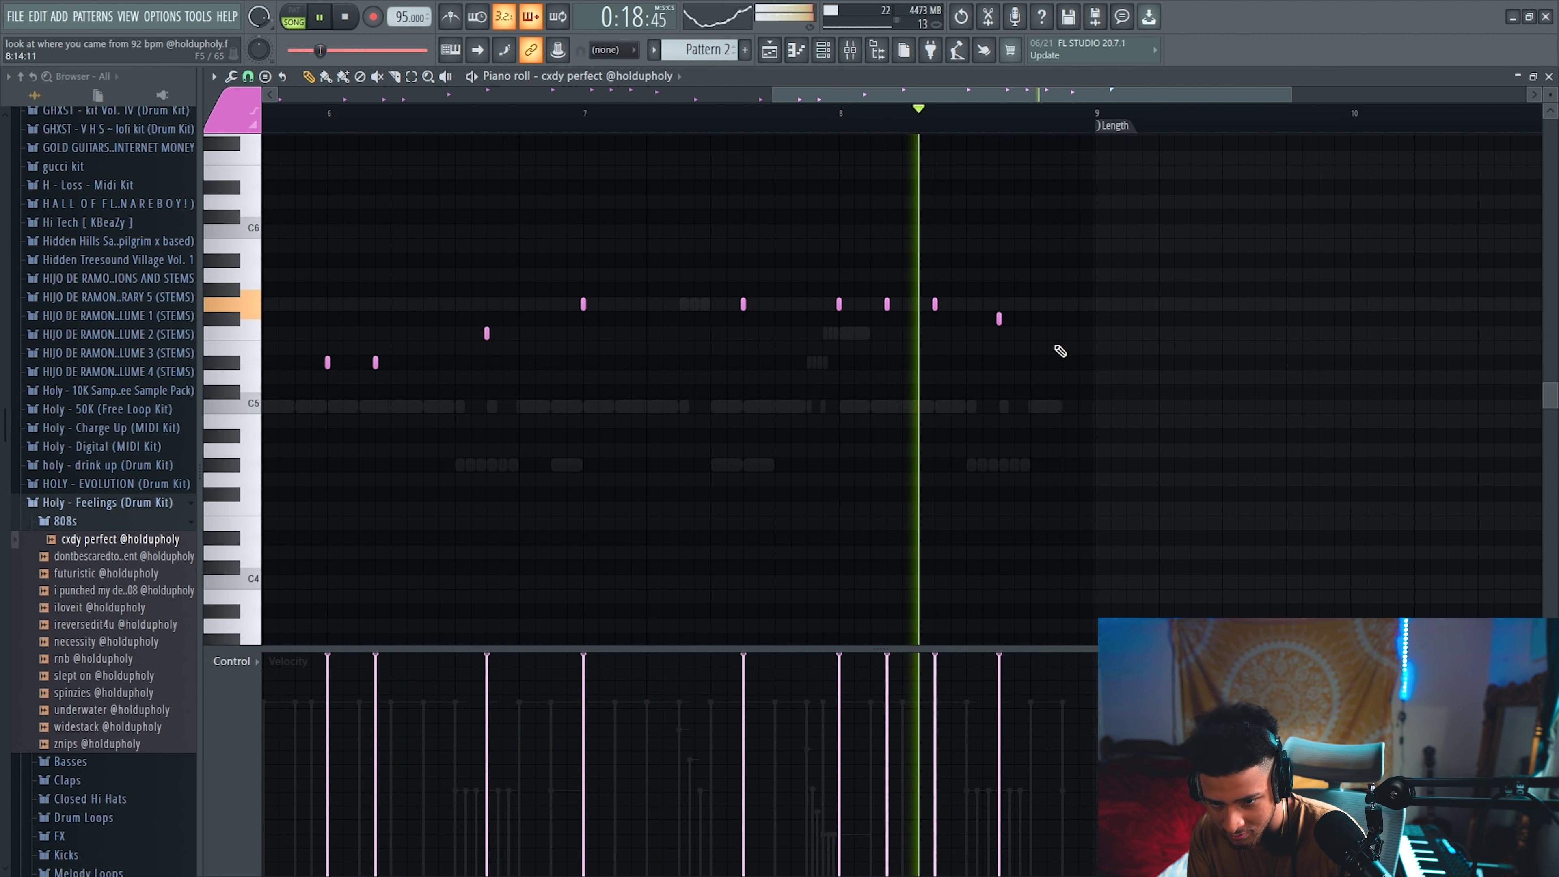
# Step: Raise the last two 808 notes in bar 8 to A#5 and play them back
pyautogui.scroll(3, 1025, 332)
pyautogui.press('space')
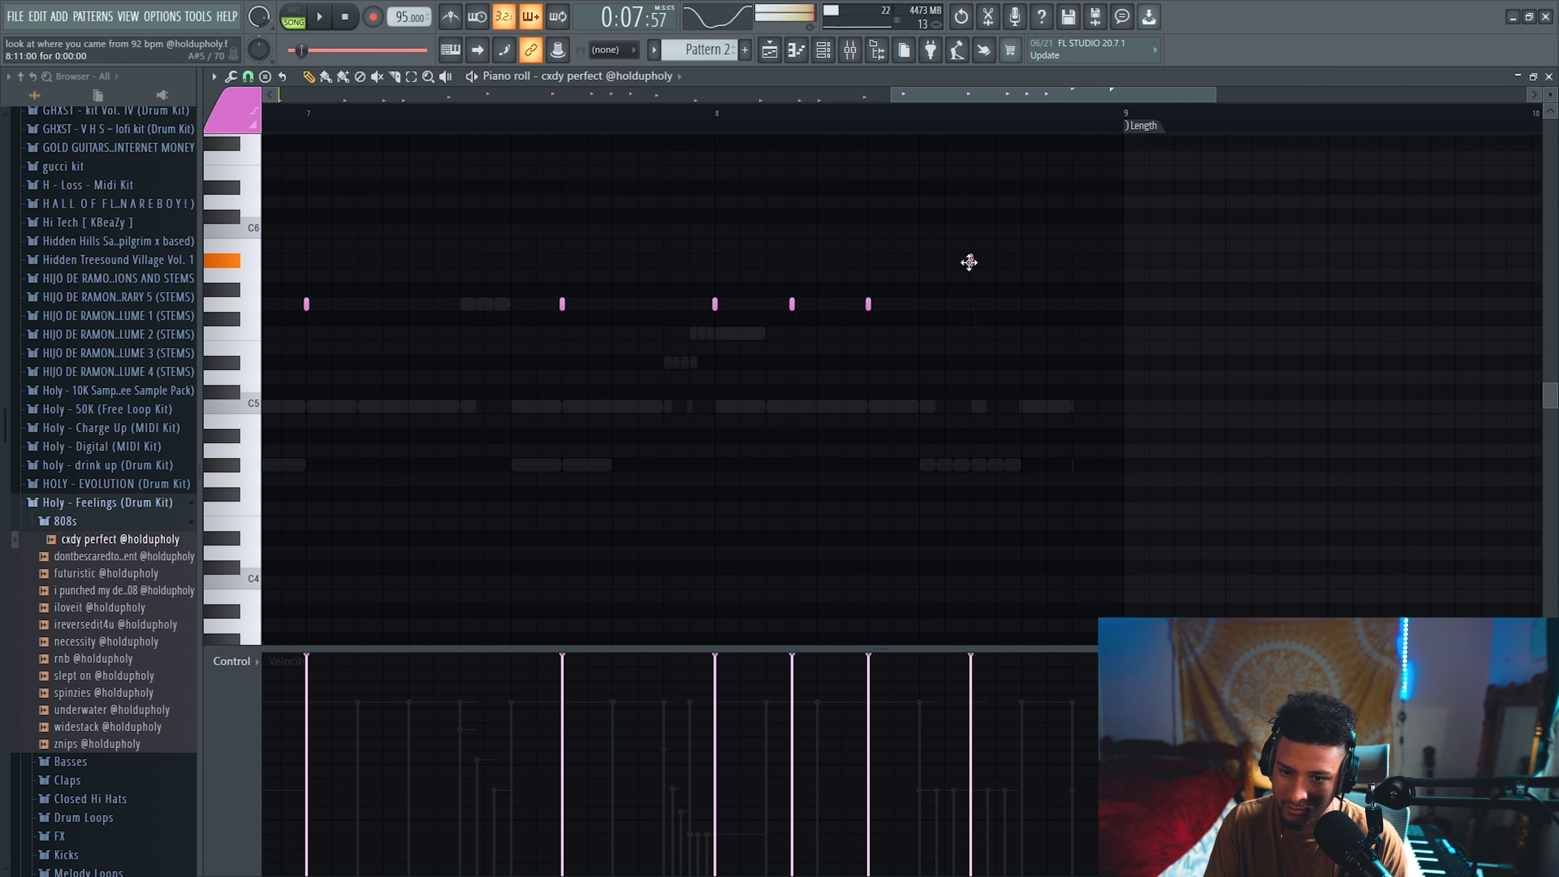
pyautogui.moveTo(970, 262); pyautogui.dragTo(967, 266)
pyautogui.moveTo(870, 301); pyautogui.dragTo(877, 255)
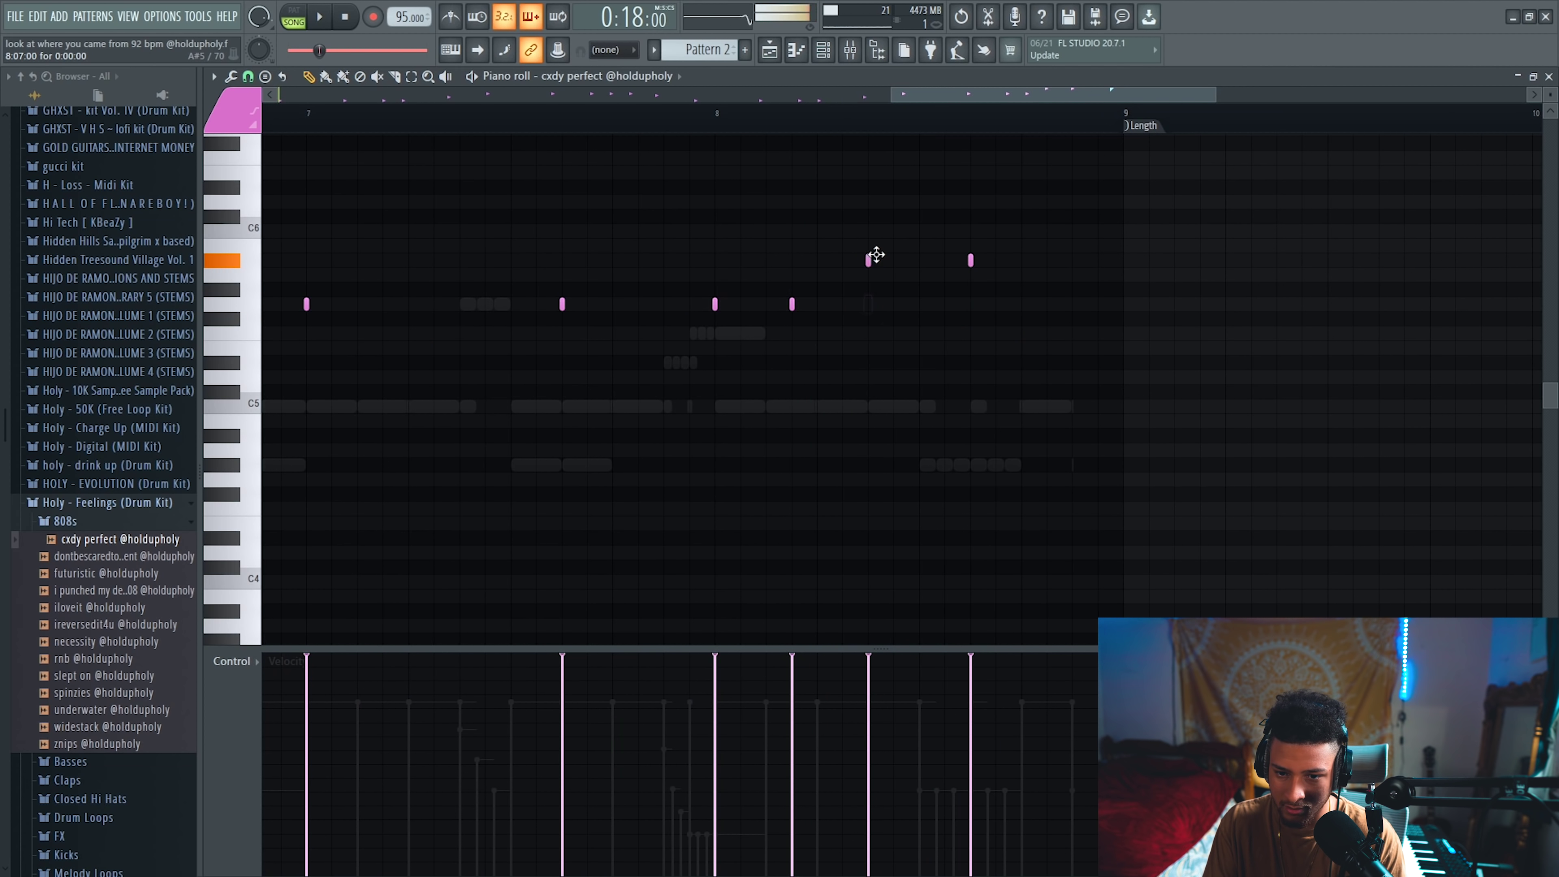
pyautogui.press('space')
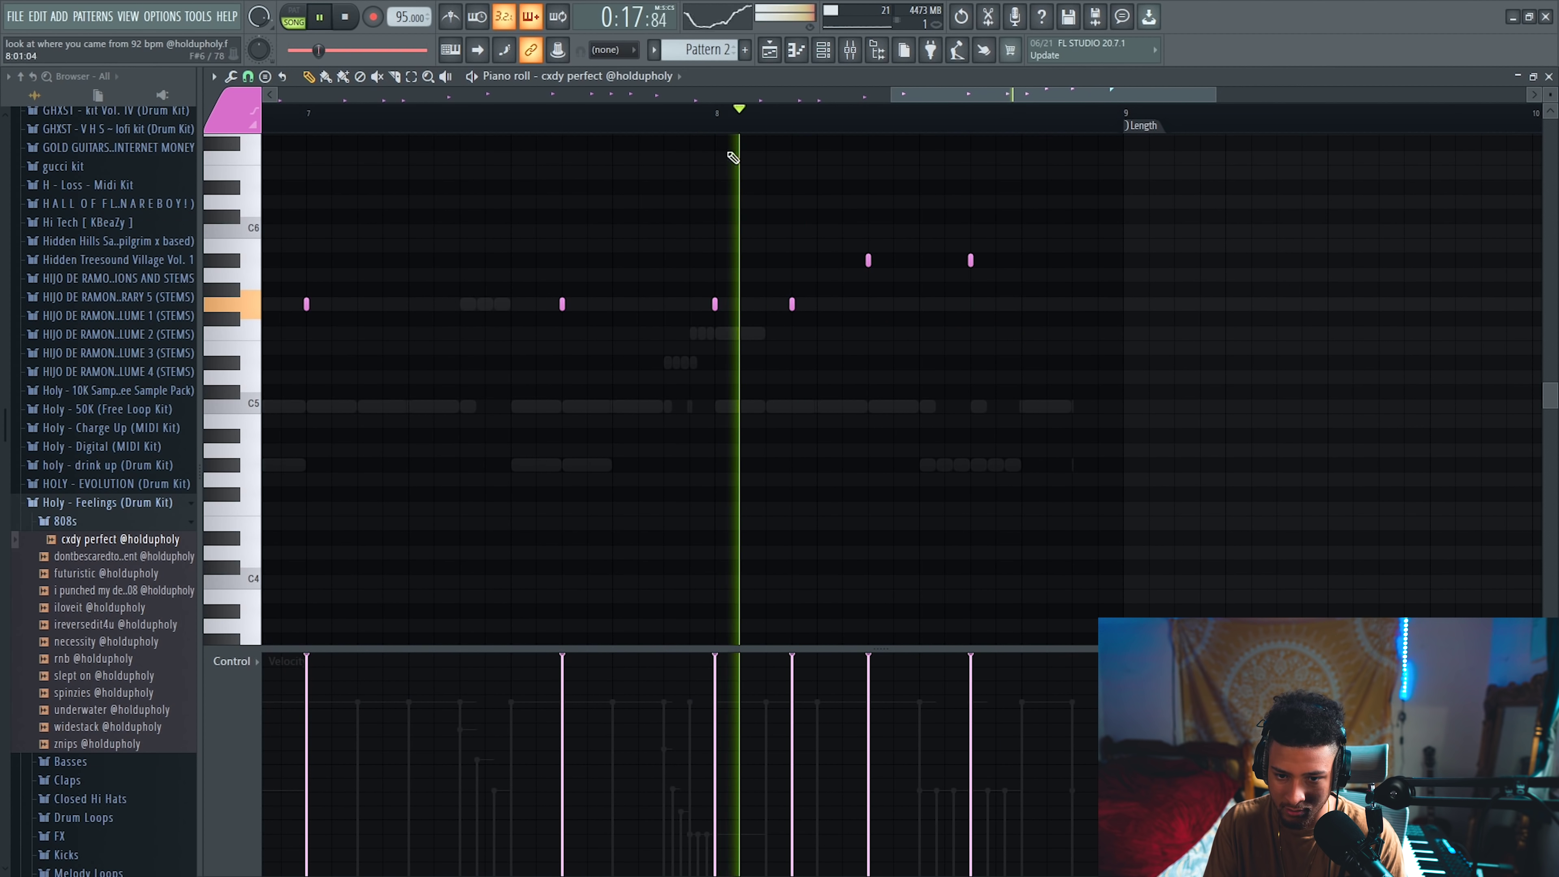
# Step: Delete the final 808 note in bar 8 and lower the one before it to A5
pyautogui.rightClick(970, 262)
pyautogui.press('space')
pyautogui.moveTo(868, 261); pyautogui.dragTo(867, 274)
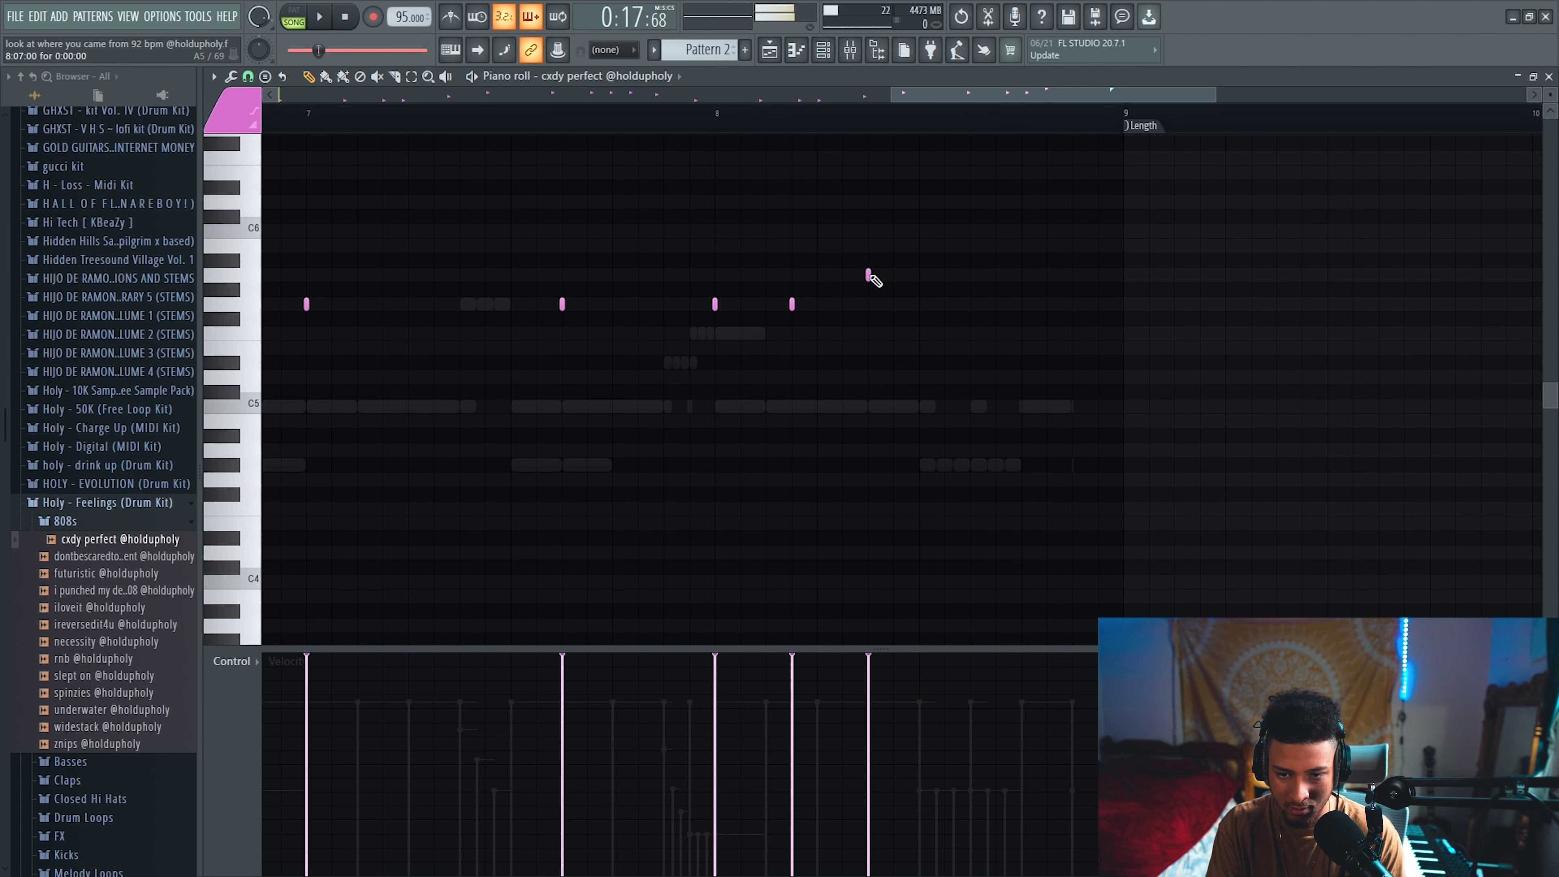
pyautogui.press('space')
# Step: Transpose the 808 line up one octave and add closing A#6 notes from the end of bar 8 to bar 9
pyautogui.hotkey('ctrl', 'Up')
pyautogui.scroll(2, 878, 282)
pyautogui.press('space')
pyautogui.click(970, 170)
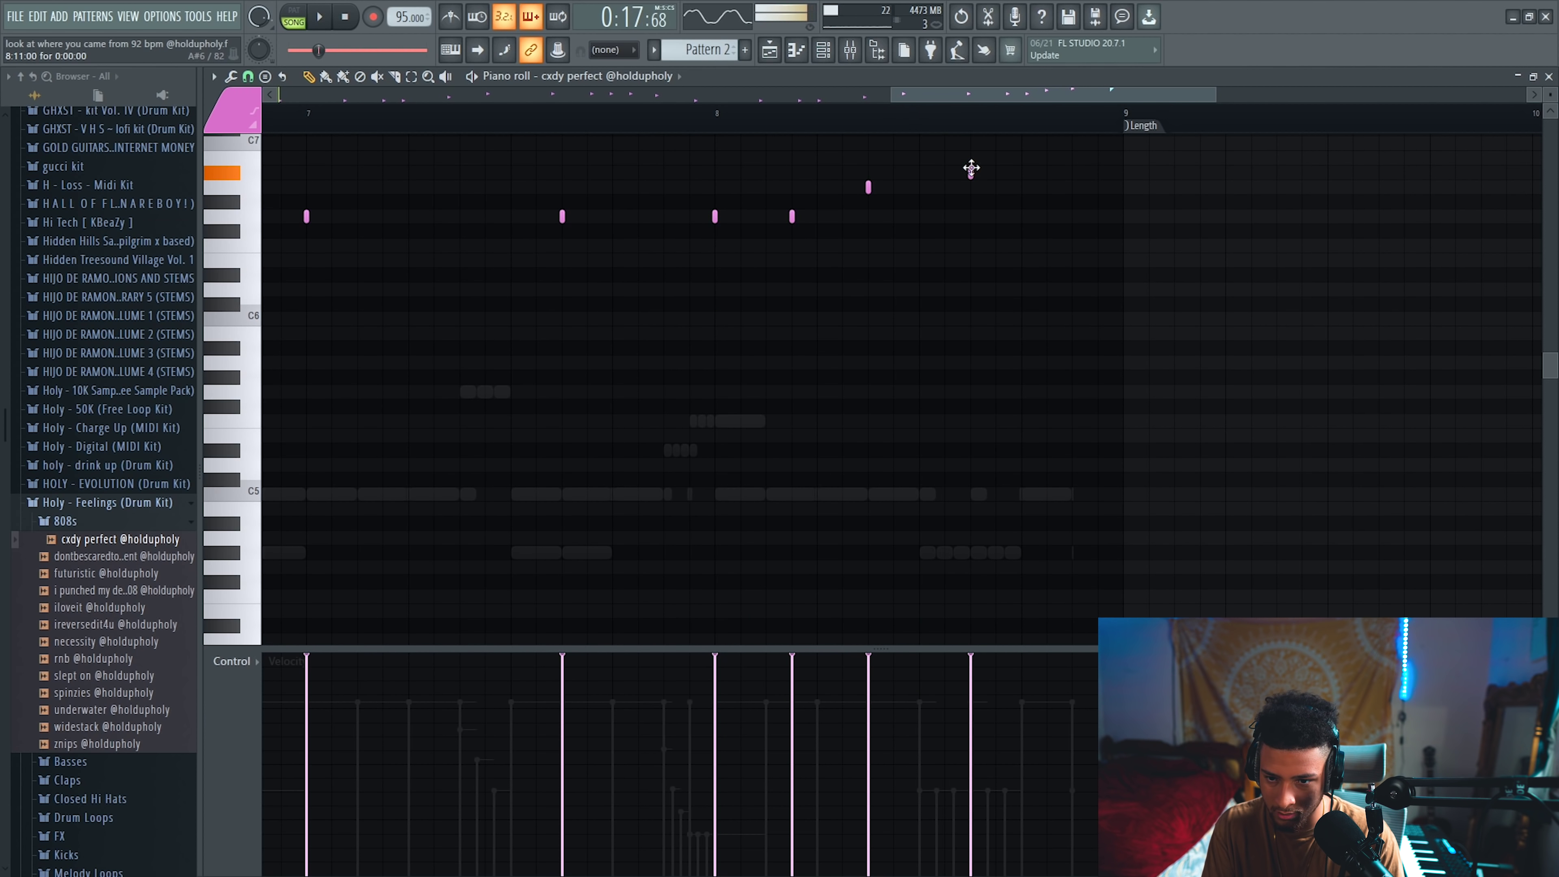
pyautogui.press('space')
pyautogui.scroll(2, 1070, 238)
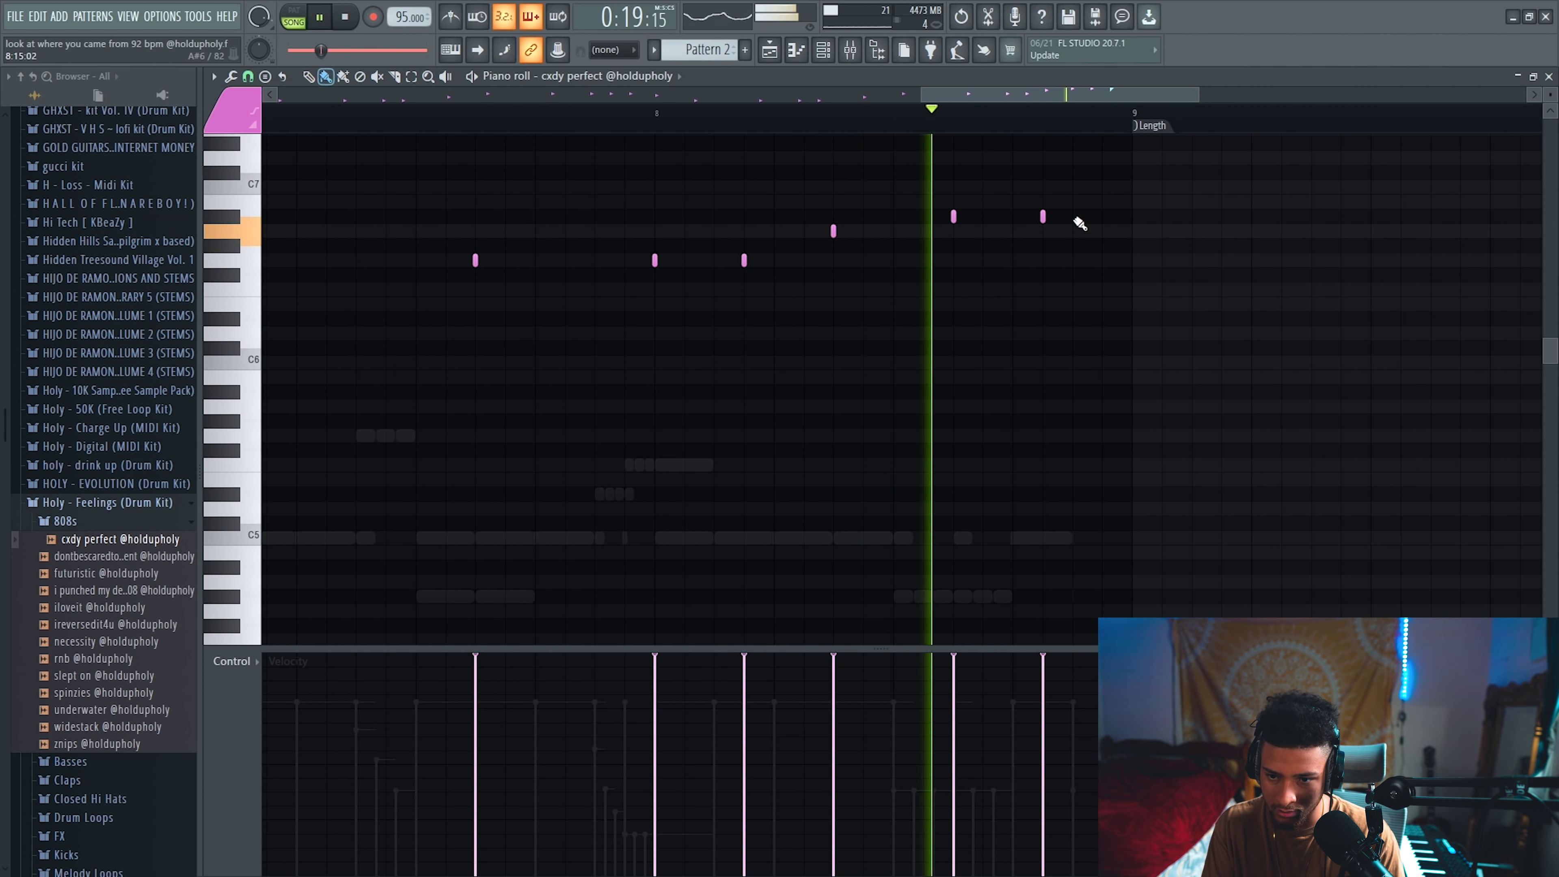
pyautogui.keyDown('shift'); pyautogui.click(1079, 217); pyautogui.keyUp('shift')
pyautogui.scroll(-2, 1103, 224)
pyautogui.click(1136, 215)
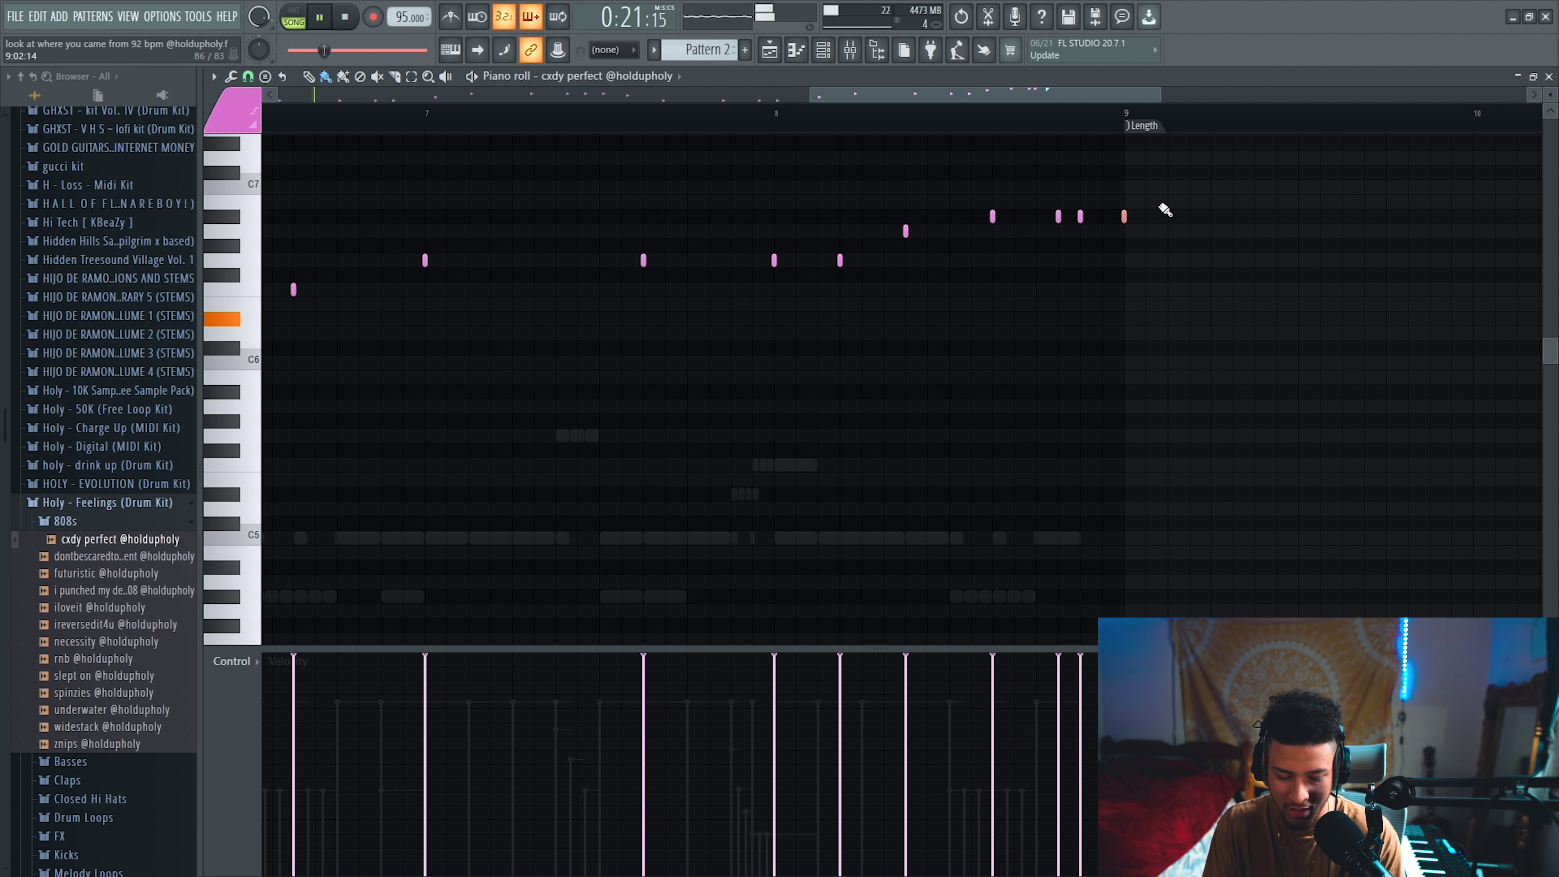
# Step: Lengthen the 808 notes end to end with quick legato and bring the line down one octave
pyautogui.hotkey('ctrl', 'l')
pyautogui.scroll(2, 1173, 212)
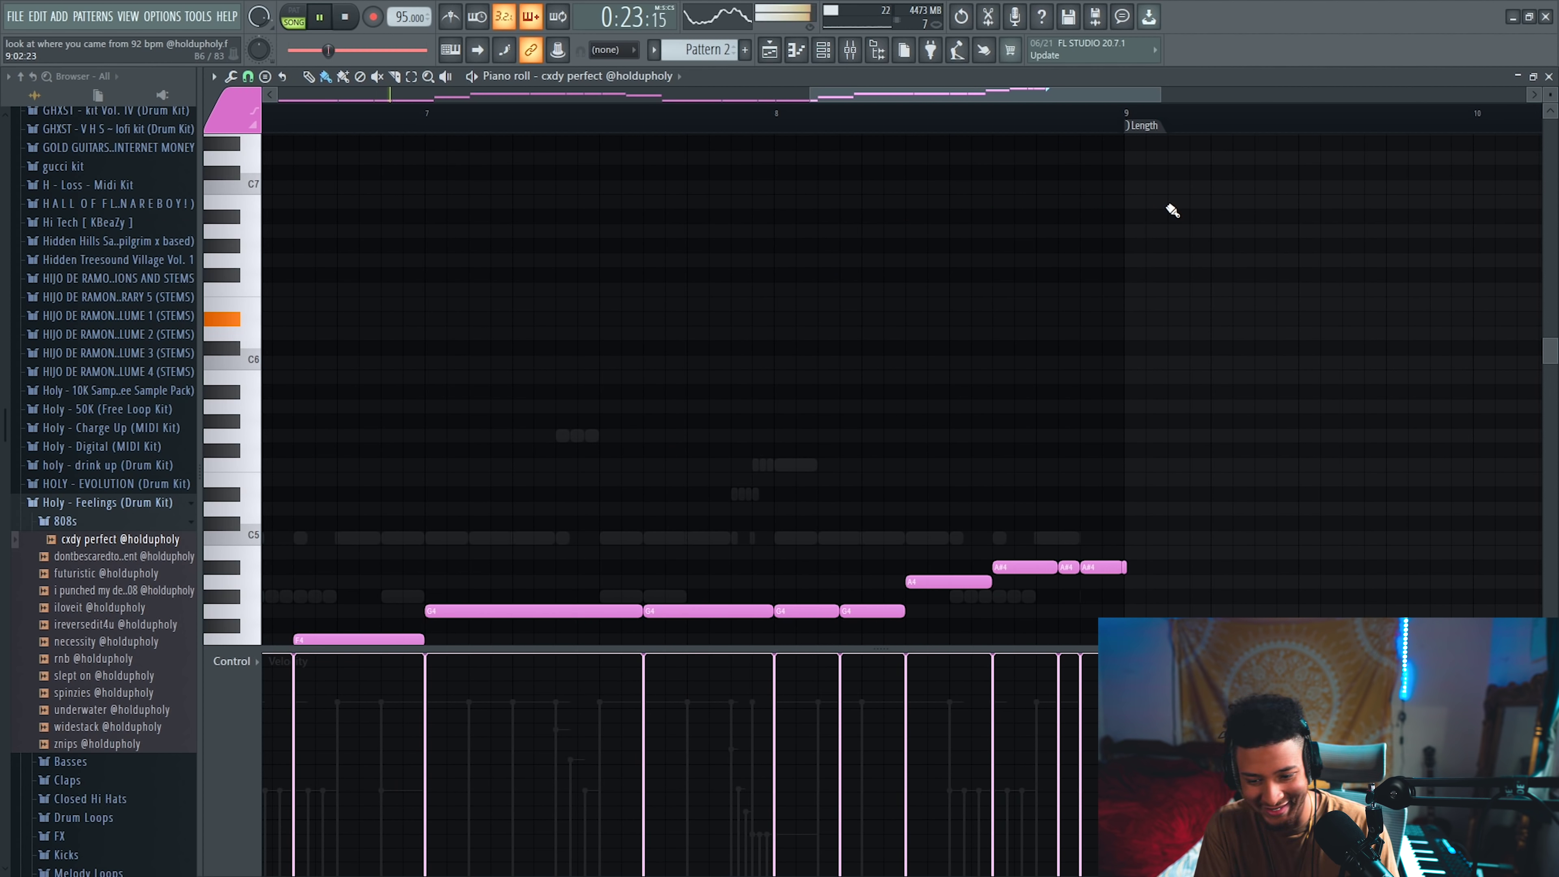
pyautogui.scroll(-2, 1166, 418)
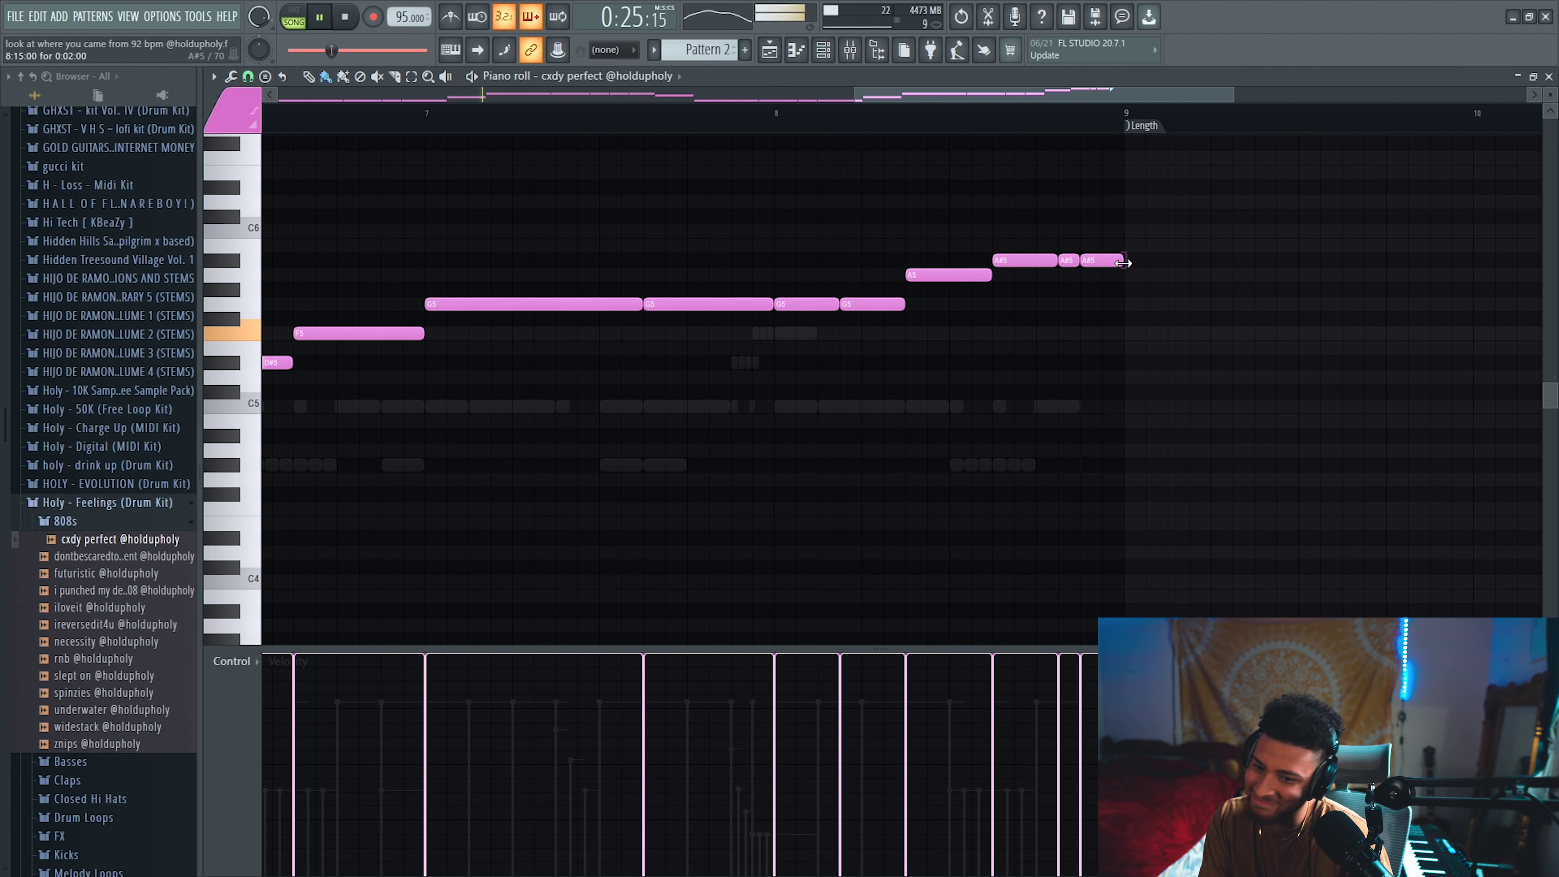
# Step: Add the "shorty got a thumper v1" kick from the Holy - Feelings Kicks folder as a new channel below the 808
pyautogui.click(823, 49)
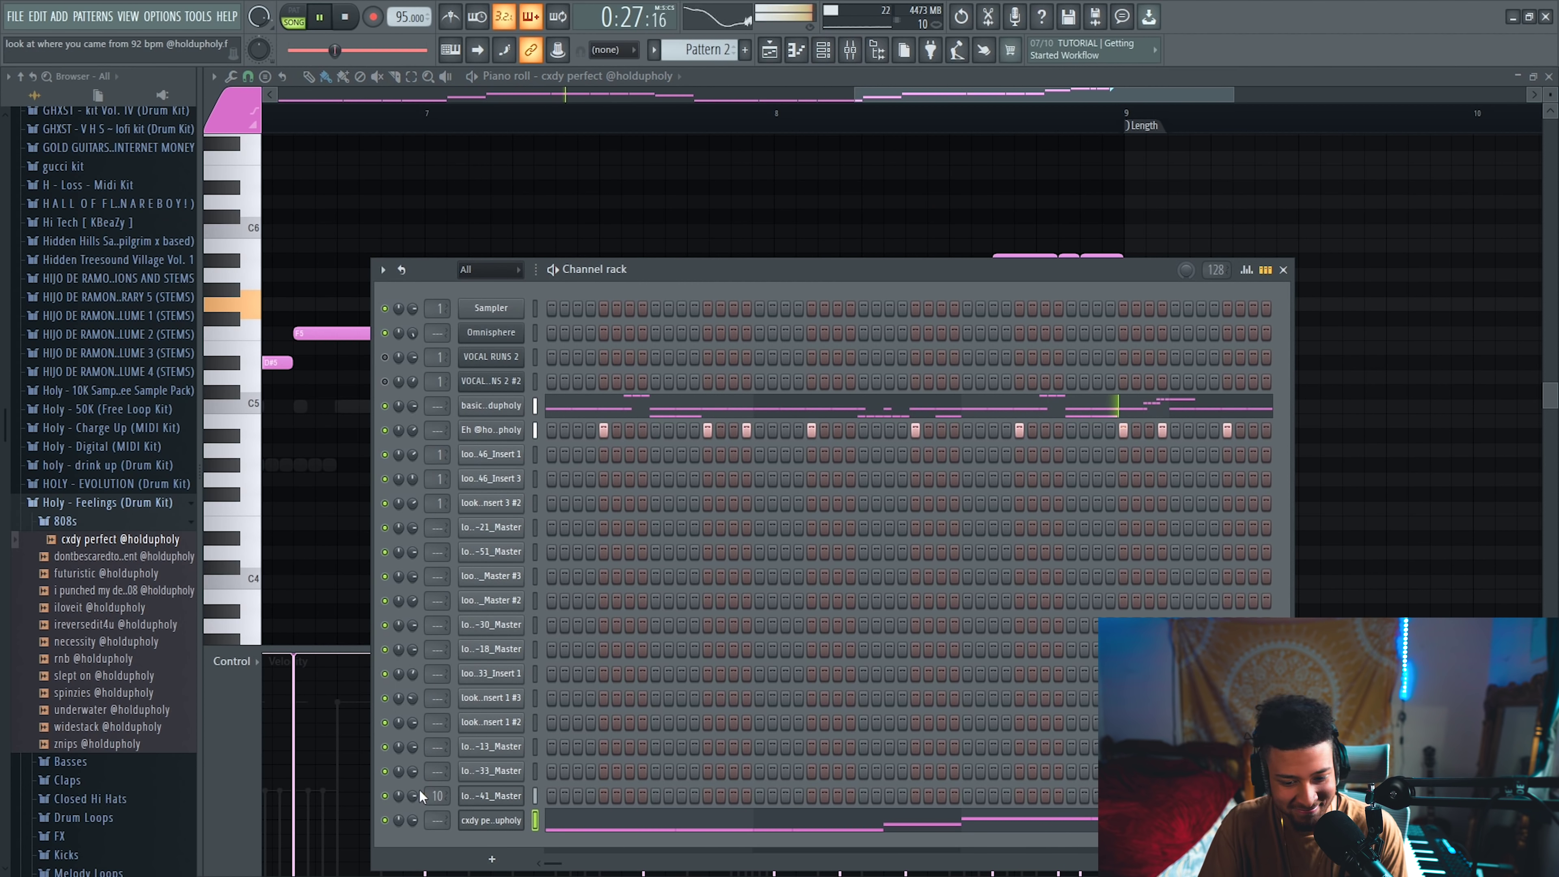
pyautogui.click(103, 522)
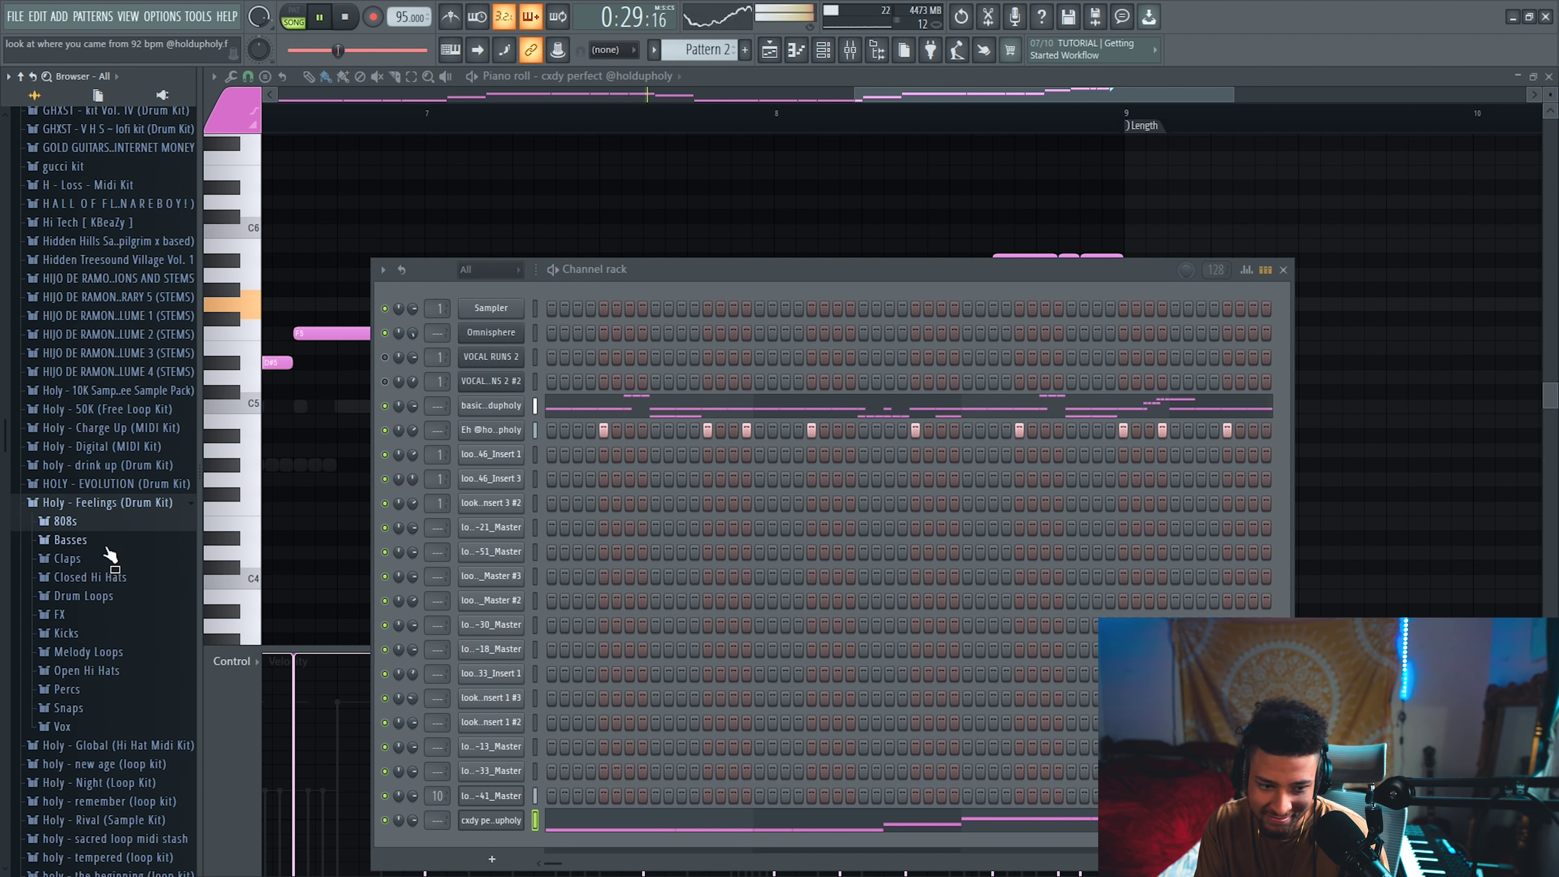
pyautogui.scroll(-4, 108, 549)
pyautogui.click(106, 433)
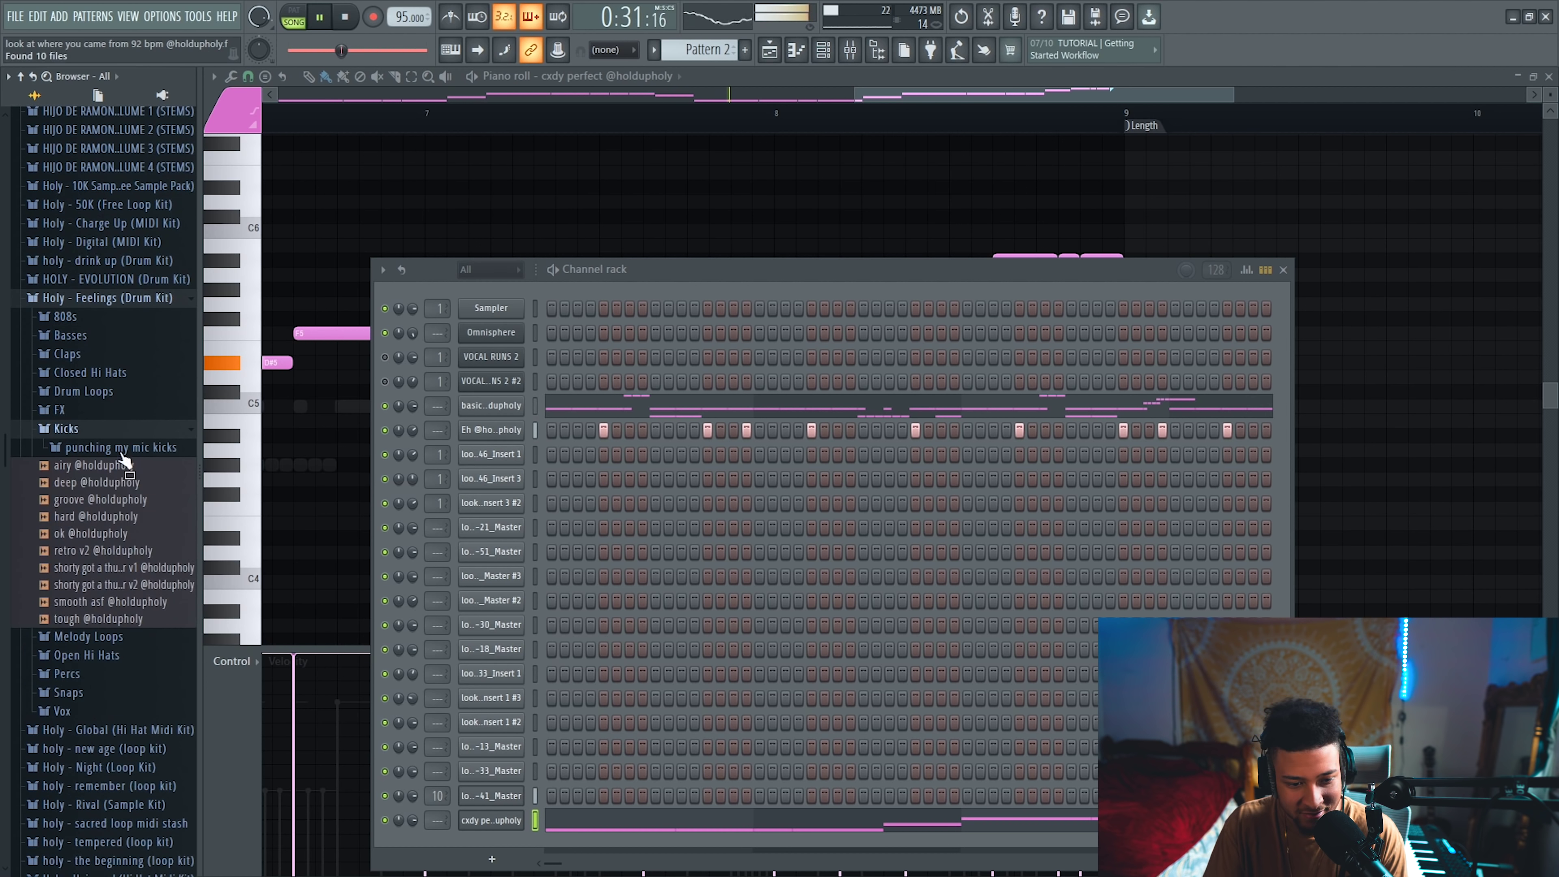
pyautogui.moveTo(117, 568); pyautogui.dragTo(539, 822)
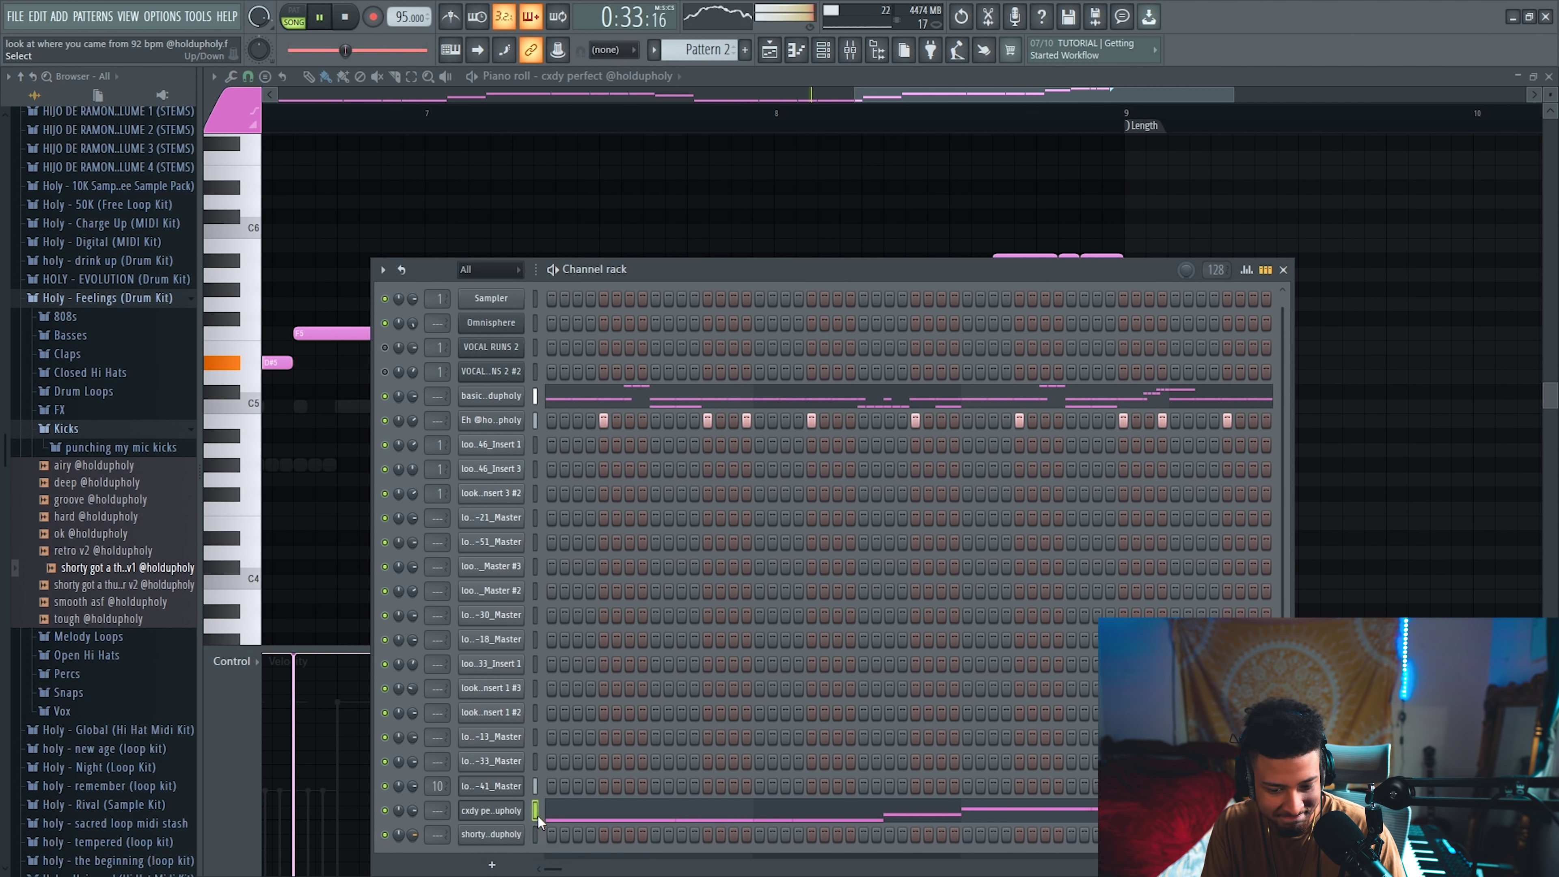
# Step: Give the thumper kick the 808's note pattern limited to C5, and turn off its Reverse polarity option
pyautogui.click(497, 835)
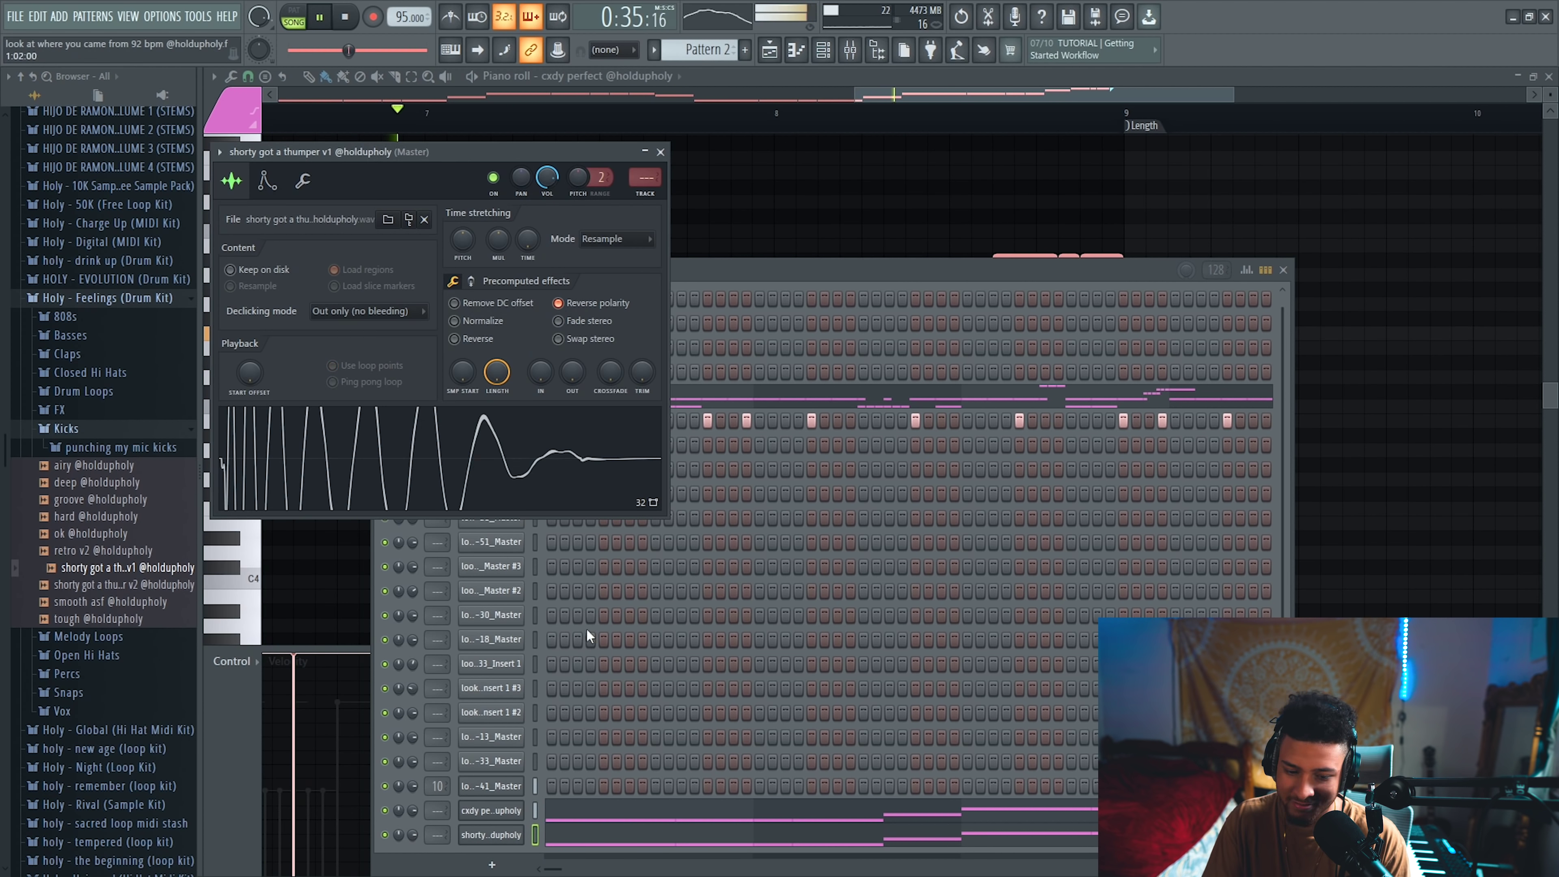
pyautogui.click(668, 844)
pyautogui.hotkey('alt', 'k')
pyautogui.press('Return')
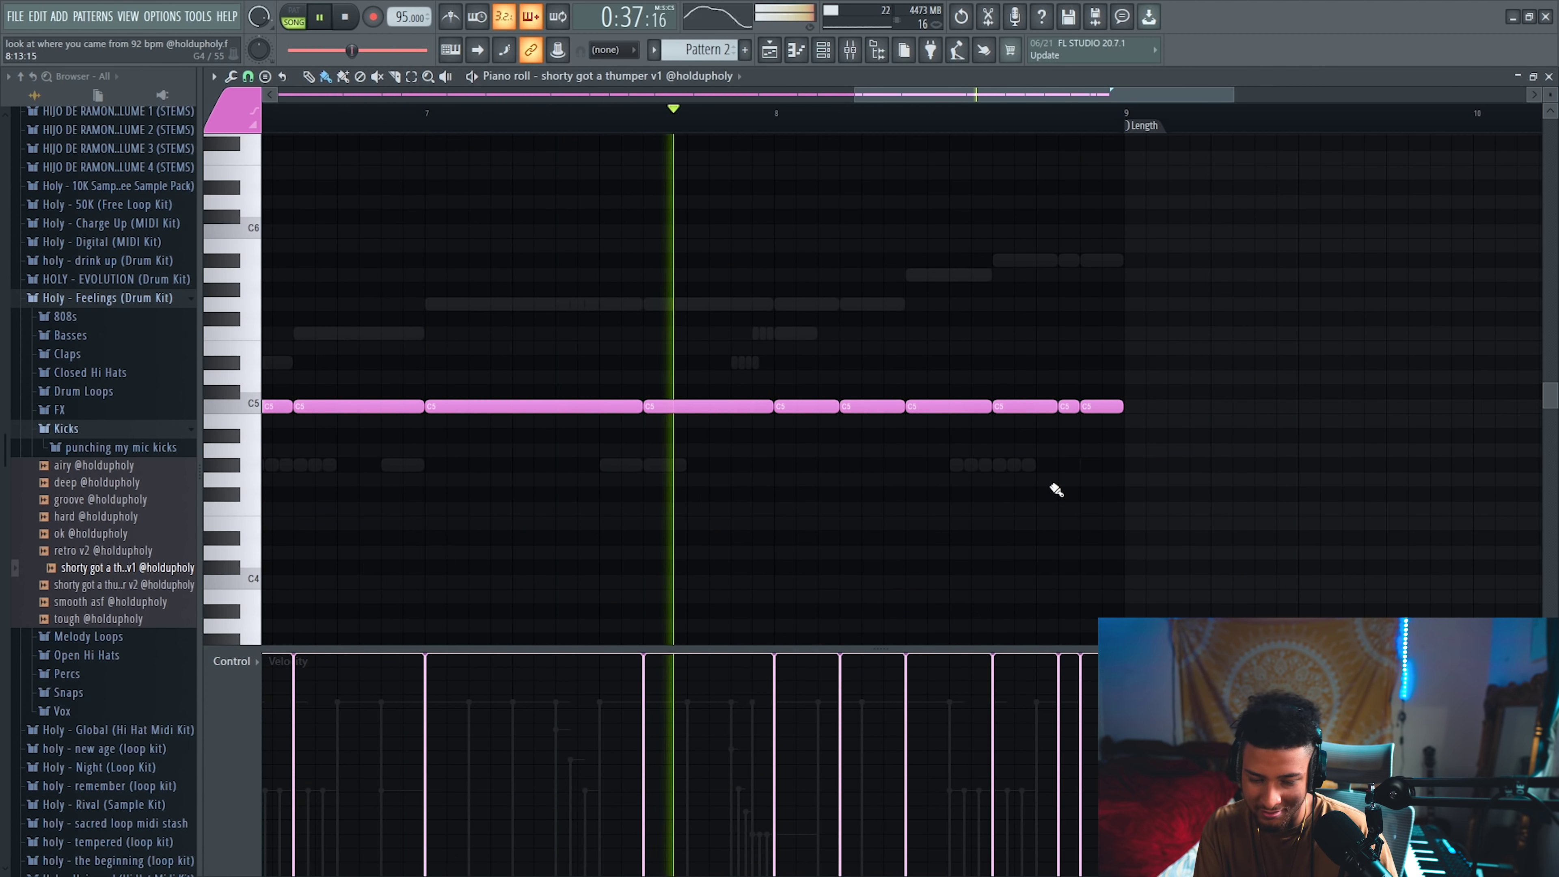
pyautogui.scroll(-4, 1109, 491)
pyautogui.press('Escape')
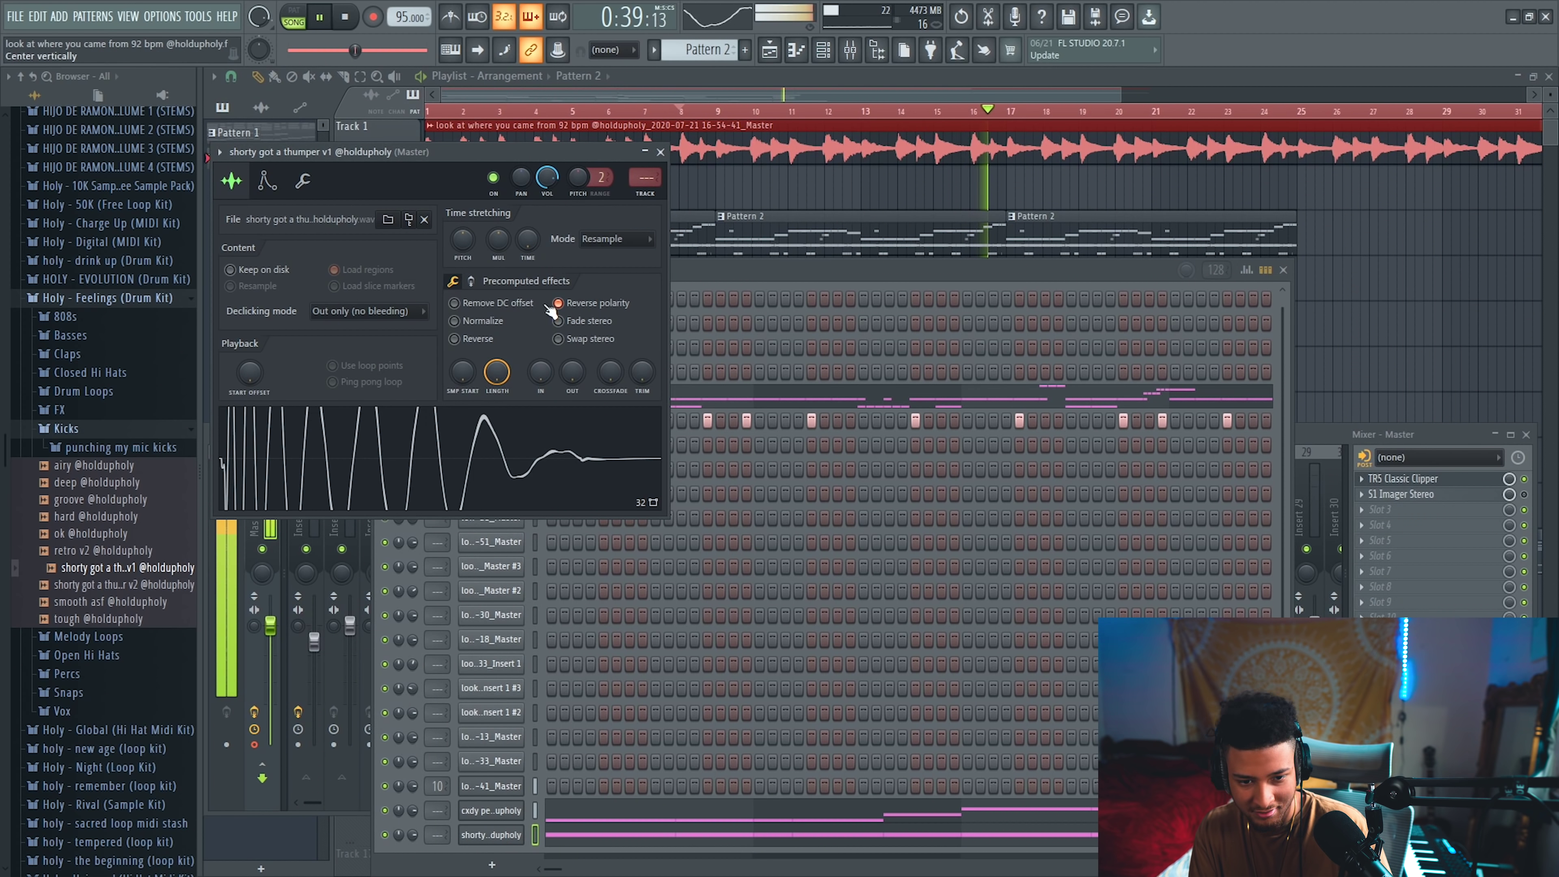
pyautogui.click(556, 303)
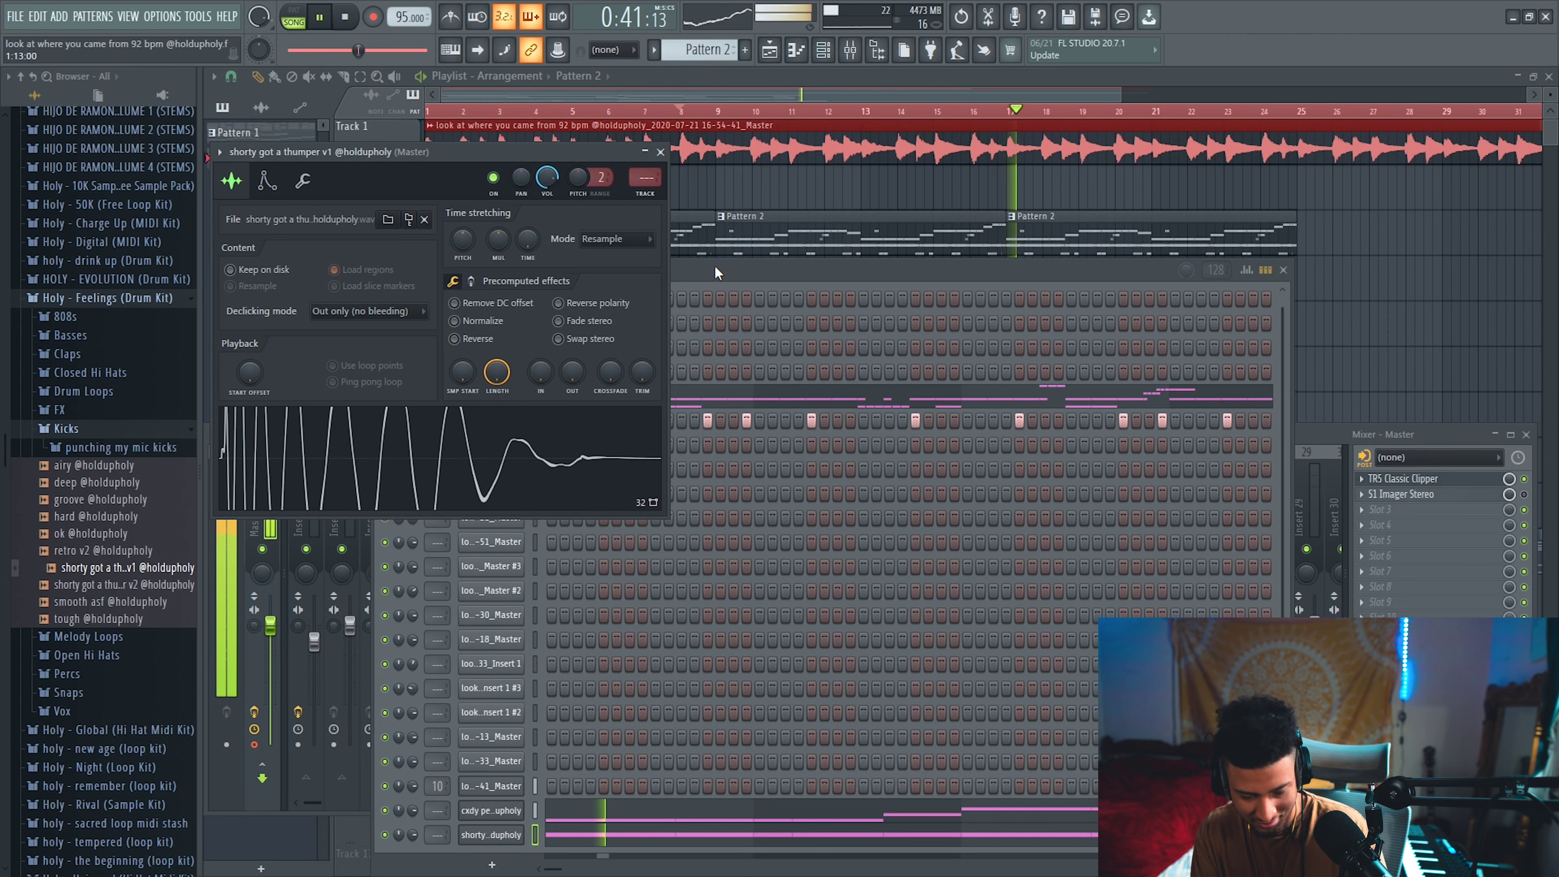
# Step: Open the Track 1 melody clip's settings and the FabFilter Pro-Q 2 equalizer on its mixer track, Insert 10
pyautogui.doubleClick(798, 137)
pyautogui.click(850, 50)
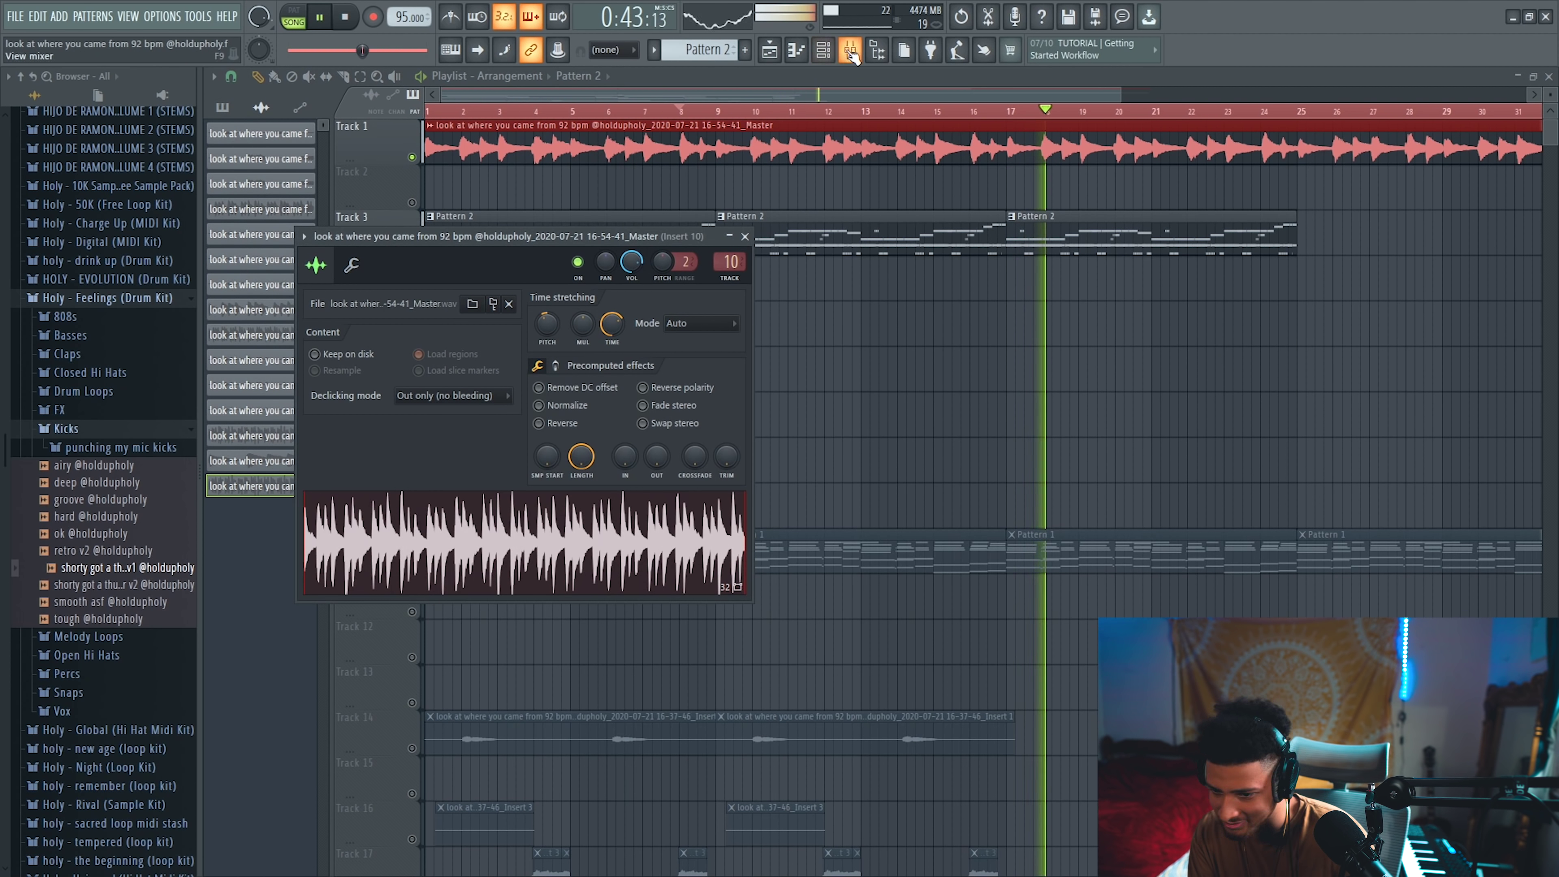
pyautogui.click(850, 50)
pyautogui.click(1408, 478)
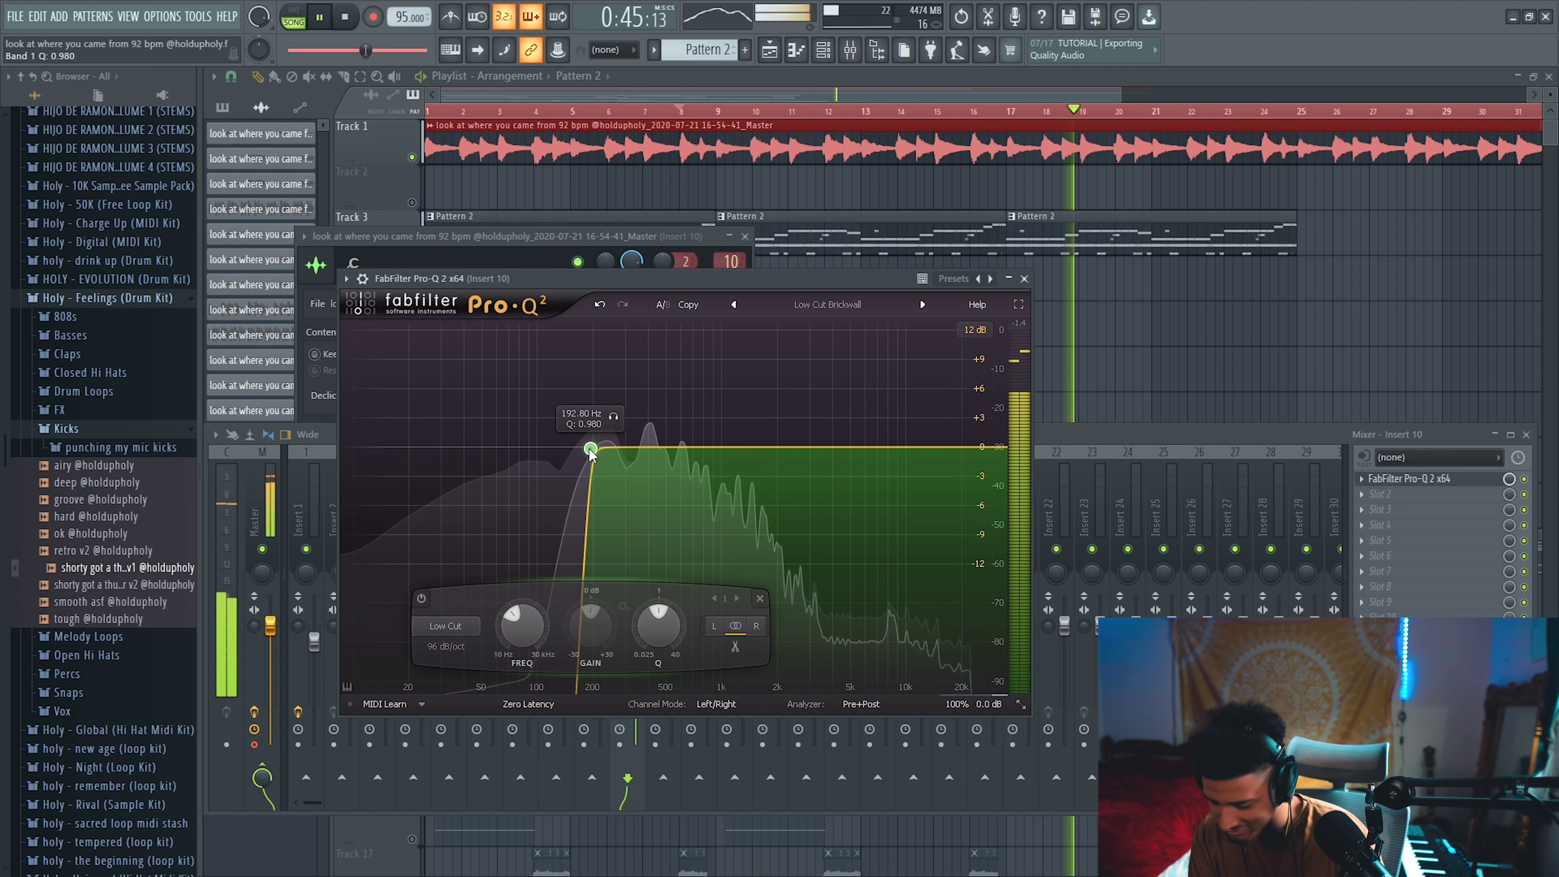